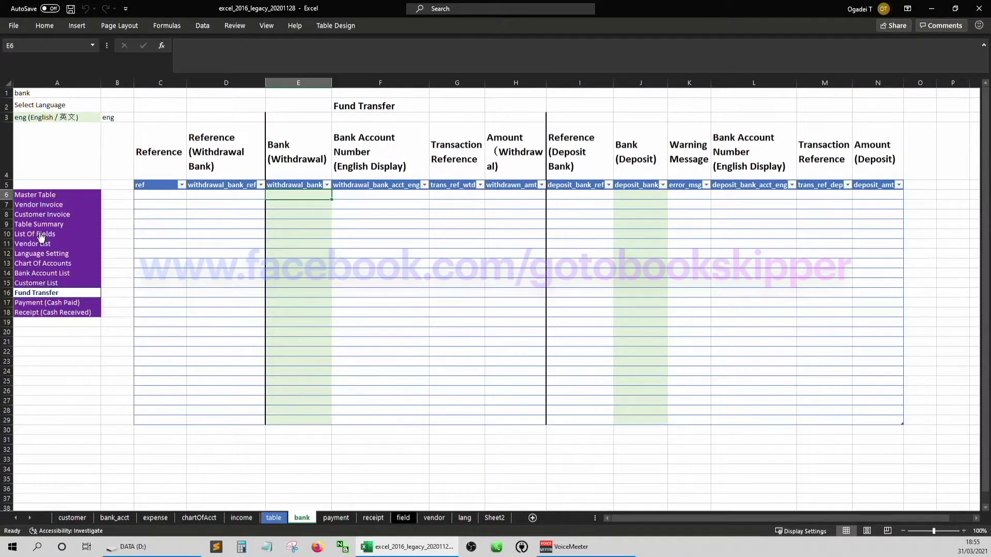
Jump from the Fund Transfer sheet to the Bank Account List on the bank_acct sheet.
left_click(49, 277)
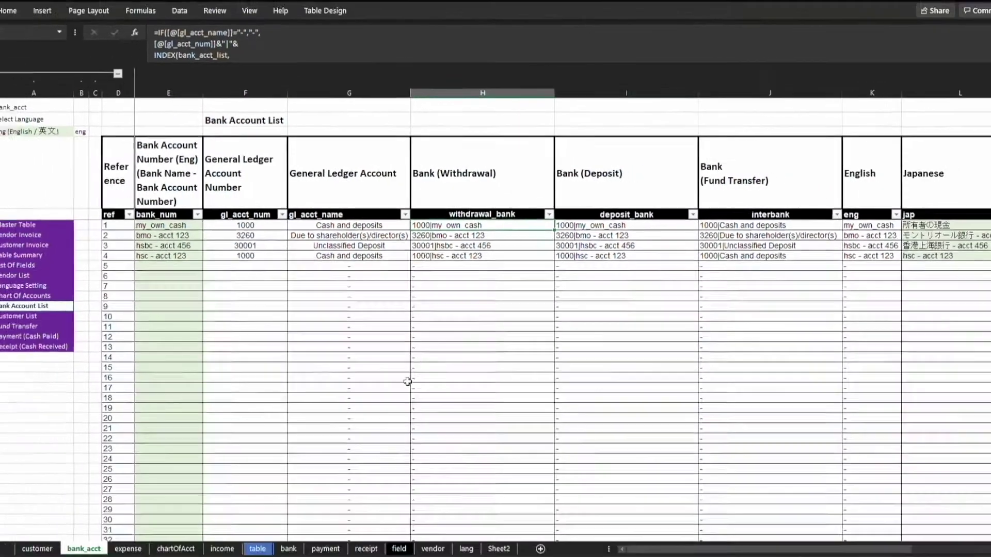
Adapt the deposit helper into a Q6 formula listing withdrawal_bank entries via INDEX/COUNTIF("<>-").
key("Right")
key("Right")
key("Right")
key("Right")
key("Right")
key("Right")
key("Right")
key("Right")
key("Right")
key("Right")
key("Right")
key("Right")
key("Right")
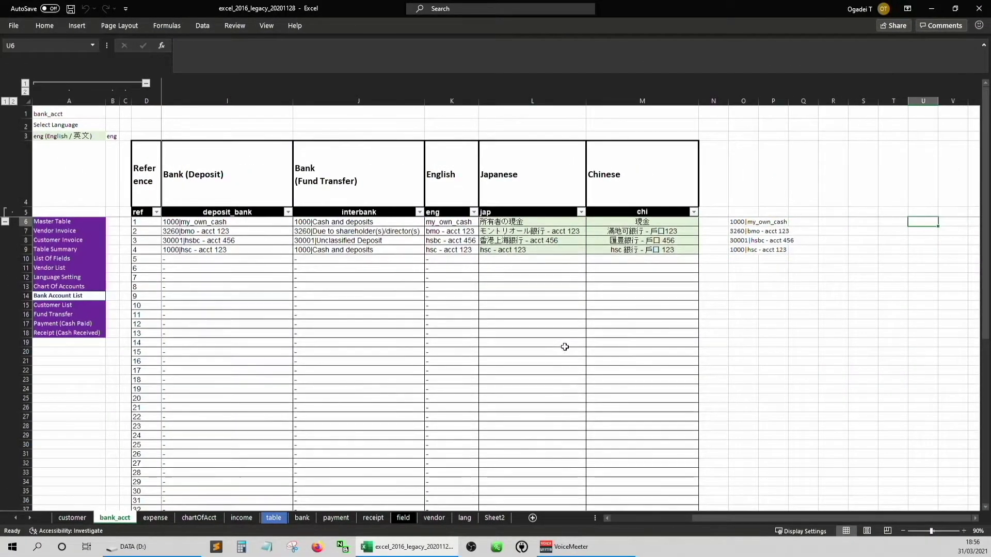
key("Left")
key("Left")
key("Left")
key("Left")
key("Left")
key("Left")
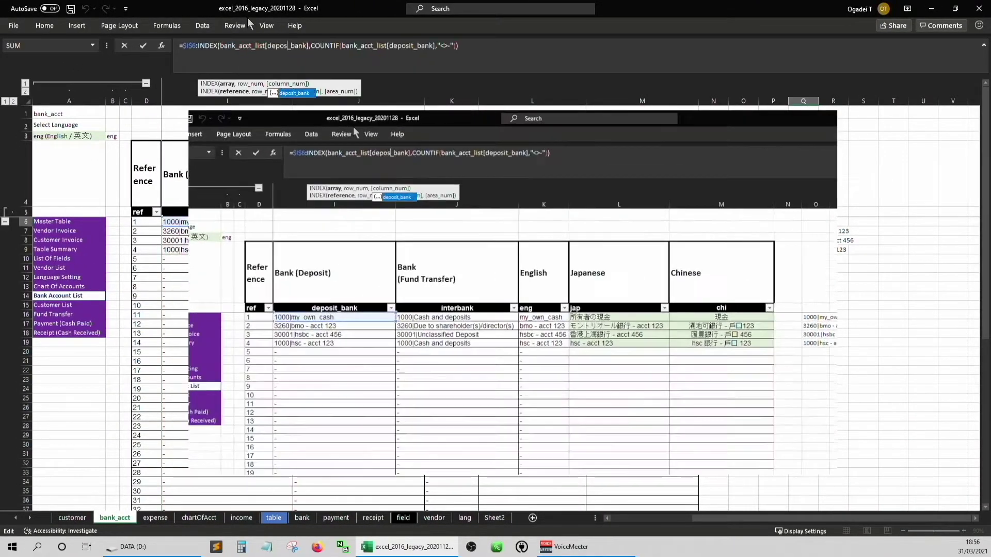
key("BackSpace")
key("BackSpace")
key("BackSpace")
key("BackSpace")
key("BackSpace")
key("BackSpace")
key("BackSpace")
type("wi")
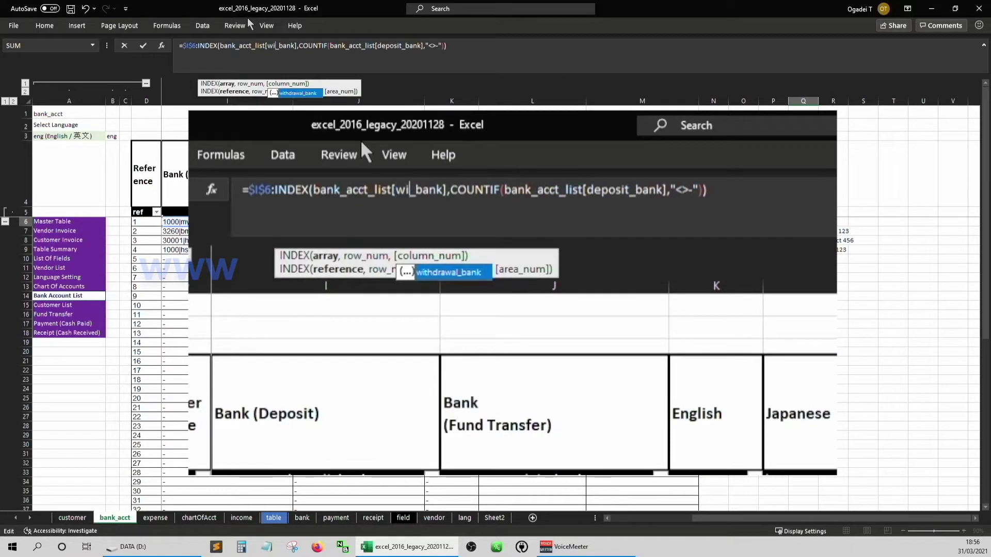
key("Right")
key("Right")
key("Right")
key("Right")
key("Right")
key("Right")
key("Right")
key("Right")
key("Right")
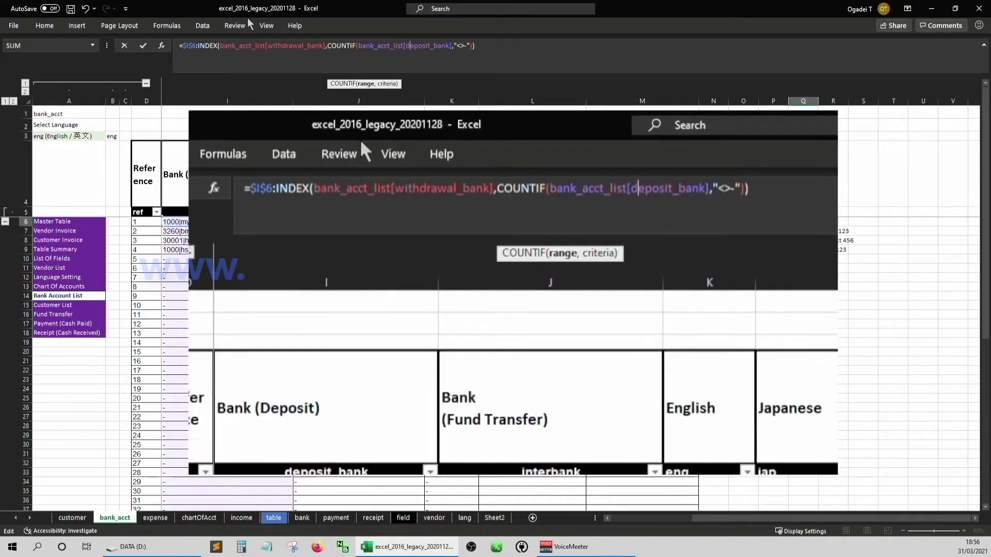
key("Right")
key("Right")
key("Right")
key("Right")
key("Right")
key("Right")
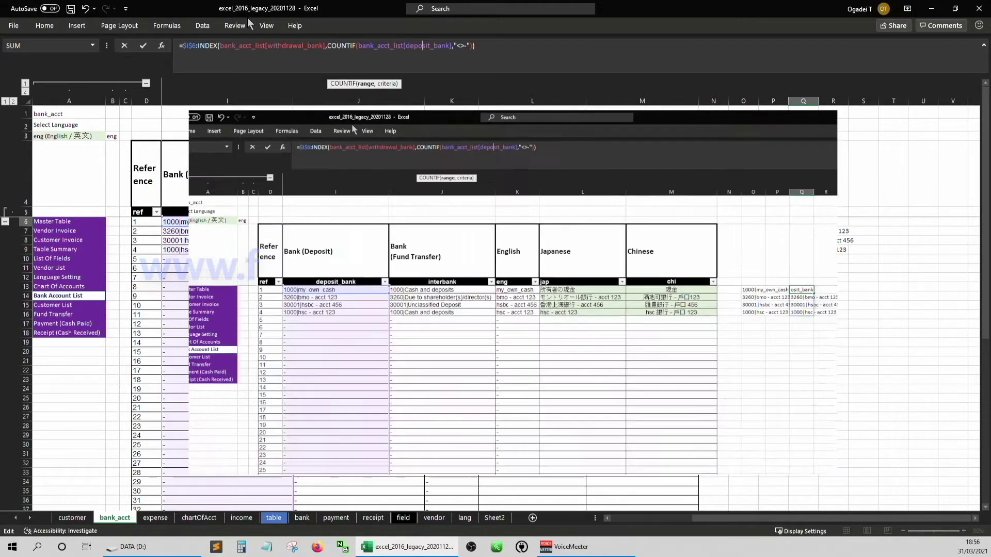
key("BackSpace")
key("BackSpace")
key("BackSpace")
key("BackSpace")
key("BackSpace")
key("BackSpace")
key("BackSpace")
type("withdrawal")
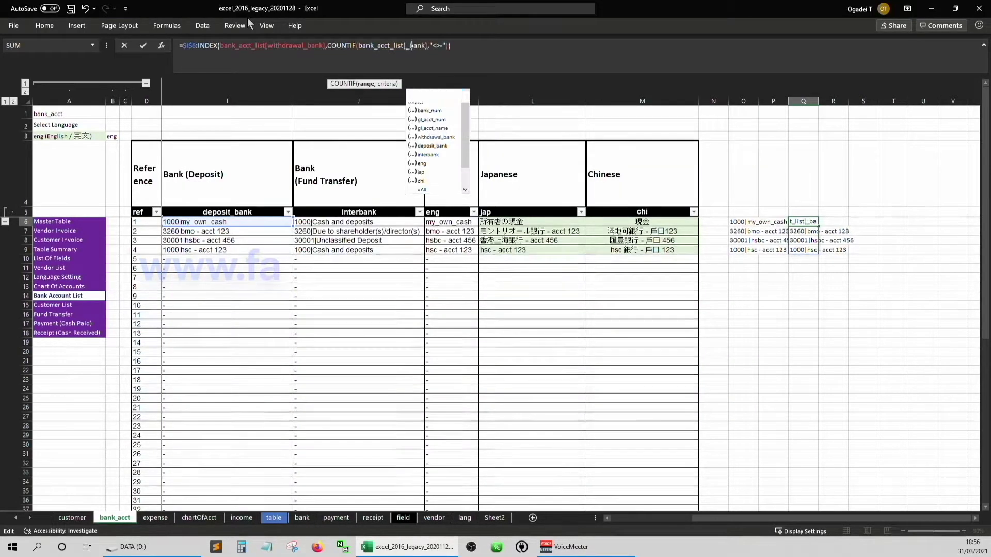
key("Return")
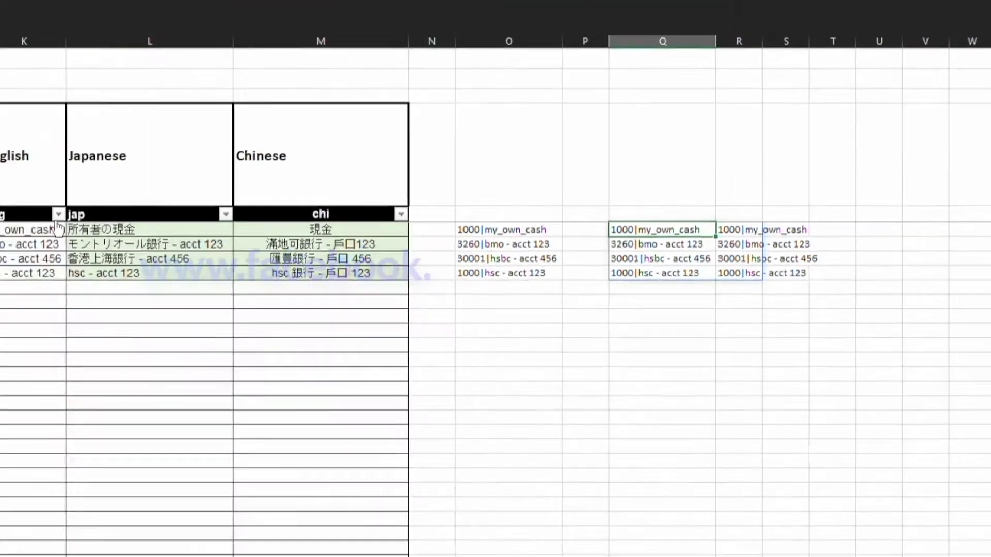
key("Left")
key("Home")
key("Right")
key("Right")
key("Right")
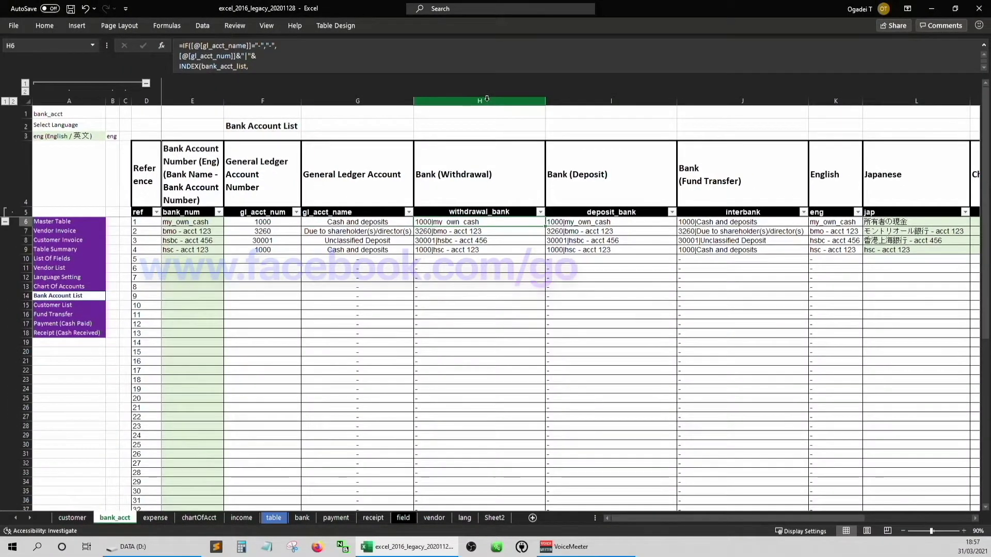
Change the Q6 helper formula's anchor from $I$6 to $H$6, then review the defined names.
key("Right")
key("Right")
key("Right")
key("Right")
key("Right")
key("Right")
key("Right")
key("Right")
key("Right")
key("F2")
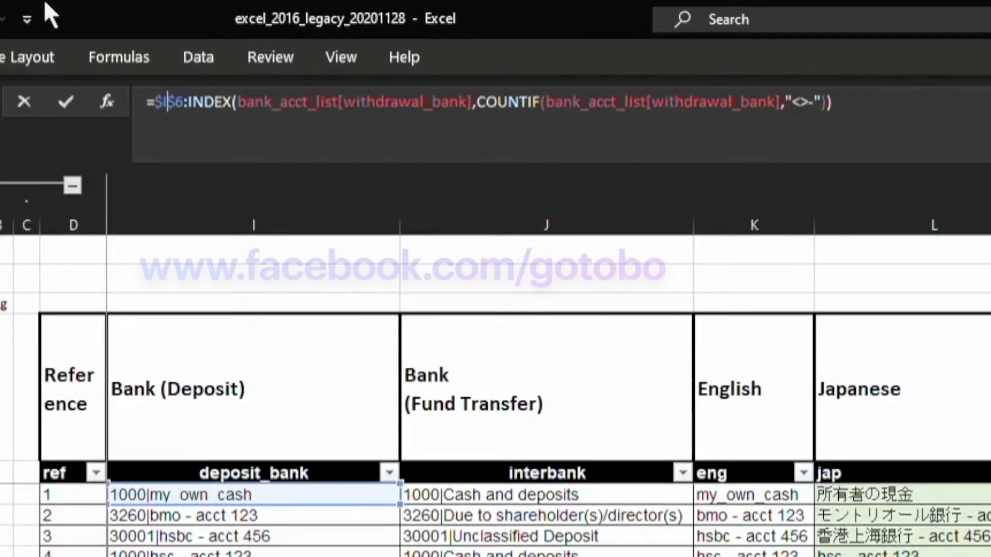
key("Escape")
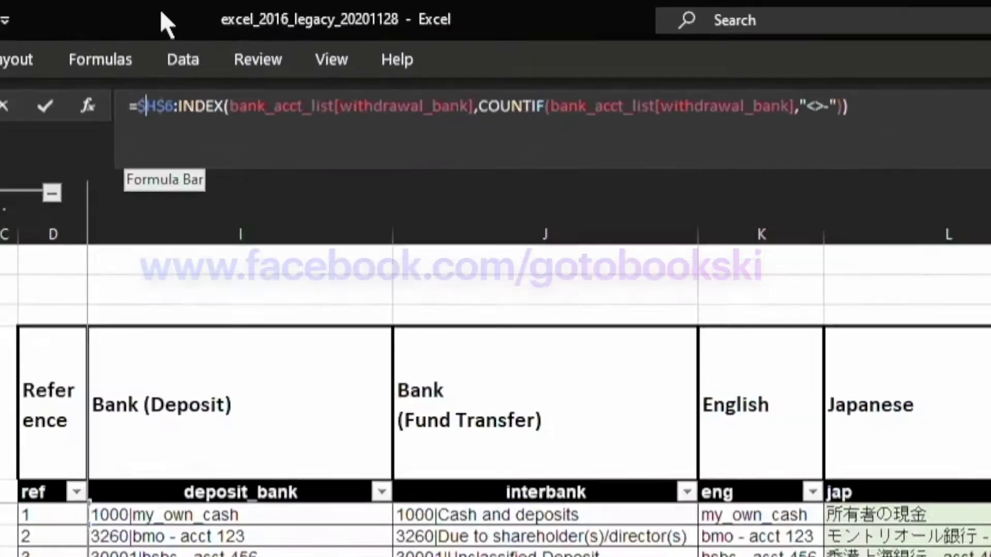
key("Right")
key("End")
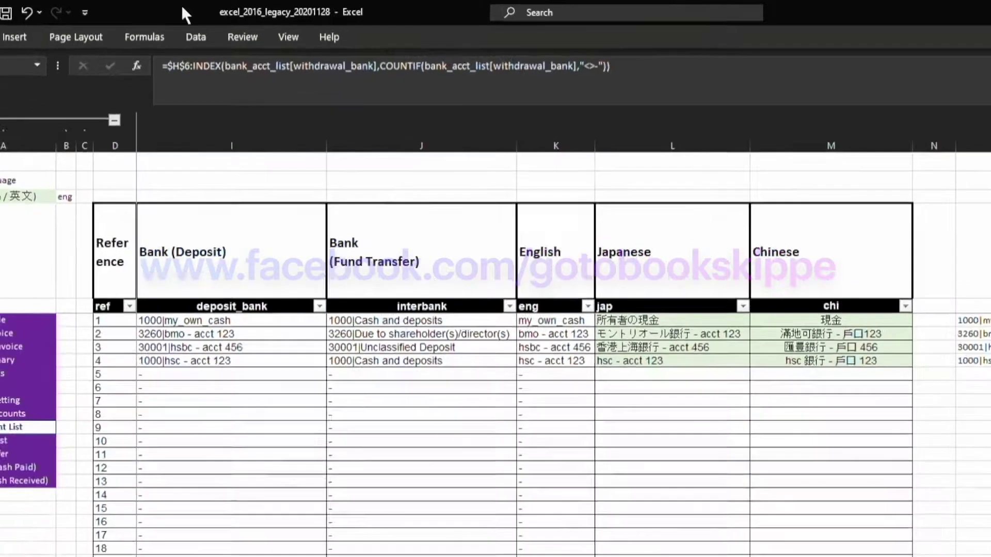
key("Escape")
key("Up")
key("Up")
key("Up")
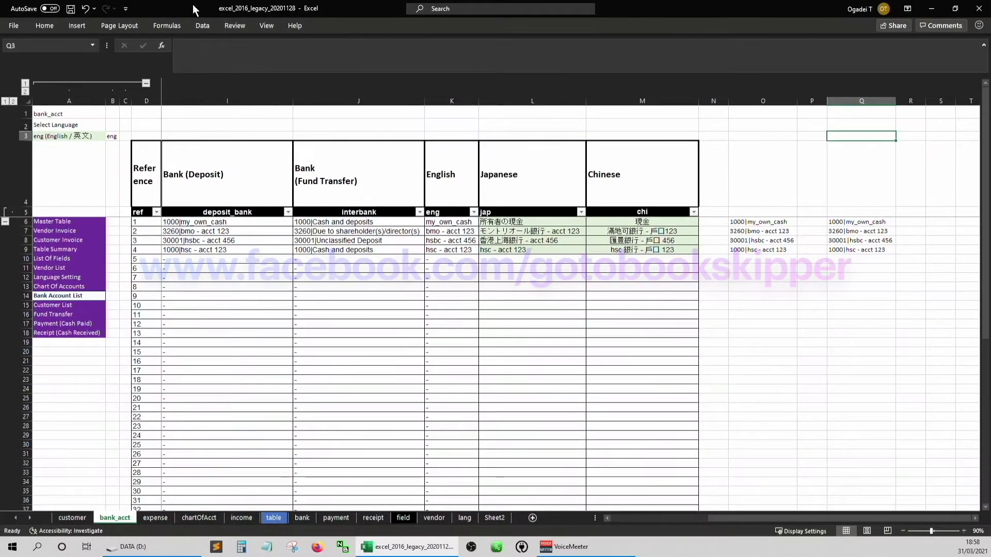
key("ctrl+F3")
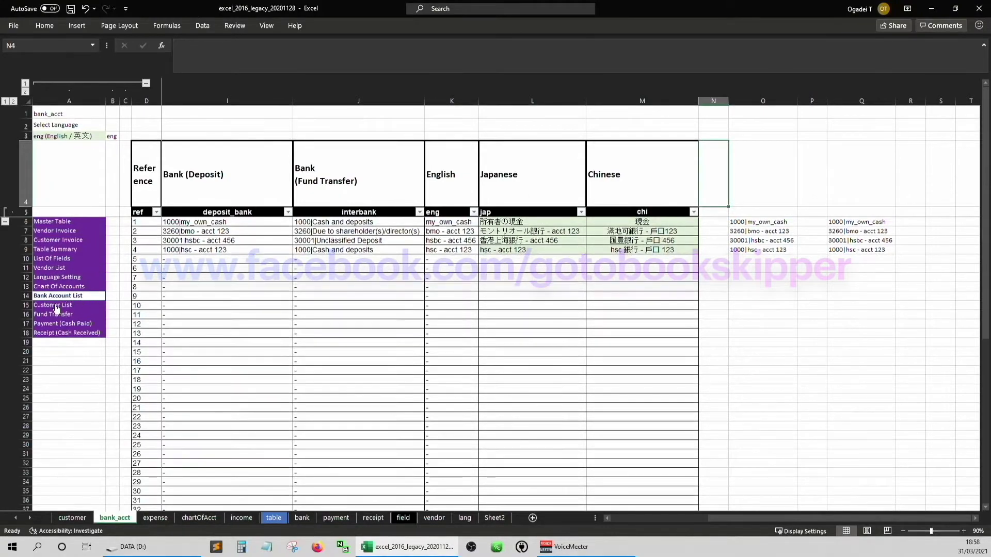
On Fund Transfer, try list validation on E6 with source select_withdrawal_bank, which gets rejected.
left_click(55, 316)
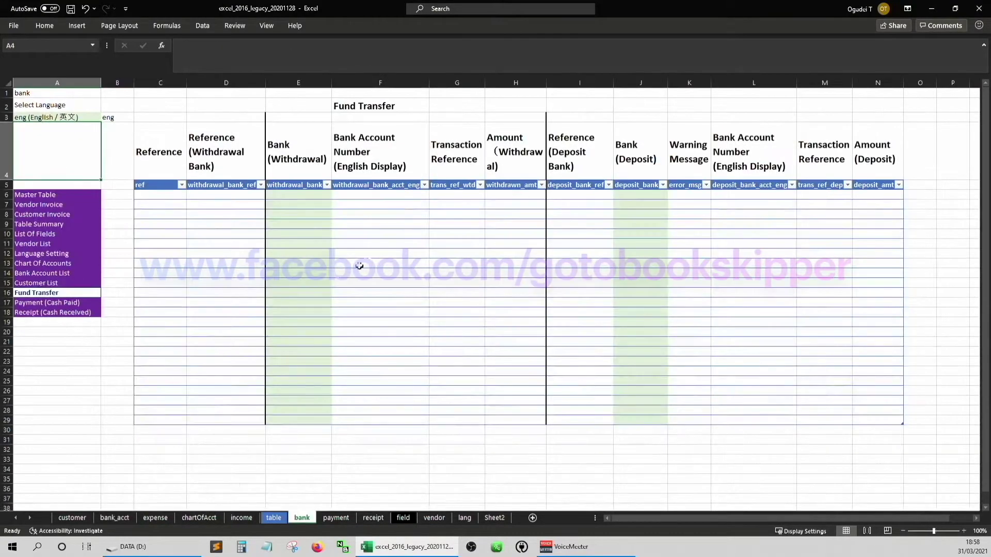
left_click(324, 198)
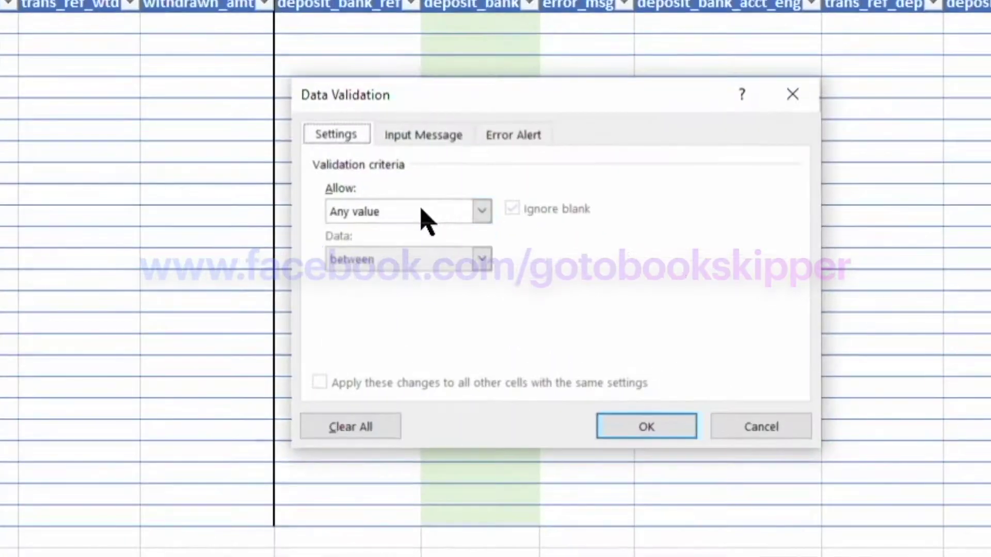
left_click(426, 213)
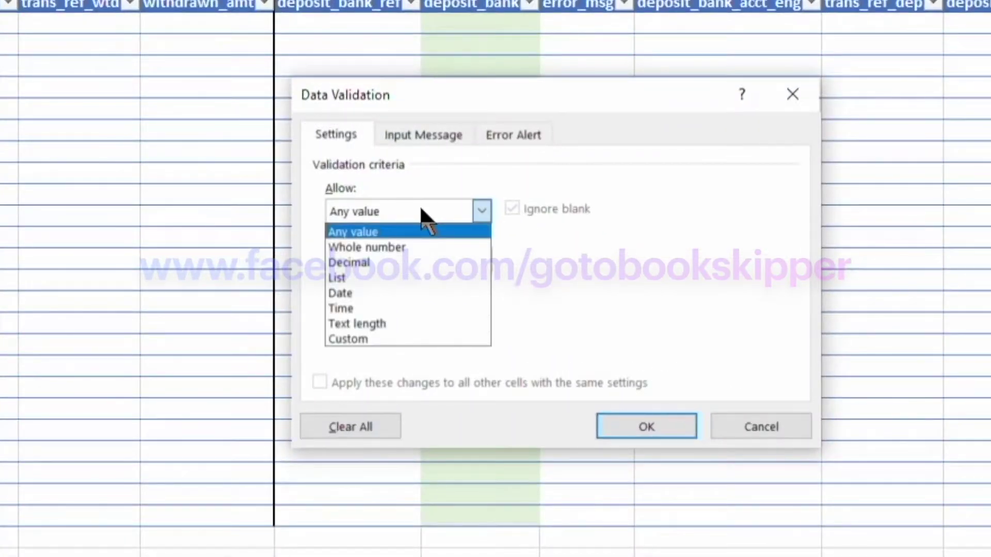
left_click(362, 278)
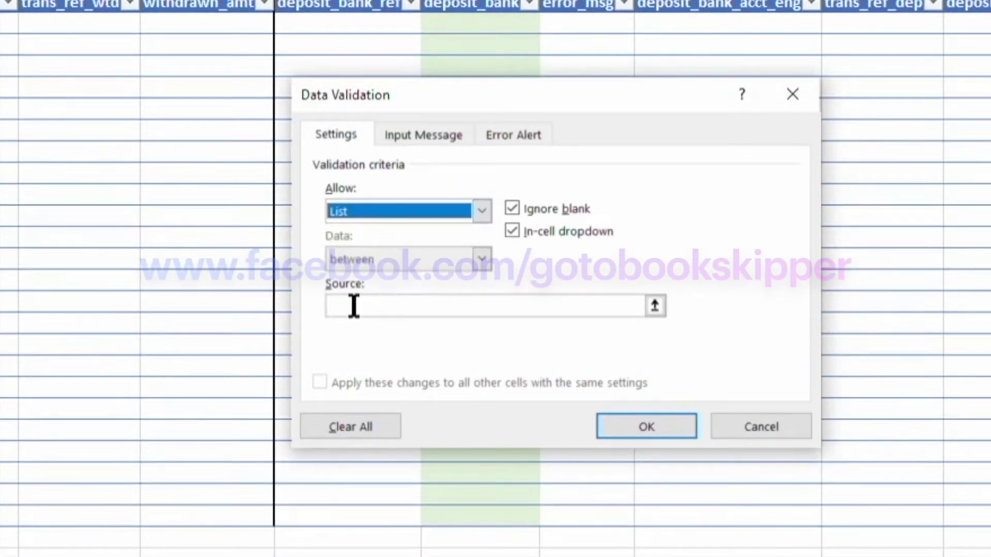
left_click(353, 306)
key("F3")
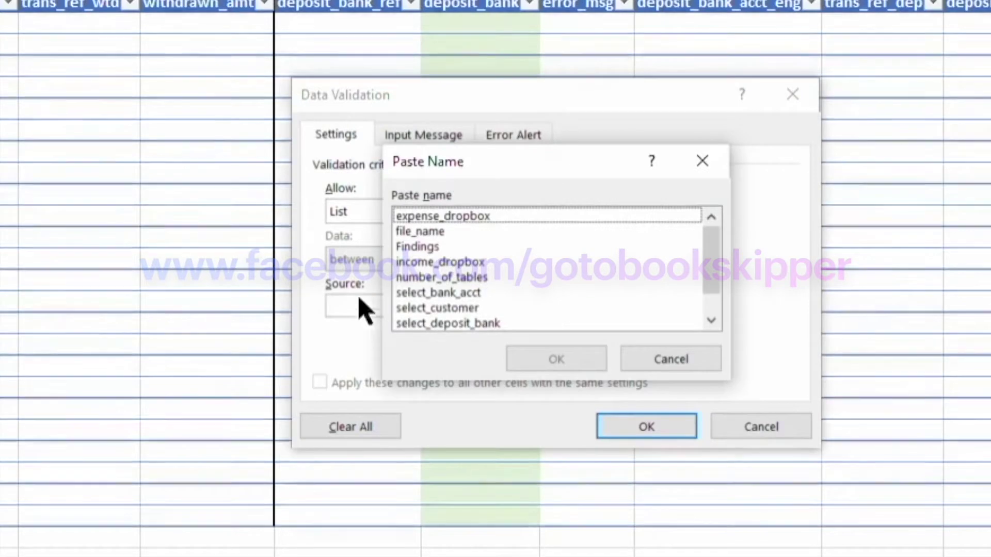
left_click(638, 428)
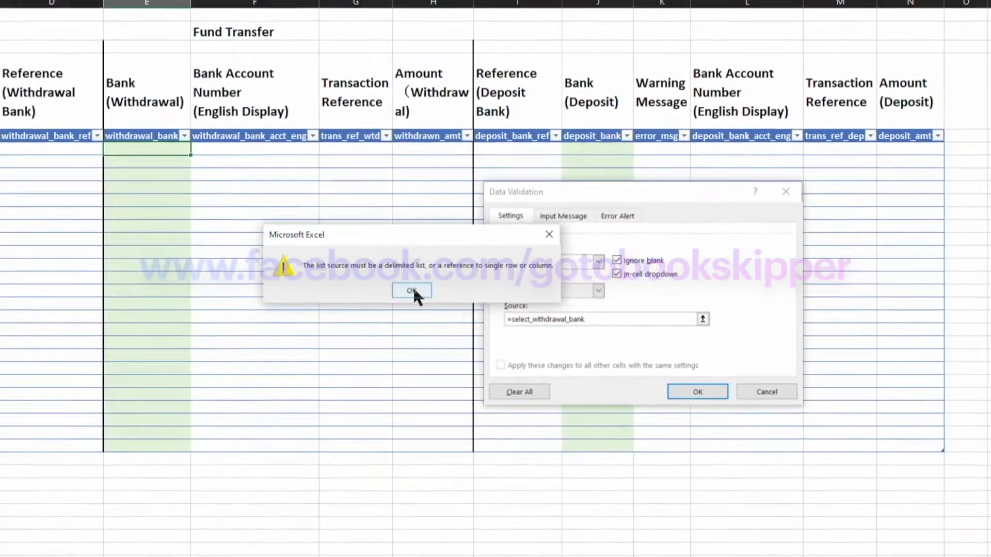
left_click(406, 289)
key("Escape")
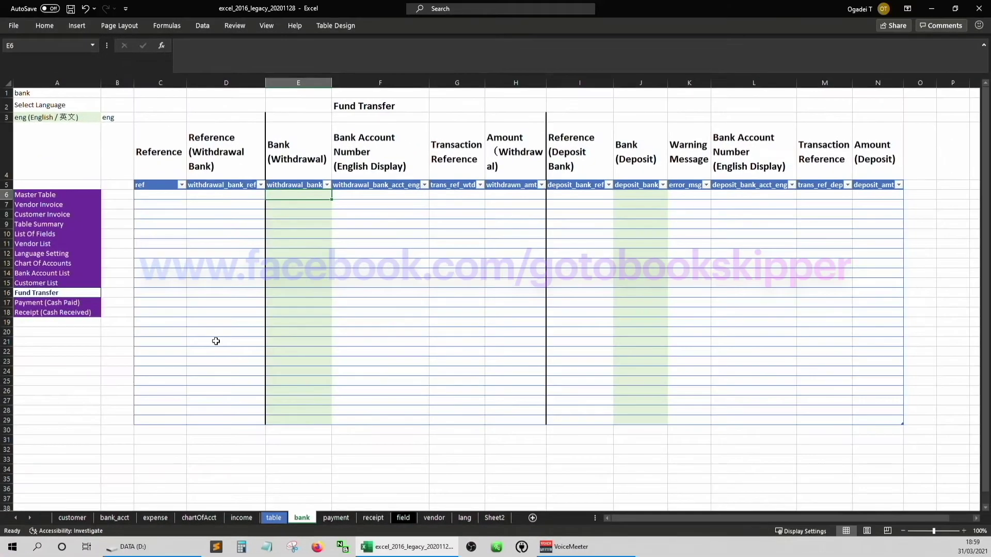
Check in Name Manager which defined name holds the withdrawal bank list.
key("ctrl+F3")
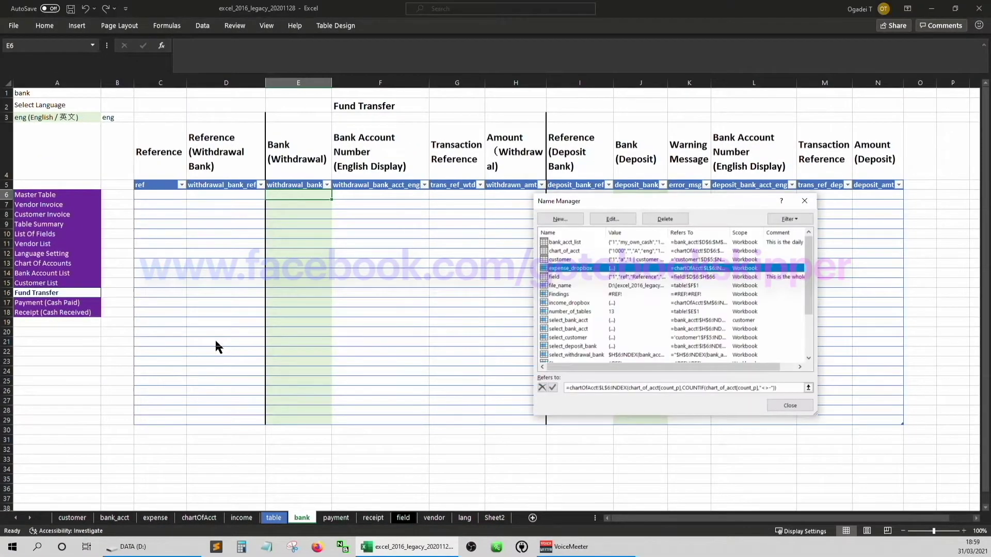
left_click(581, 330)
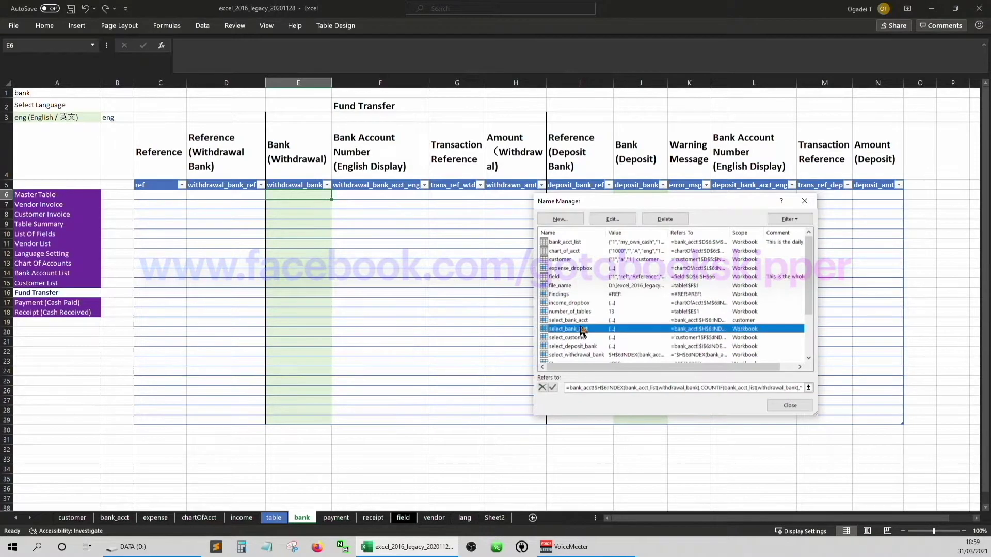
key("Escape")
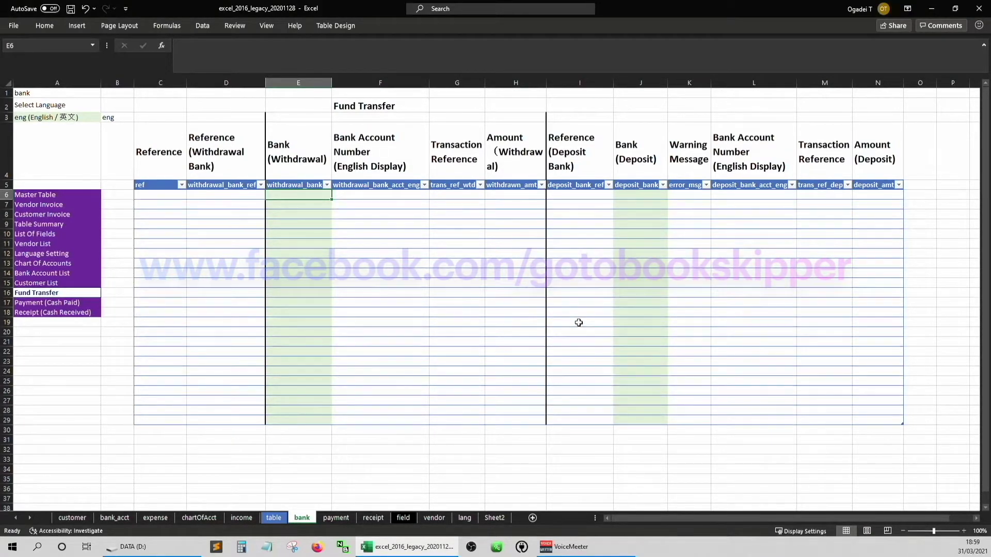
key("alt+d")
Give E6 list validation with select_bank_acct as the source.
key("l")
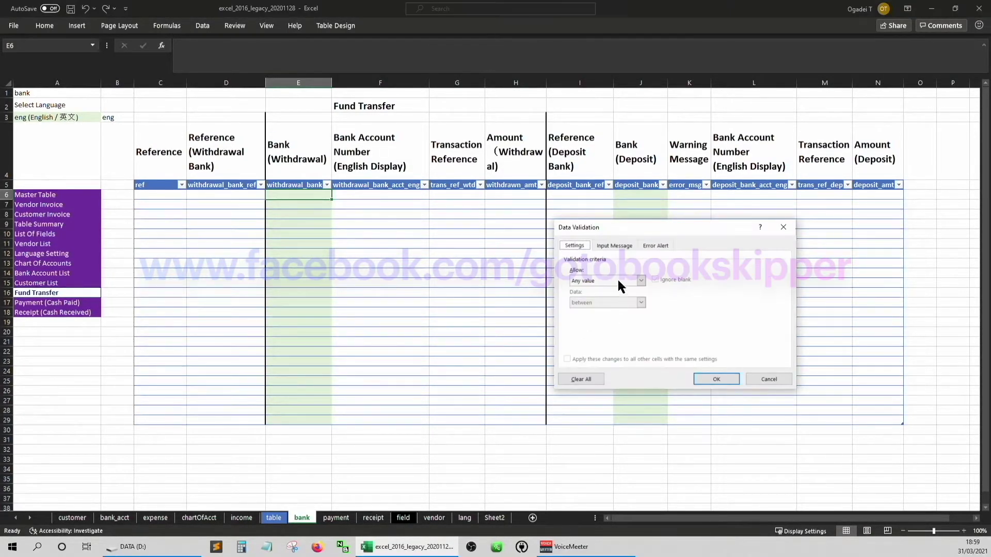
left_click(619, 281)
left_click(575, 311)
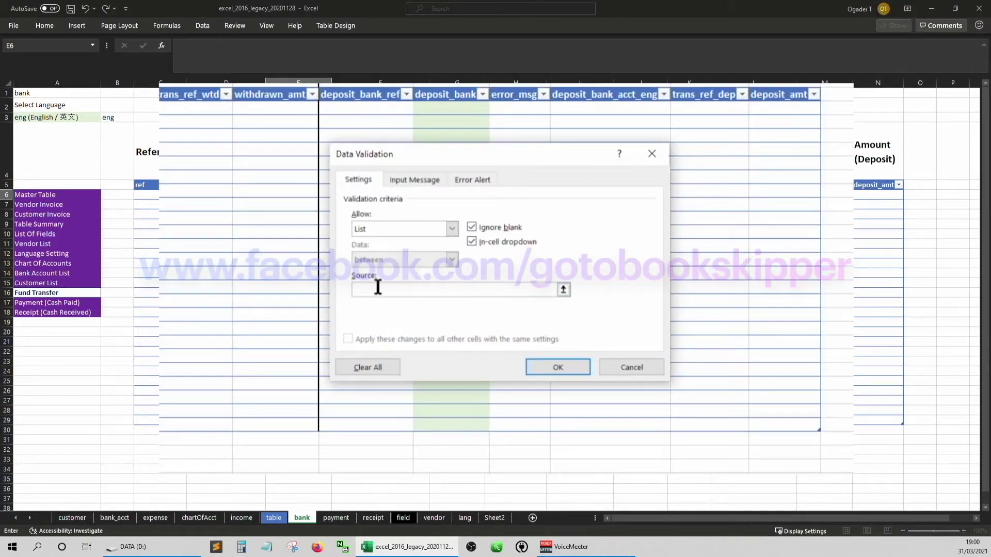
key("F3")
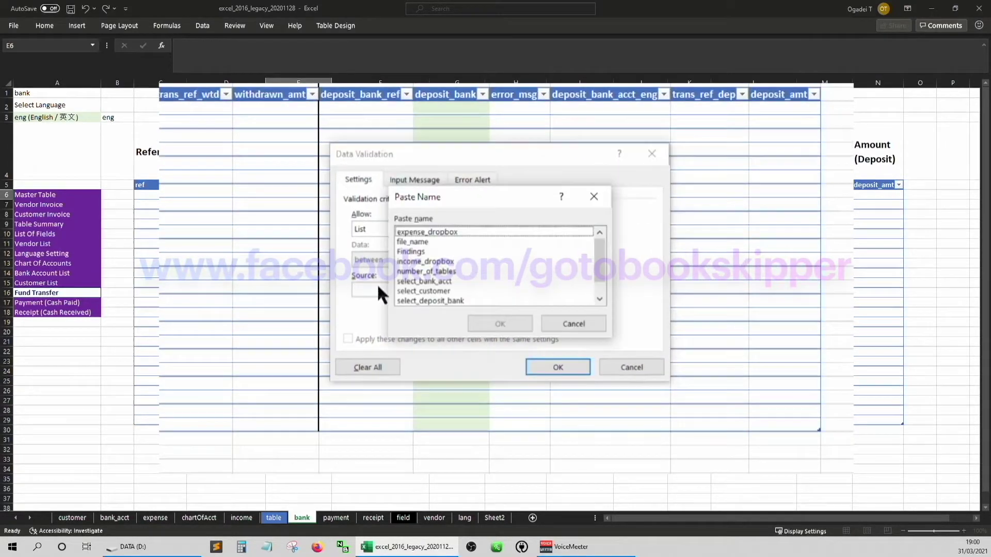
left_click(432, 297)
key("Down")
key("Down")
key("Up")
key("Up")
key("Up")
key("Up")
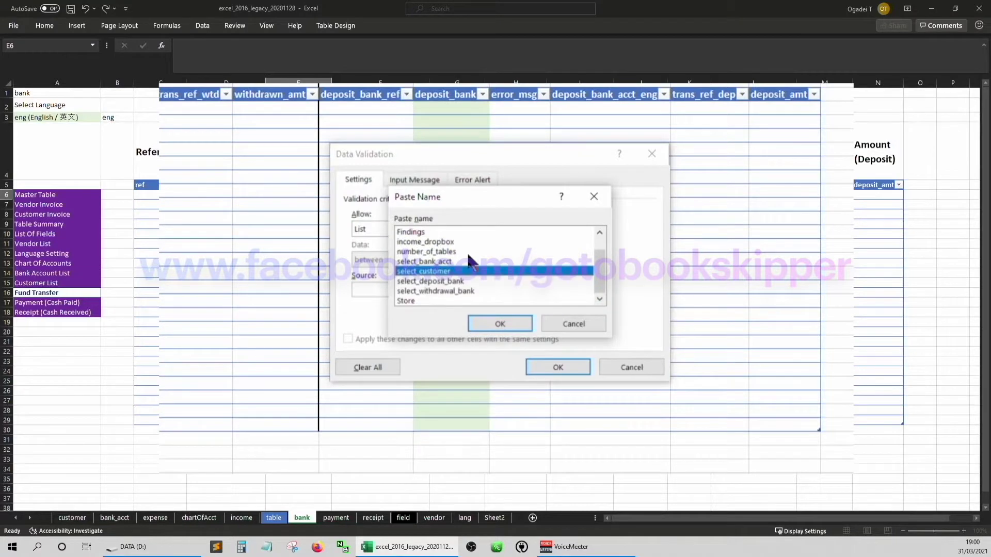
left_click(486, 324)
left_click(558, 367)
Test E6's new dropdown showing the four bank entries, closing it without choosing.
left_click(340, 199)
left_click(320, 196)
left_click(335, 199)
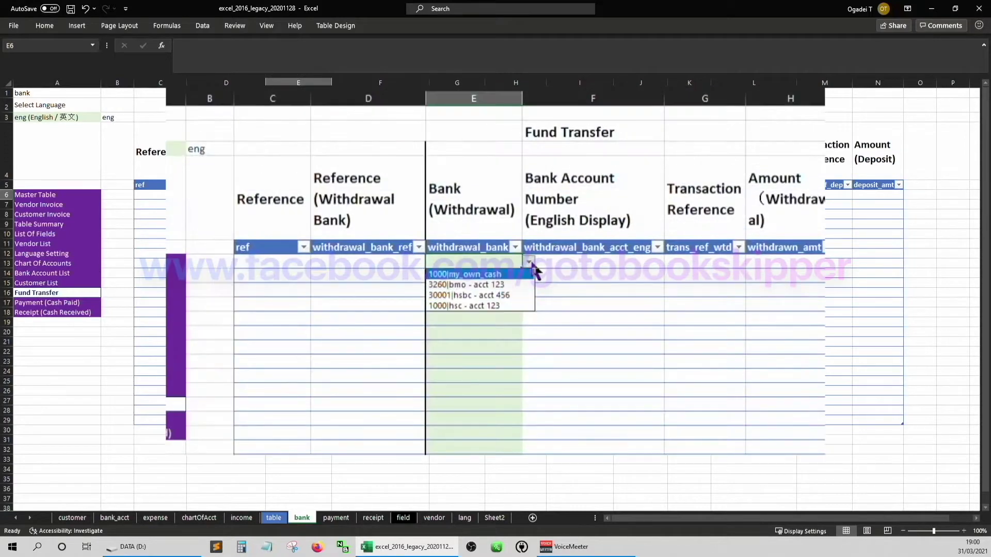
left_click(350, 236)
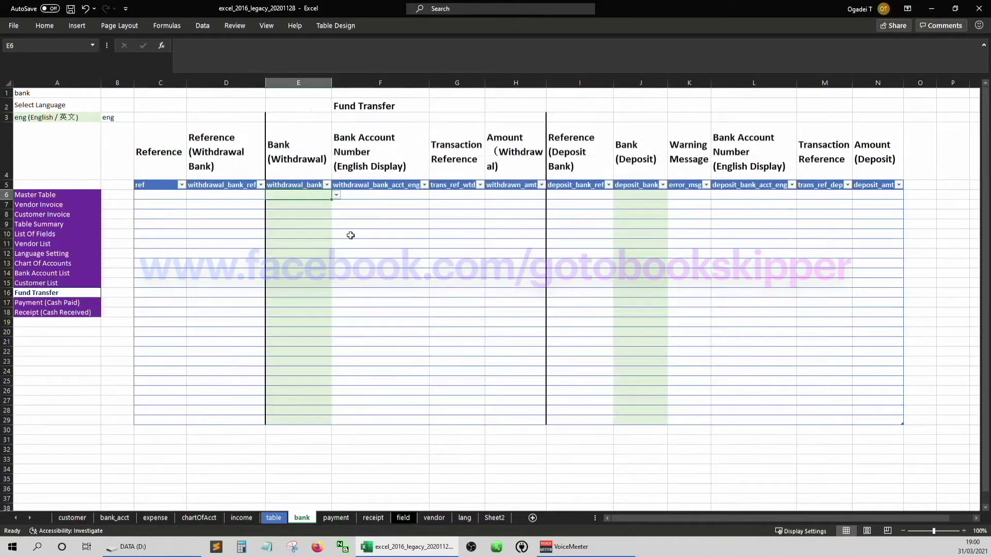
Delete the unused select_withdrawal_bank name.
key("ctrl+F3")
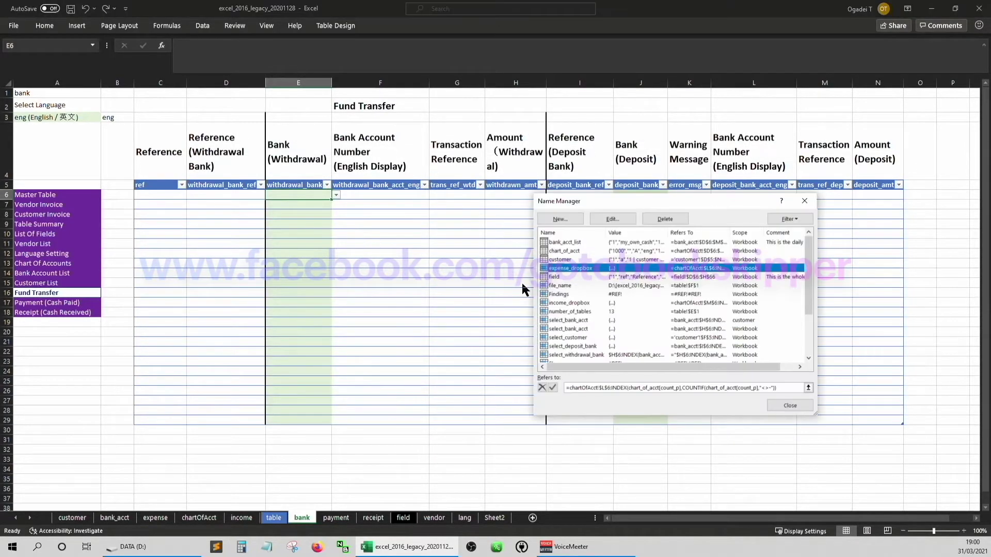
key("Delete")
key("Return")
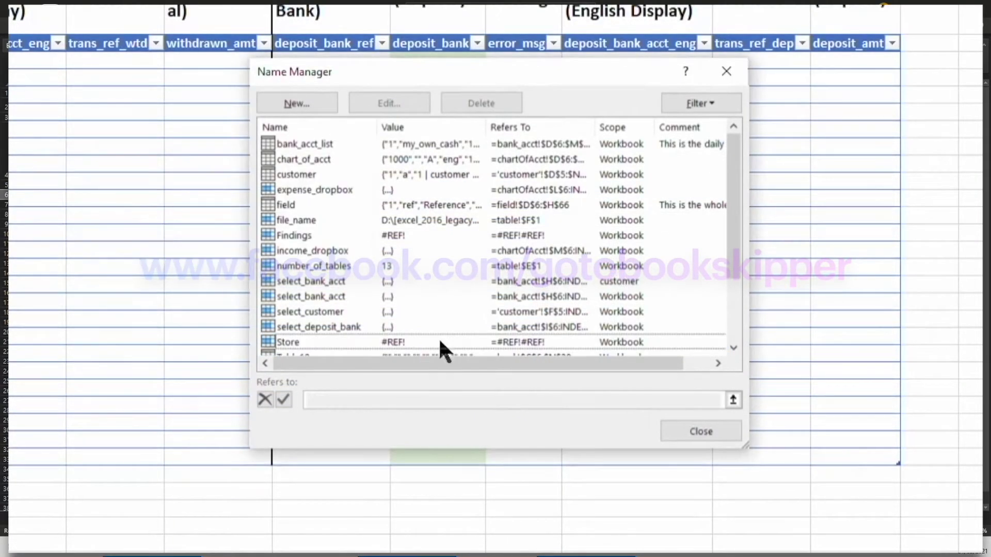
Rename the customer-scoped select_bank_acct to select_withdrawal_bank_acct, then copy cell E6.
left_click(316, 284)
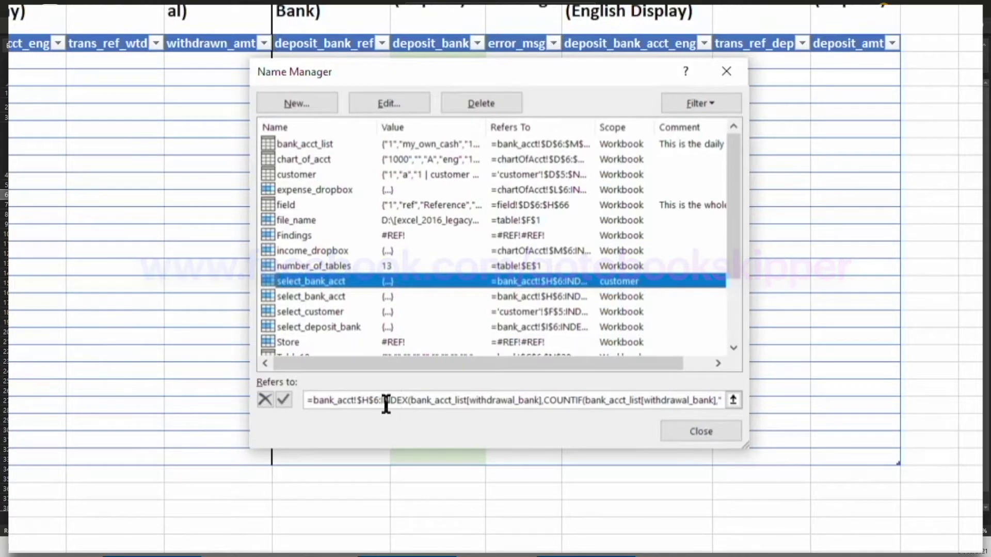
left_click(330, 298)
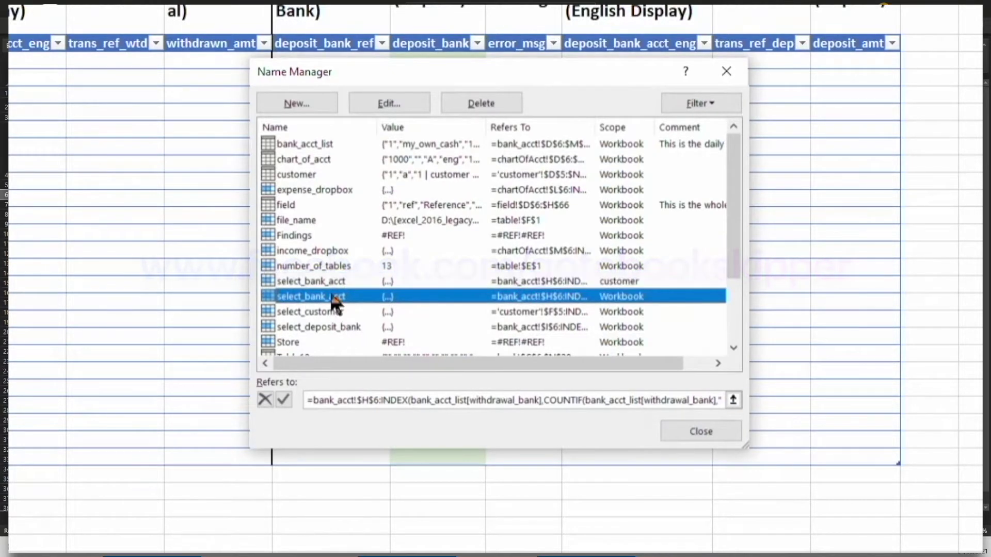
left_click(326, 282)
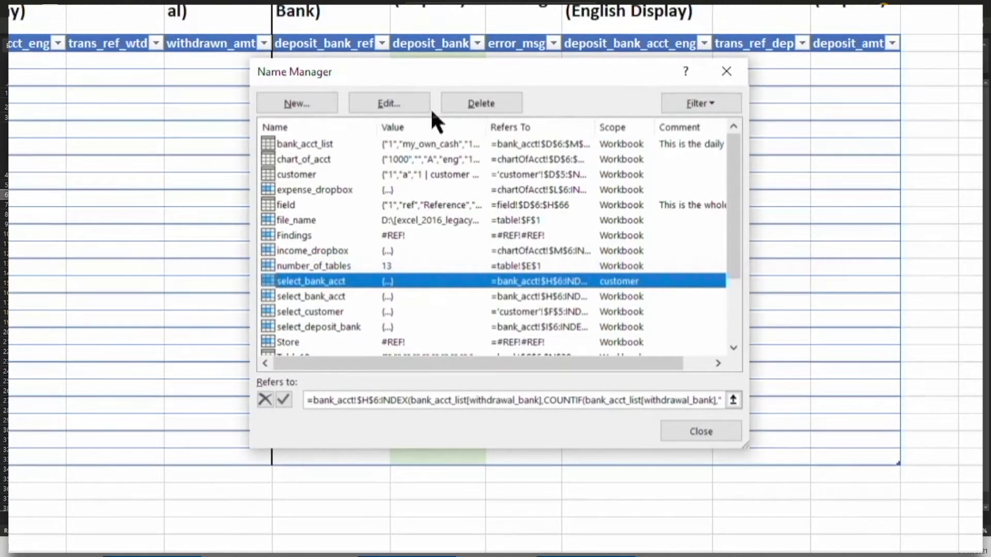
left_click(380, 104)
left_click(516, 196)
key("Left")
key("Left")
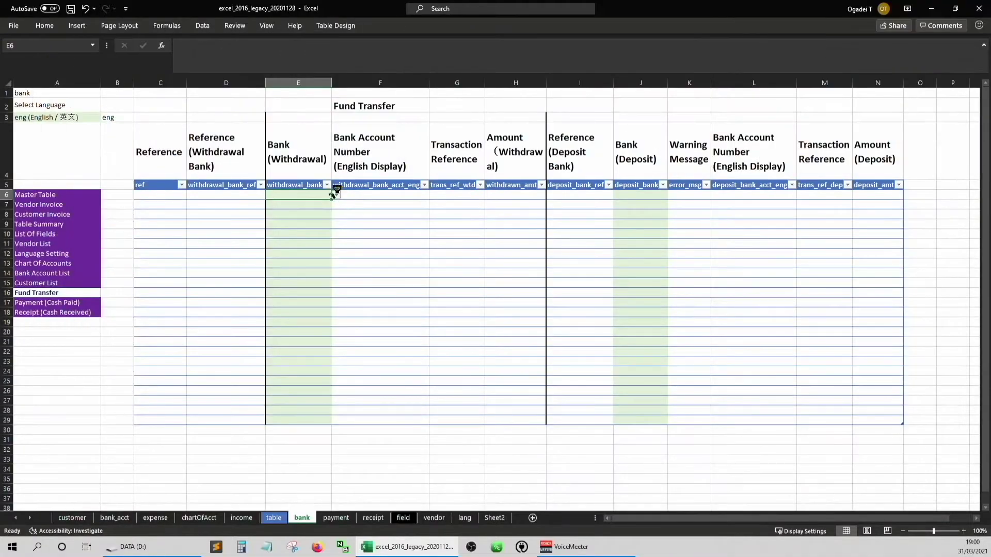
left_click(337, 196)
left_click(338, 197)
key("ctrl+c")
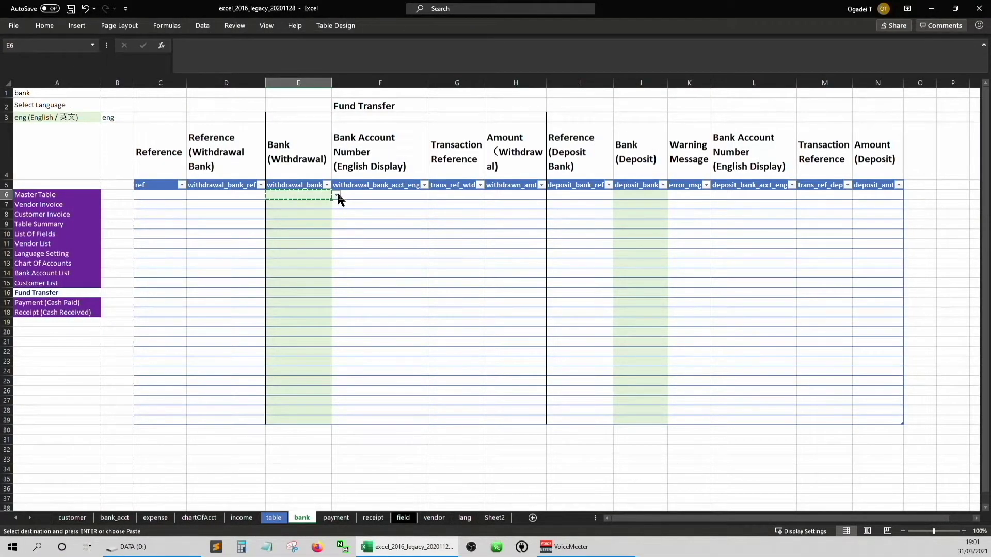
Paste only E6's validation down the Bank (Withdrawal) column, E6:E29.
key("ctrl+shift+Down")
right_click(306, 229)
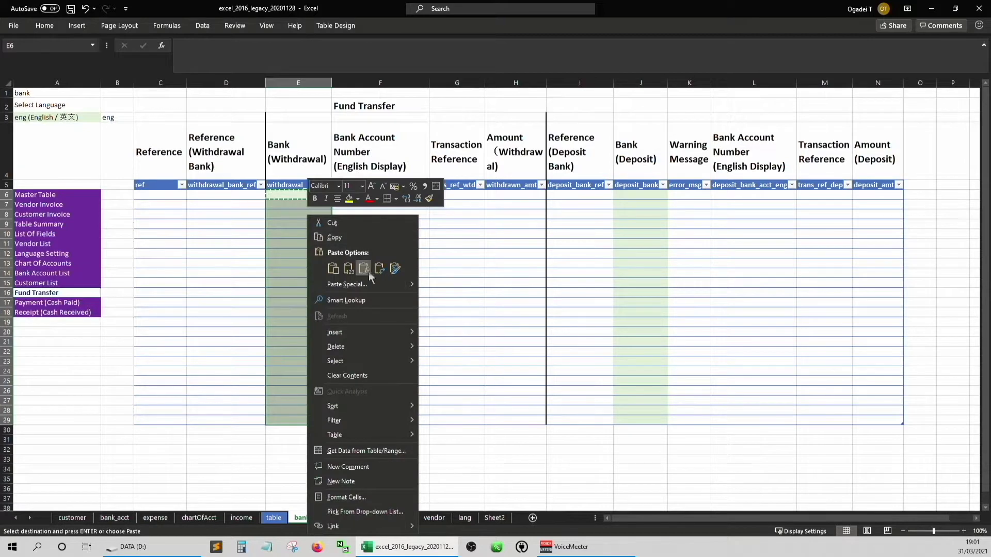
left_click(369, 284)
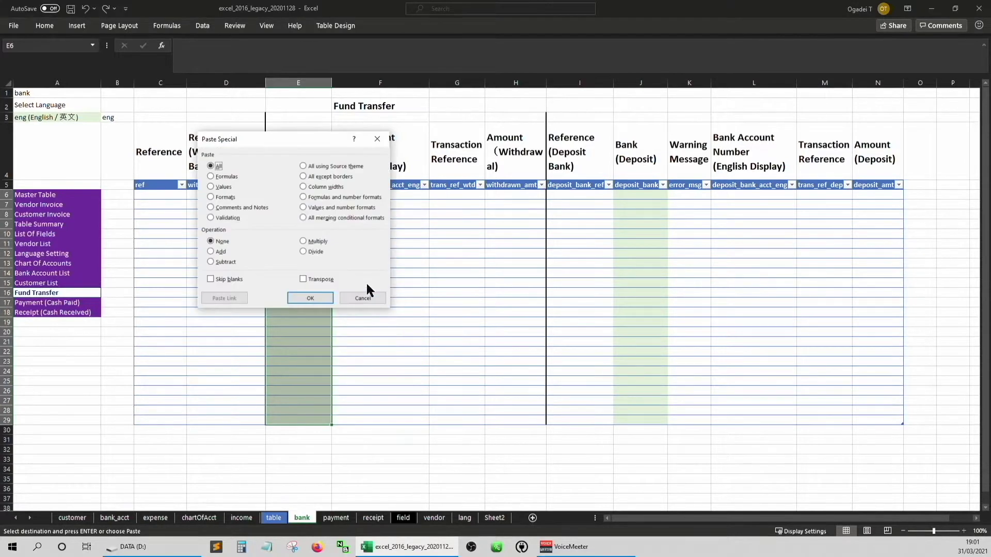
left_click(227, 217)
left_click(310, 297)
Fill E6–E9 from the dropdowns, e.g. 1000|my_own_cash in E6 and 3260|bmo - acct 123 in E7.
left_click(217, 204)
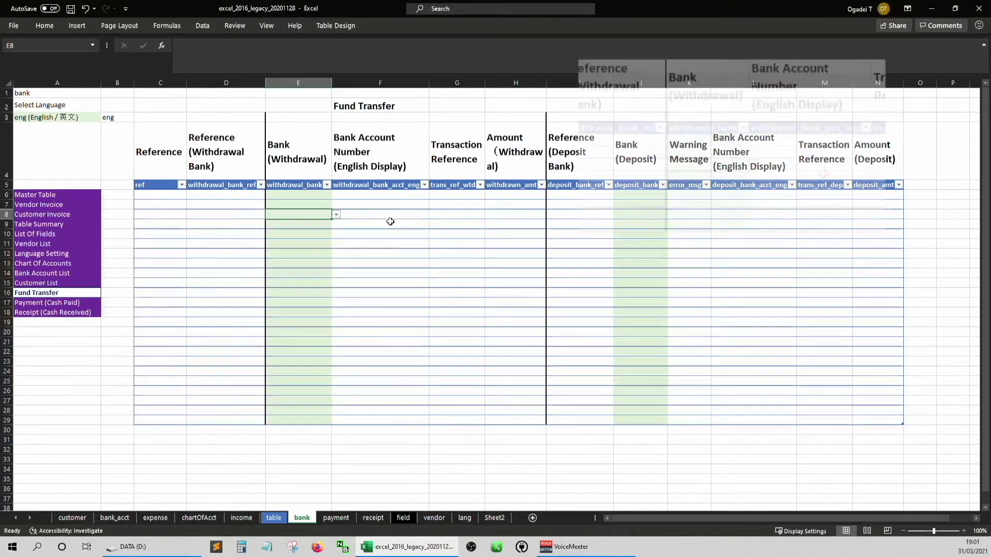
left_click(304, 195)
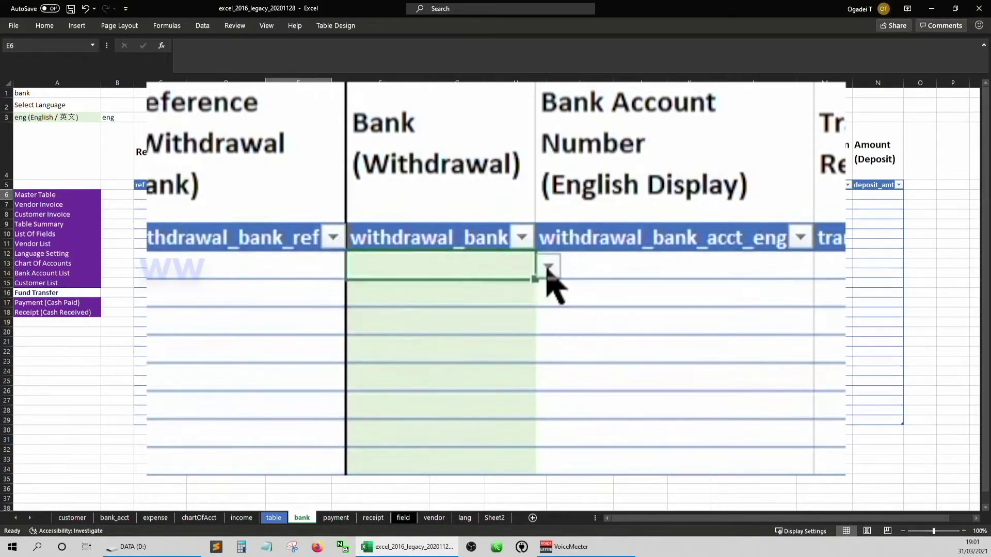
left_click(336, 196)
key("Up")
key("Up")
key("Return")
left_click(330, 201)
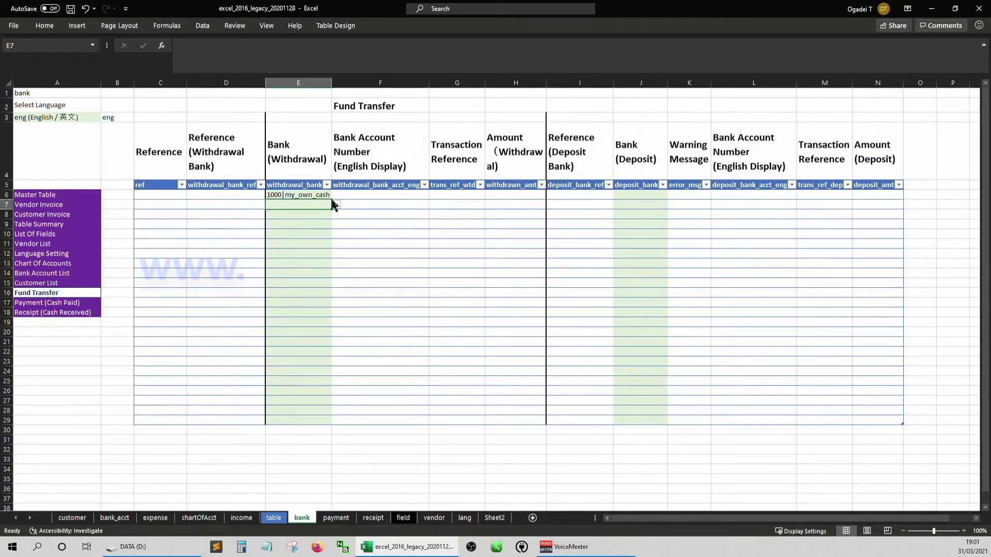
left_click(336, 205)
left_click(310, 221)
left_click(330, 212)
left_click(336, 216)
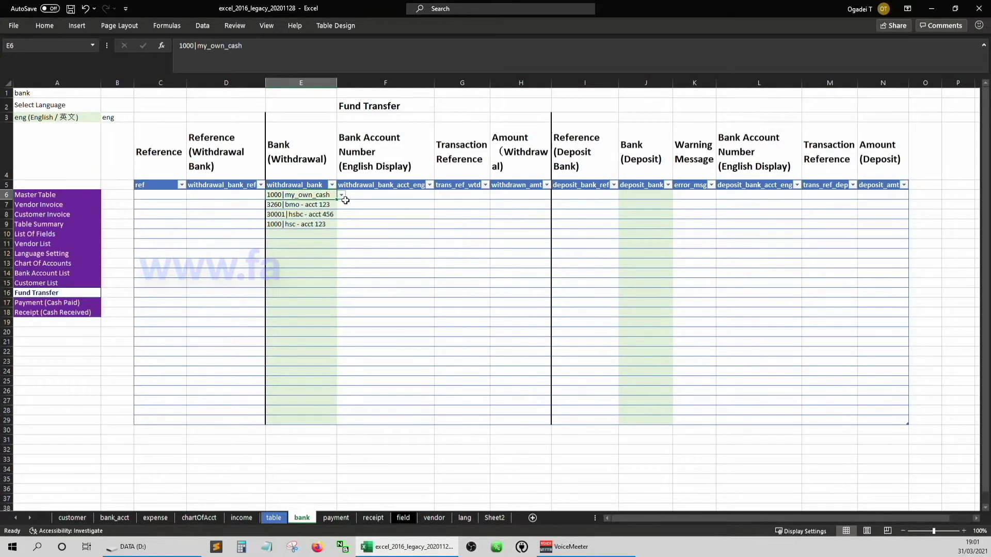
left_click(361, 200)
Enter =INDEX(bank_acct_list[eng],MATCH([@[withdrawal_bank]],bank_acct_list[eng],0)) in F6, split over two lines.
type("=")
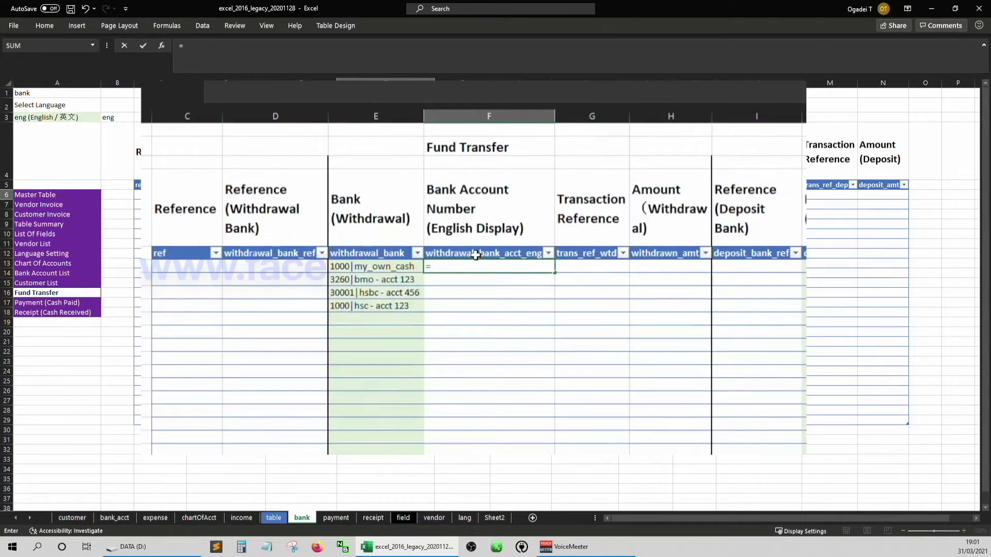
type("index(")
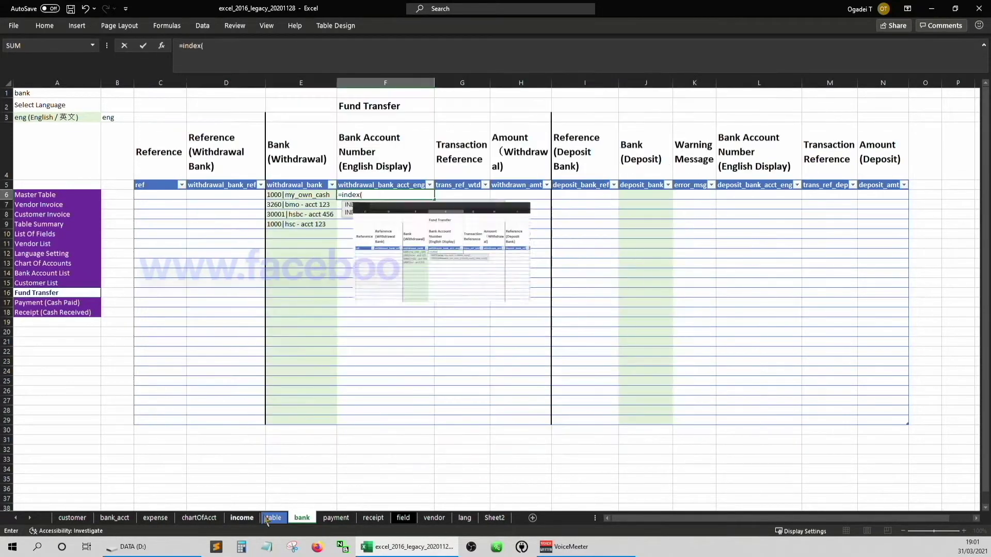
left_click(115, 517)
left_click(446, 222)
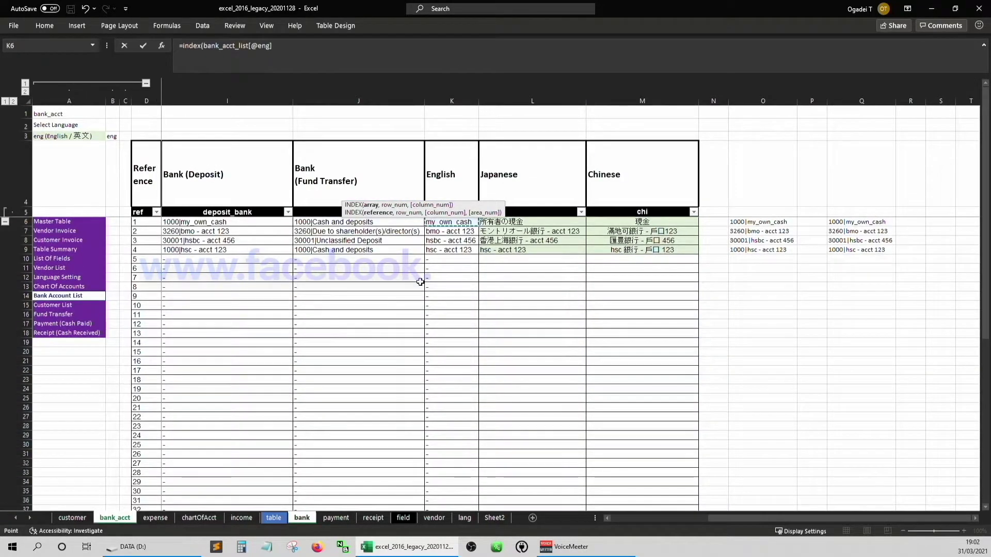
key("ctrl+shift+Down")
left_click(300, 50)
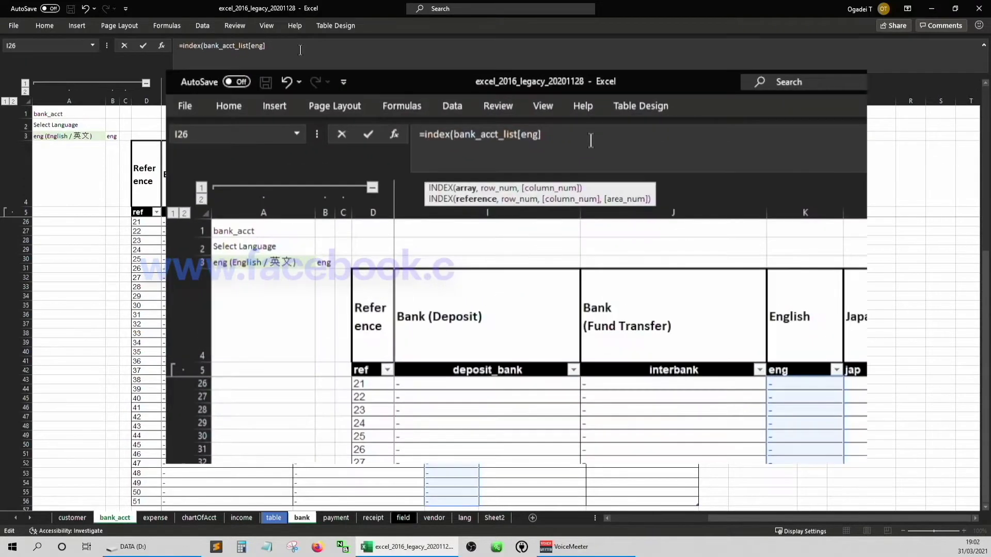
type(",")
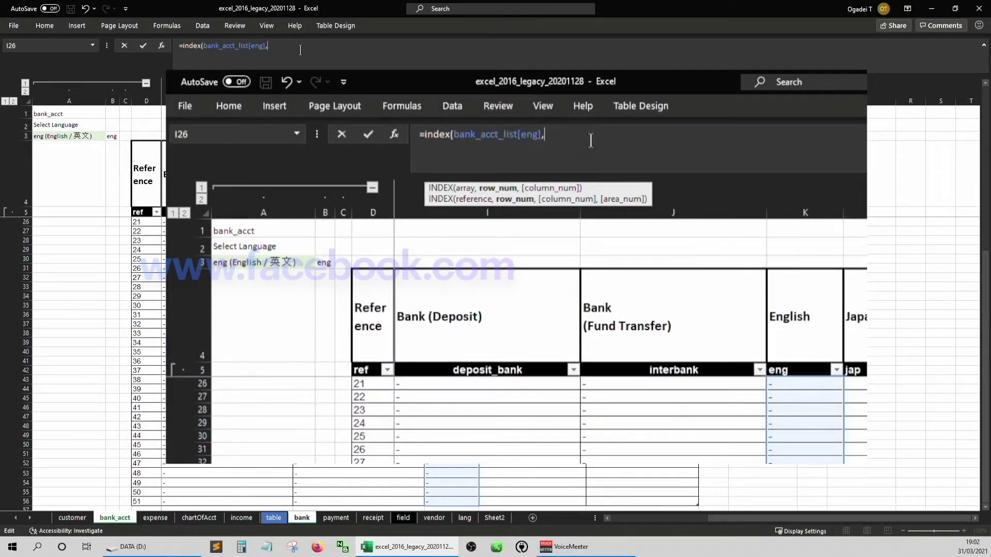
key("alt+Return")
type("match([@[withdrawal_bank]],")
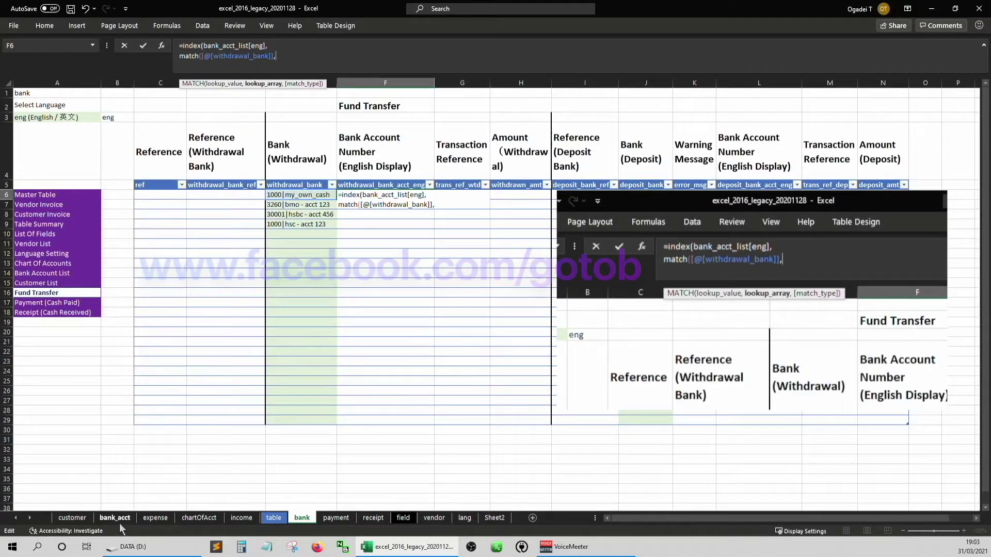
left_click(119, 521)
left_click(687, 187)
type(",")
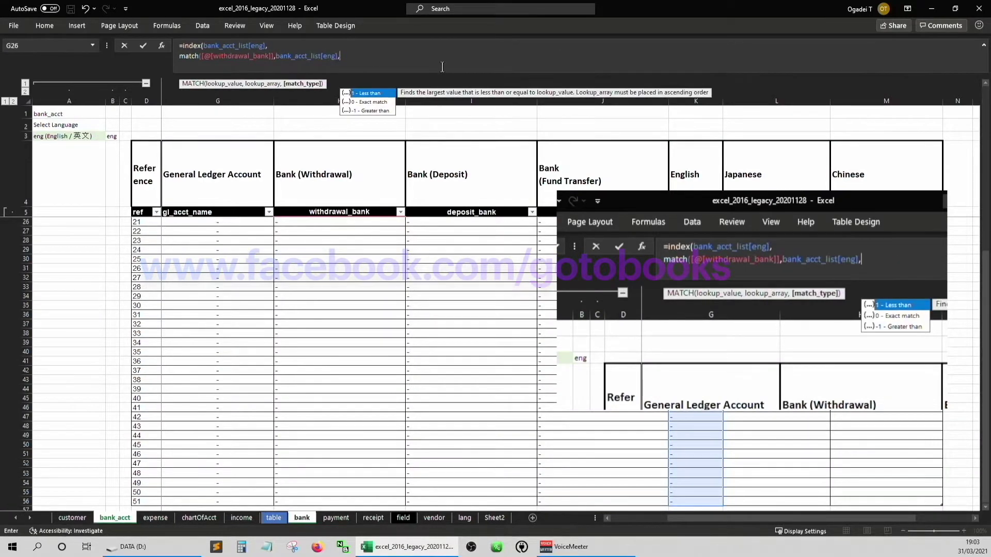
type("0)")
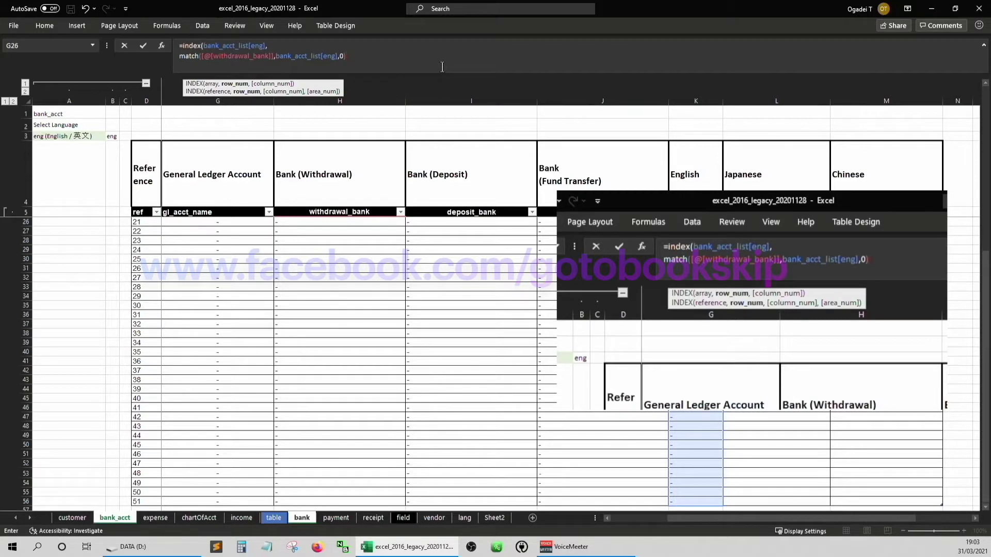
key("Return")
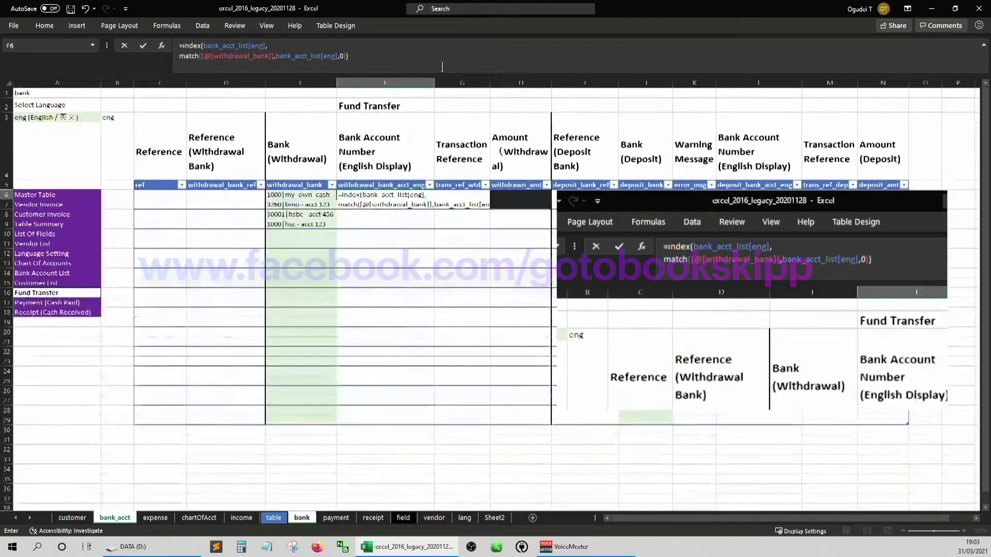
key("Down")
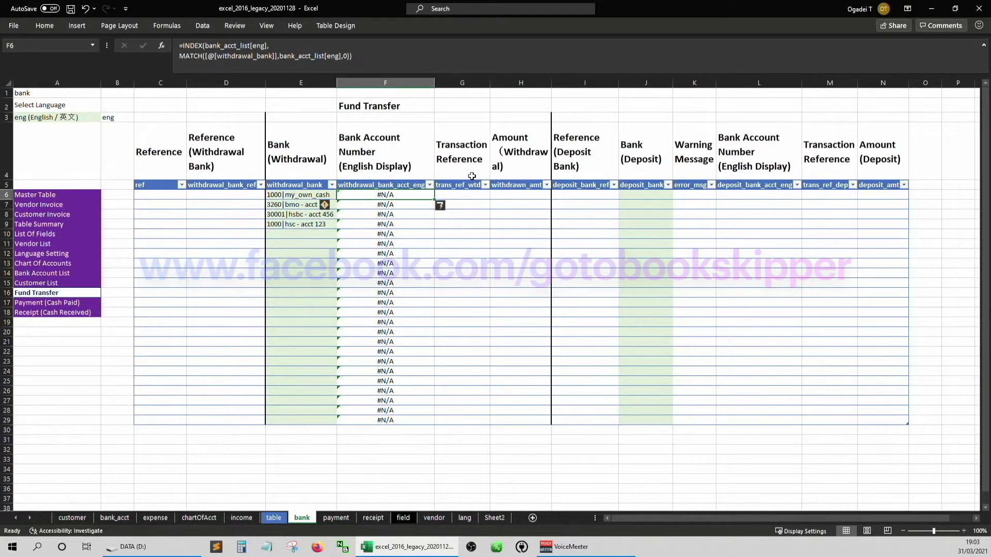
Change the F6 MATCH range to the bank_acct_list withdrawal_bank column.
left_click(335, 56)
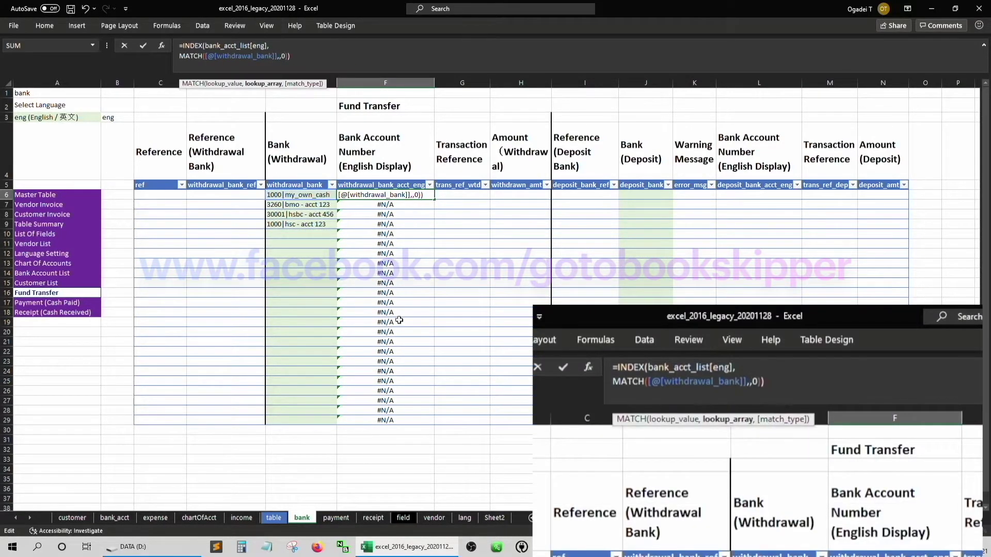
left_click(115, 517)
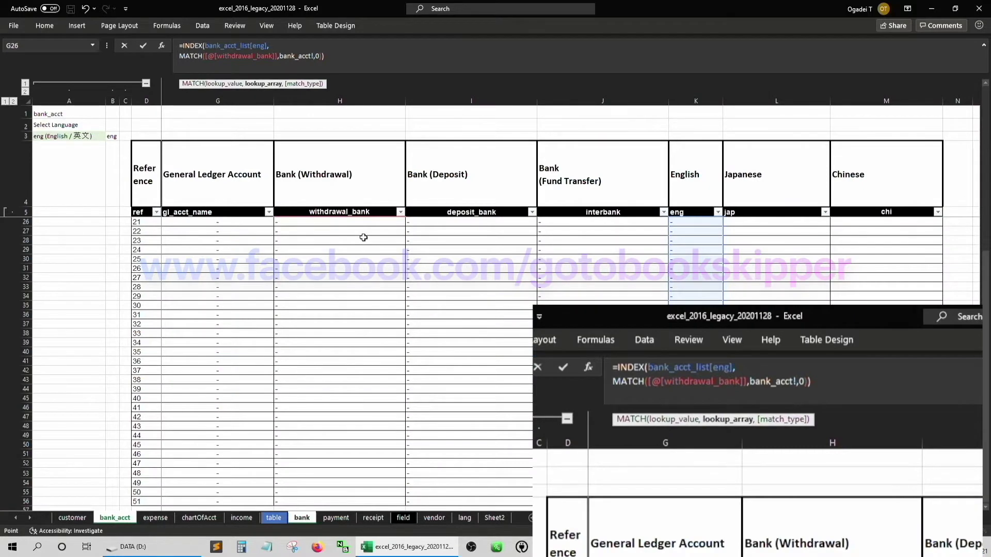
key("Left")
key("Left")
key("Left")
scroll(363, 237, "up", 2)
left_click(500, 127)
key("Down")
key("Down")
key("Down")
key("Down")
key("Down")
key("Up")
key("ctrl+shift+Down")
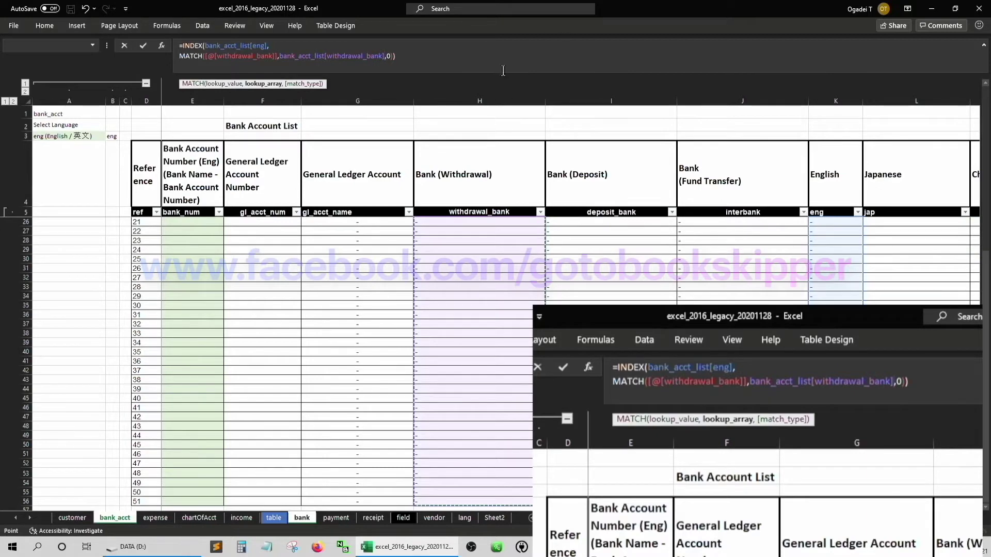
key("Return")
key("Up")
Wrap the F6 lookup in IFERROR with "-" as the fallback for blank rows.
left_click(189, 46)
type("iferror(")
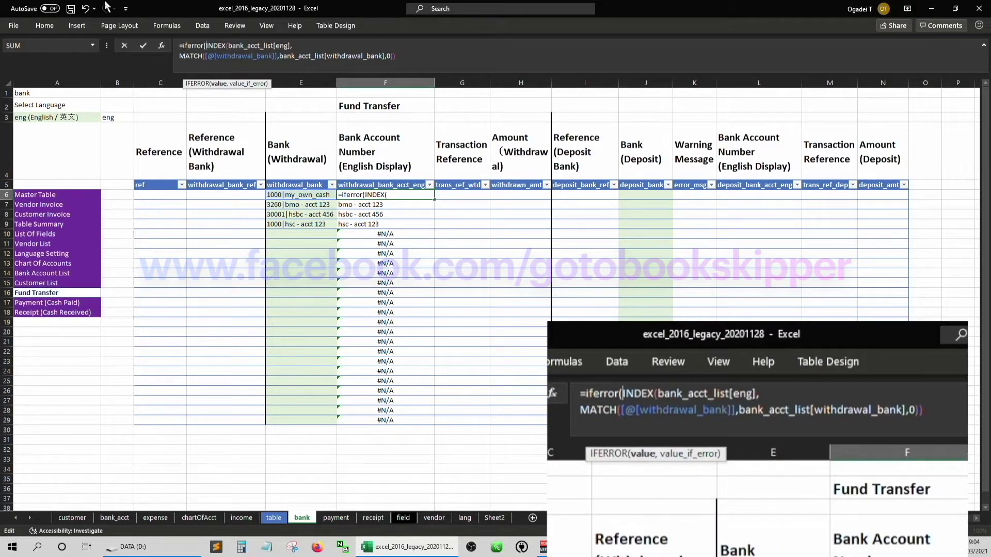
key("alt+Return")
key("Down")
key("End")
type(",")
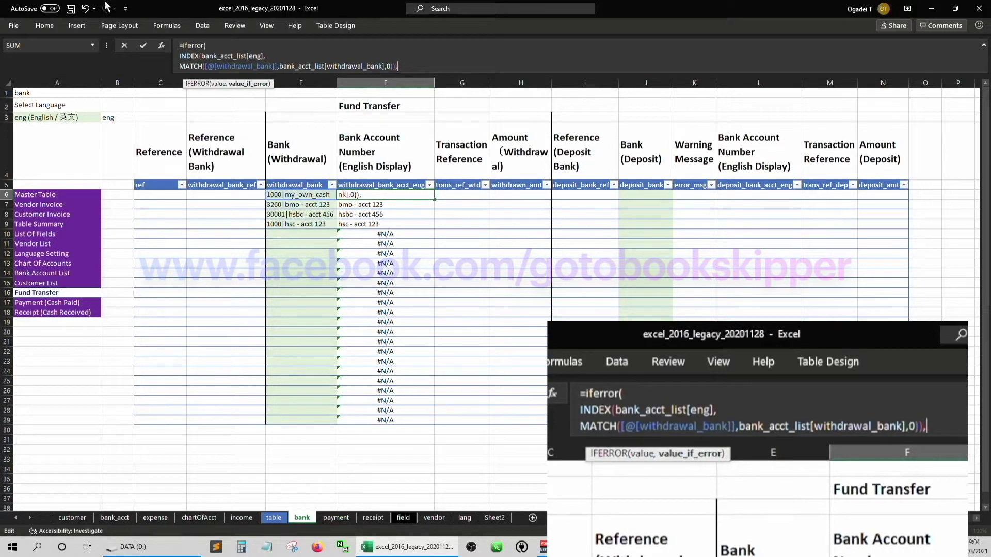
key("alt+Return")
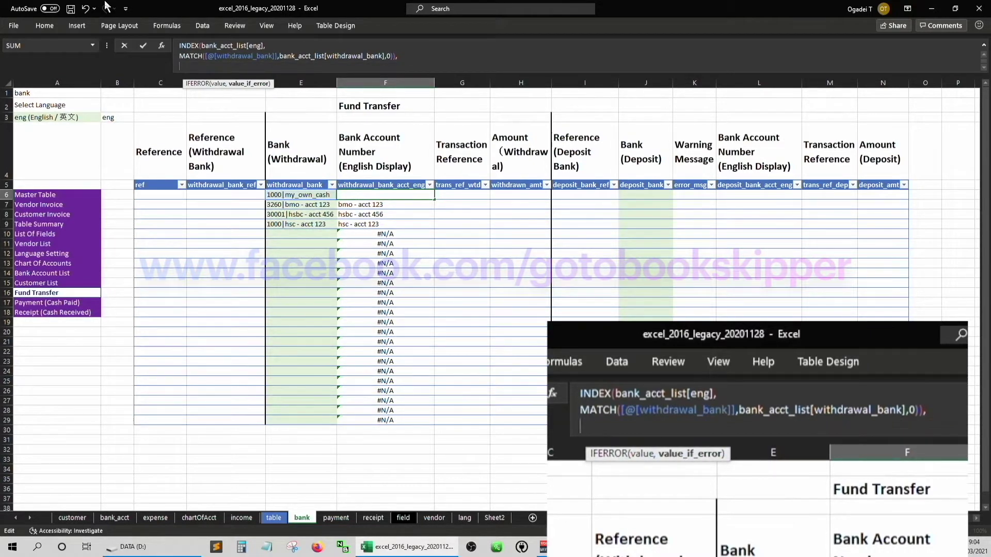
type("\"-\")")
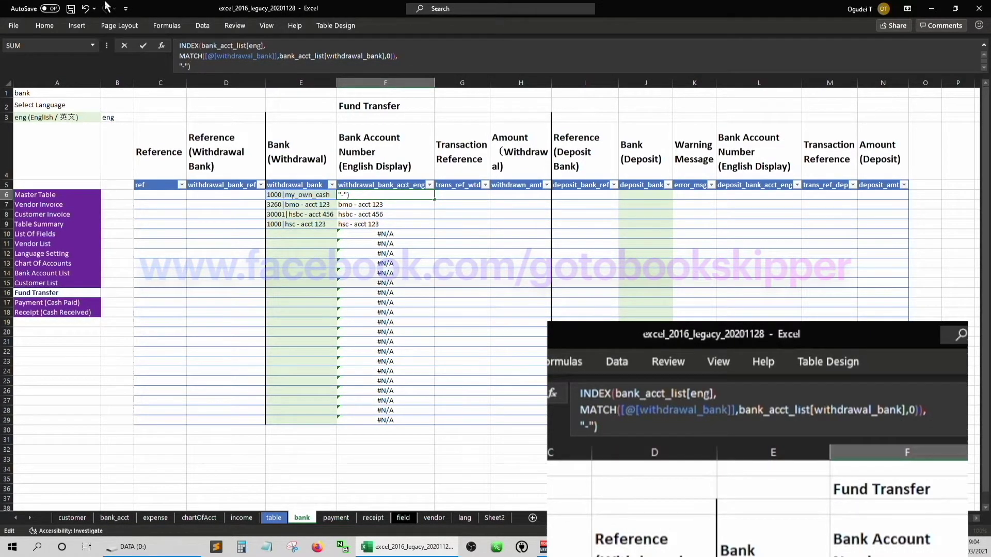
key("Return")
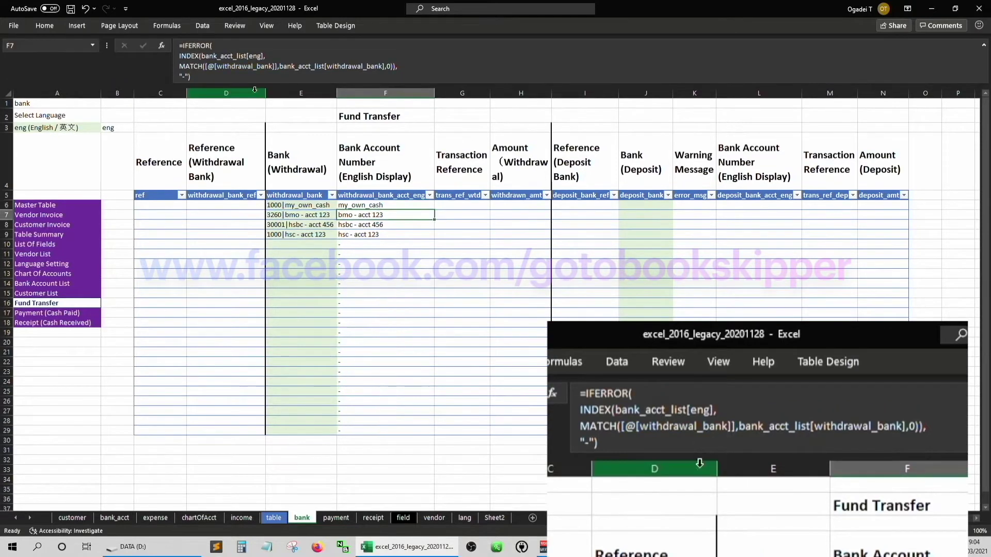
Widen column H so the Amount (Withdrawal) header fits on one line.
key("Up")
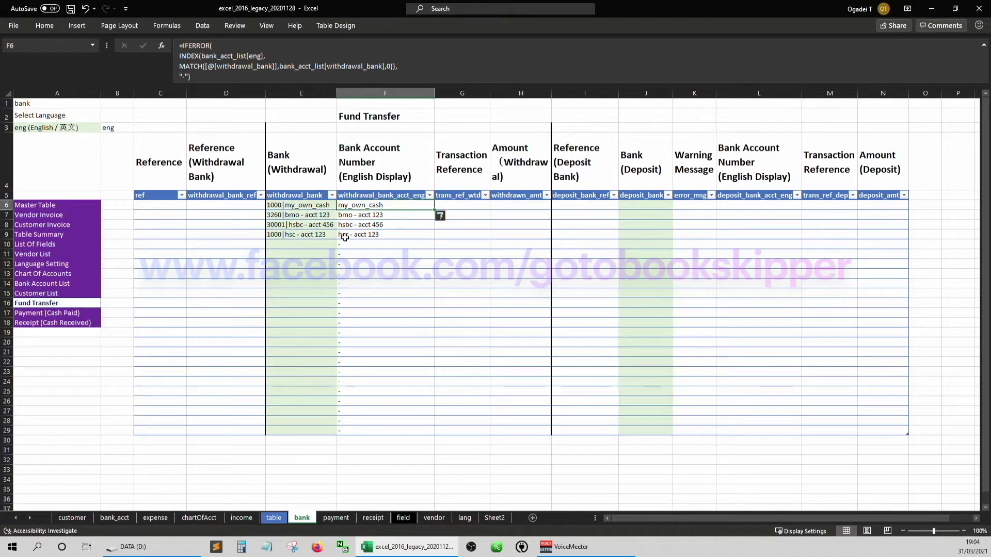
left_click(231, 208)
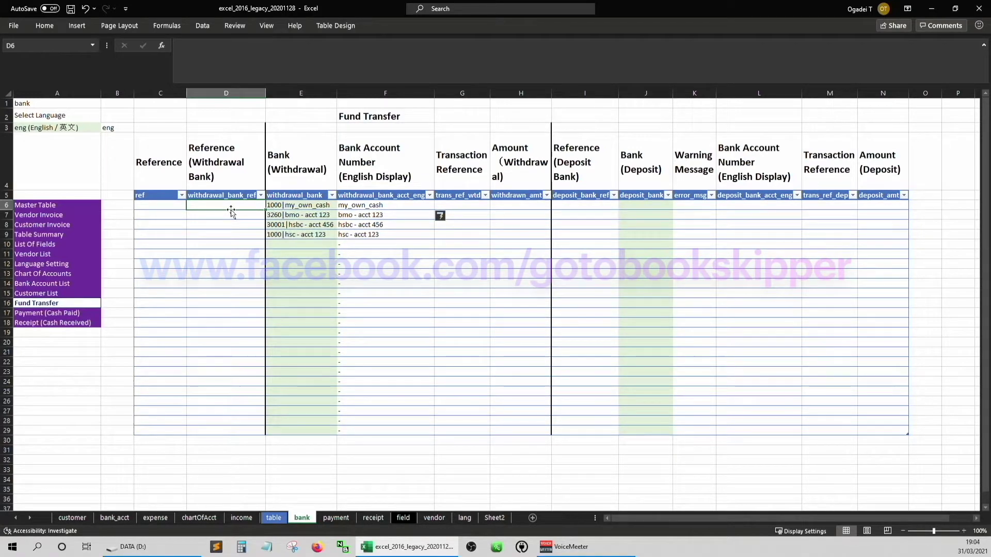
left_click_drag(550, 97, 562, 93)
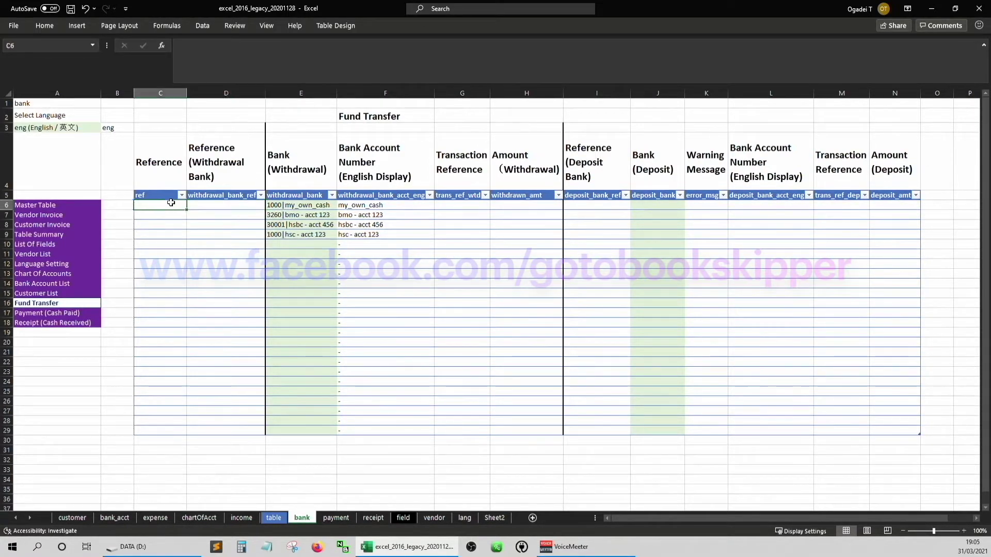
Start the D6 formula with =INDEX over the bank_acct_list ref column.
type("=")
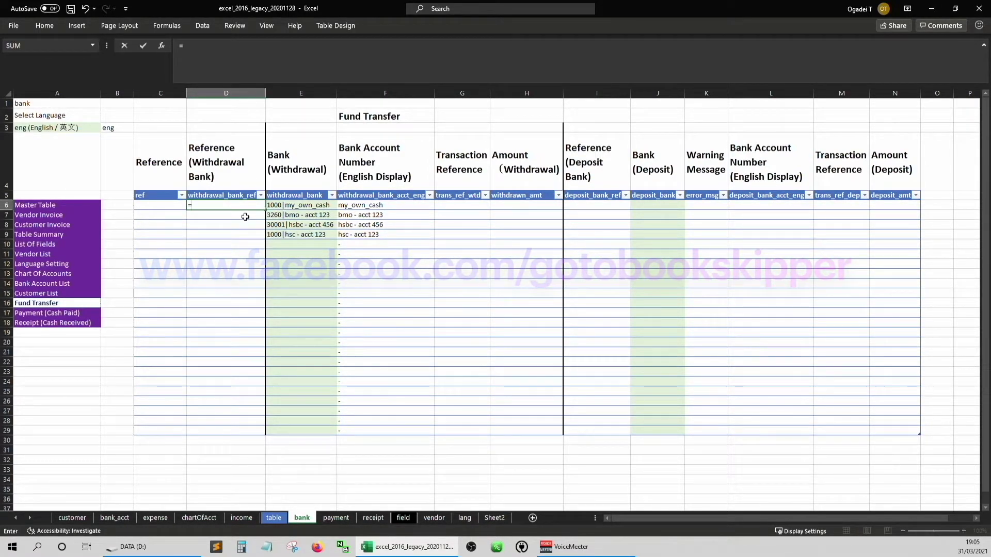
type("index(")
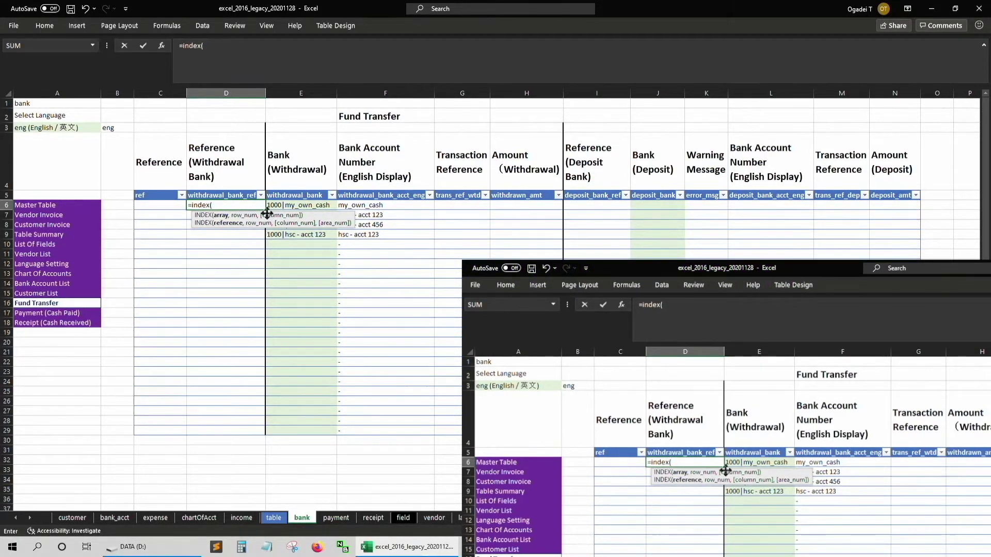
left_click(114, 517)
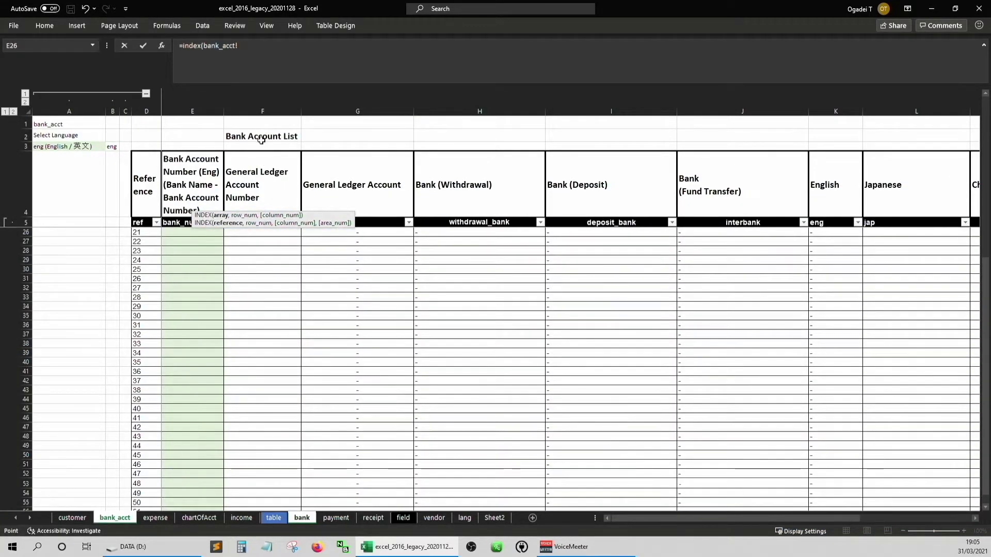
left_click(144, 144)
key("Down")
key("Down")
key("Down")
key("Down")
key("Up")
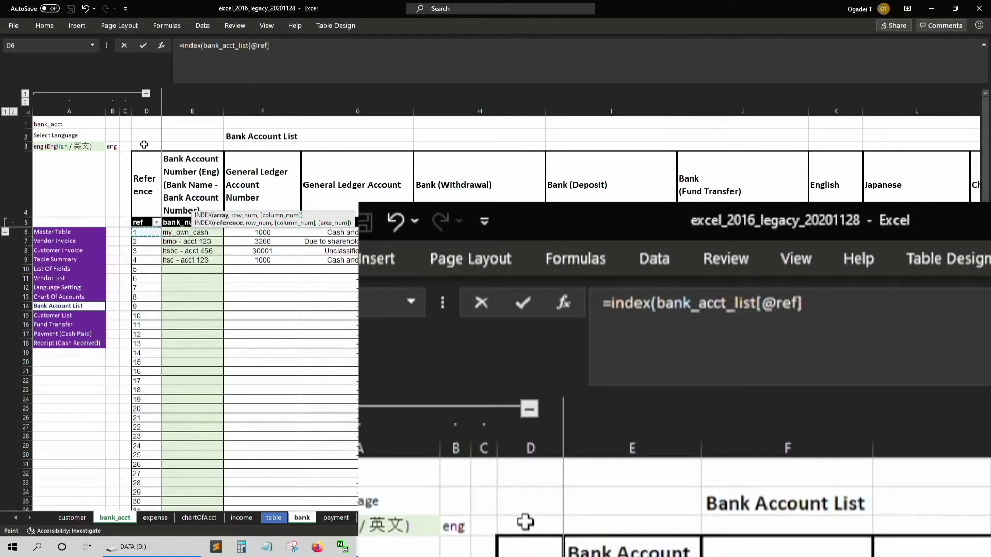
key("End")
key("shift+Down")
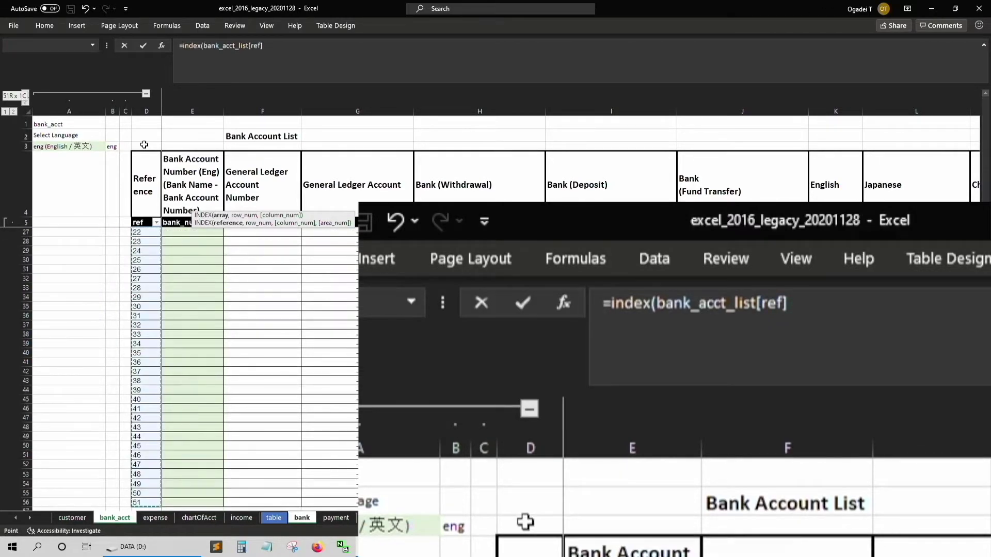
type(", ")
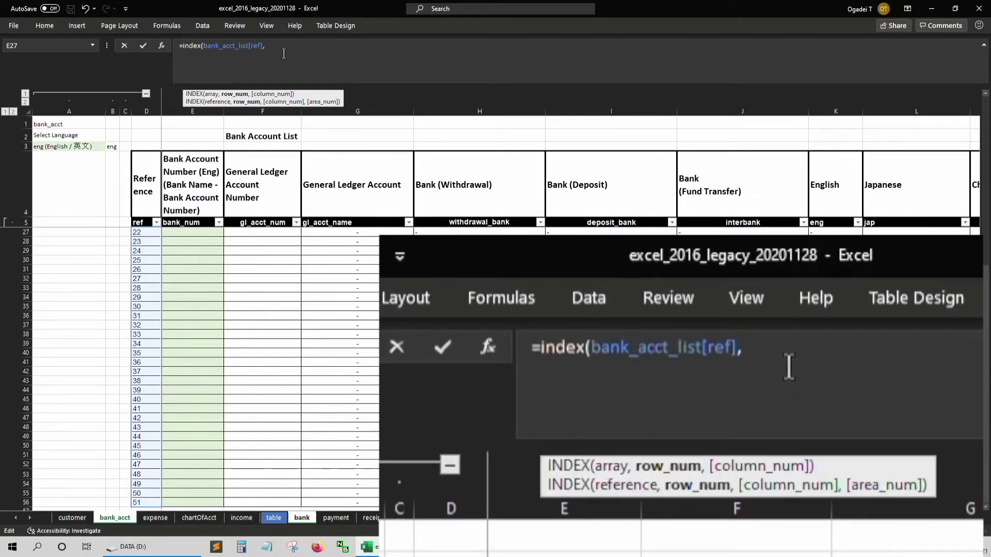
type("match(")
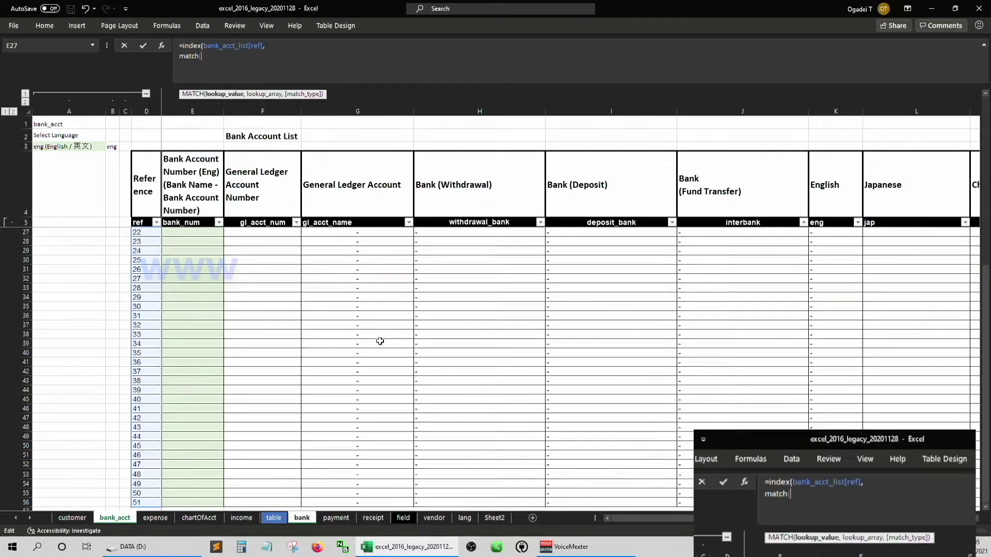
Add a MATCH using the row's withdrawal_bank as the lookup value.
left_click(301, 517)
left_click(383, 169)
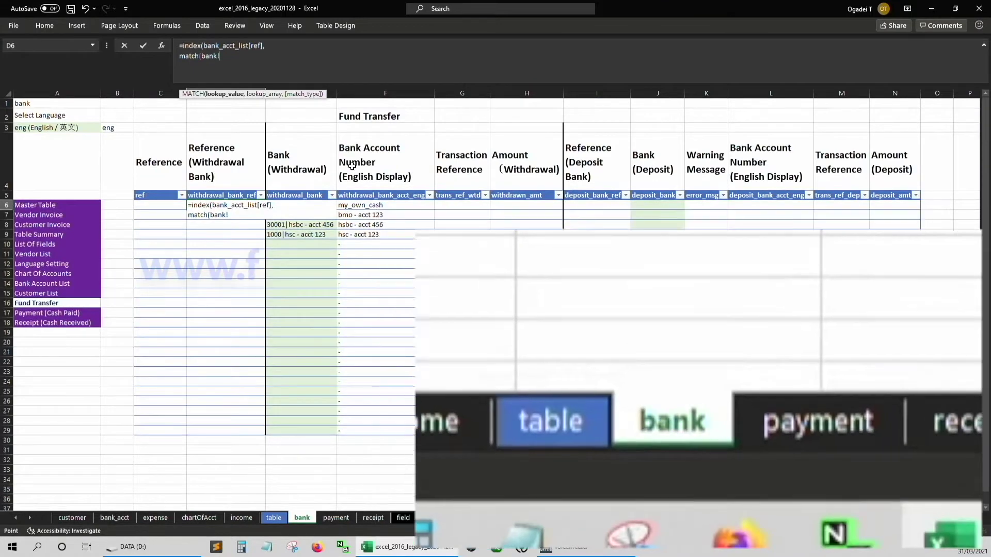
key("Left")
key("Down")
key("Down")
key("Up")
key("Down")
left_click(297, 57)
type(",")
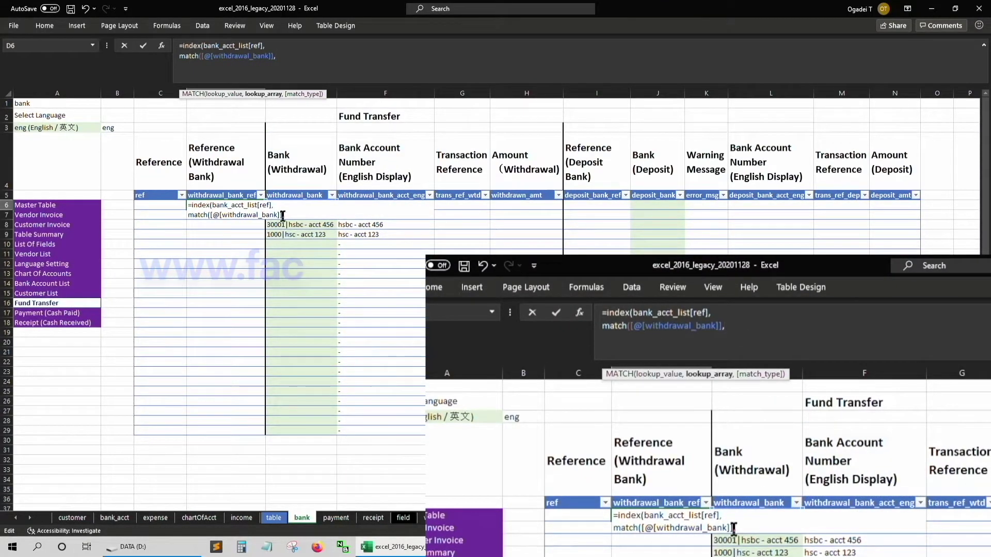
Finish MATCH over bank_acct_list[withdrawal_bank] with exact match 0, returning refs 1–4.
left_click(114, 517)
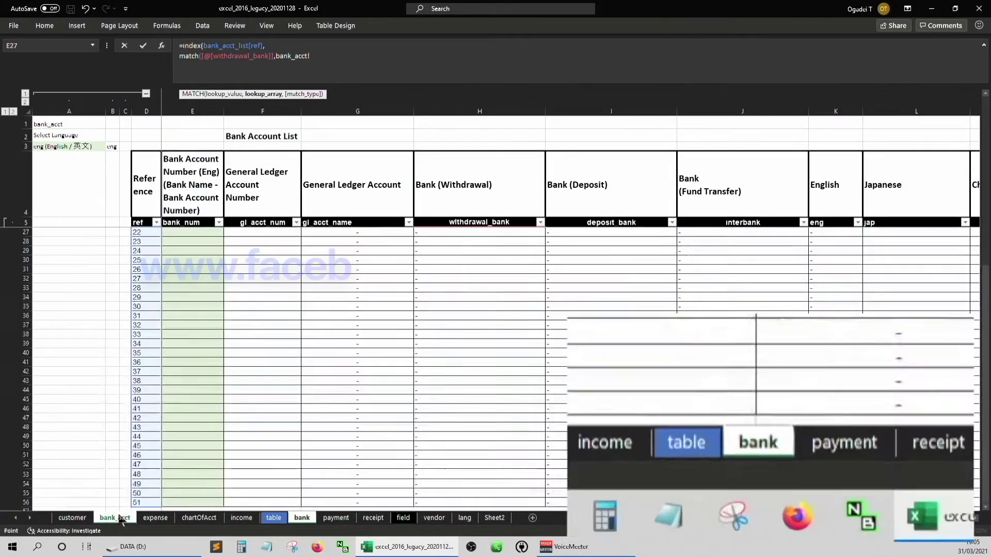
left_click(503, 211)
key("Down")
key("Down")
key("Down")
key("Up")
key("ctrl+shift+Down")
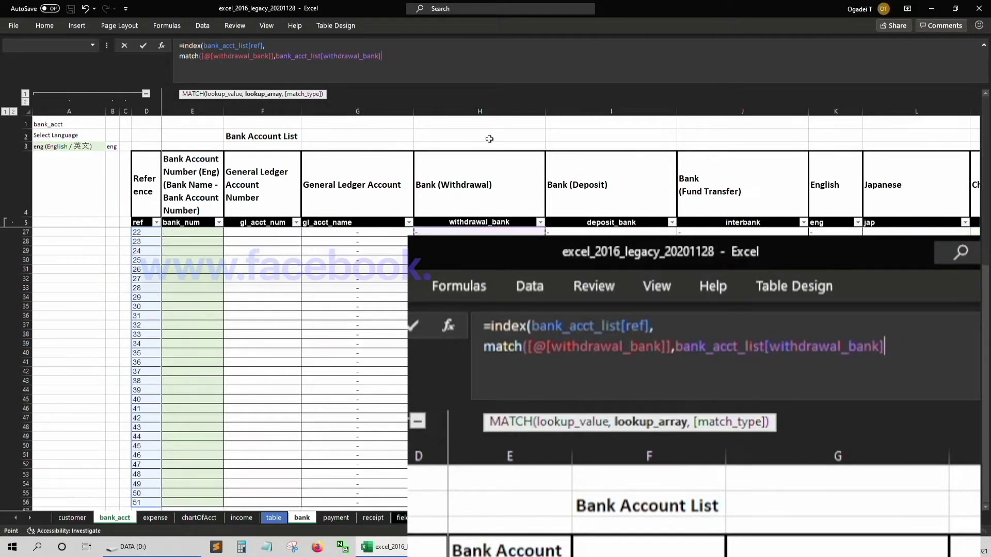
type(",0) ")
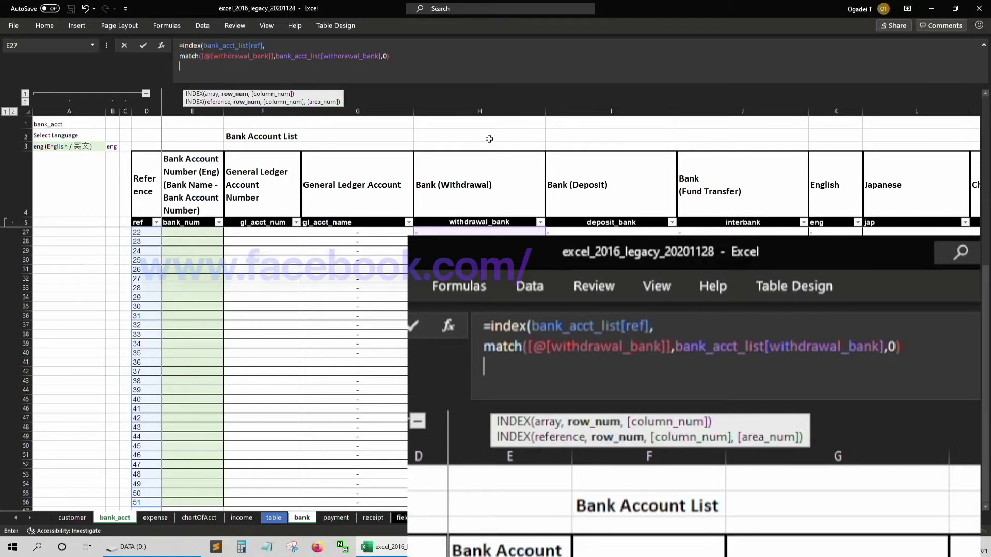
type(")")
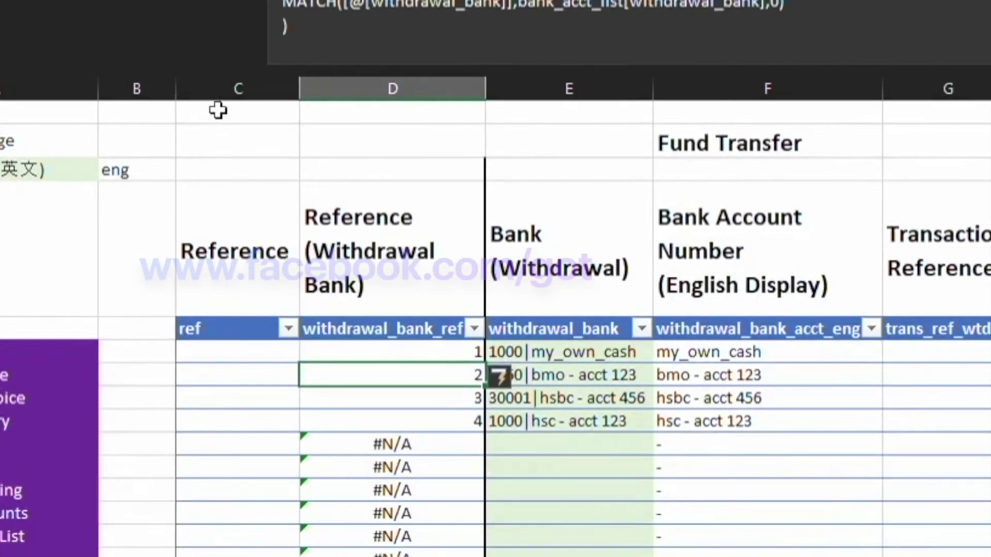
left_click(206, 234)
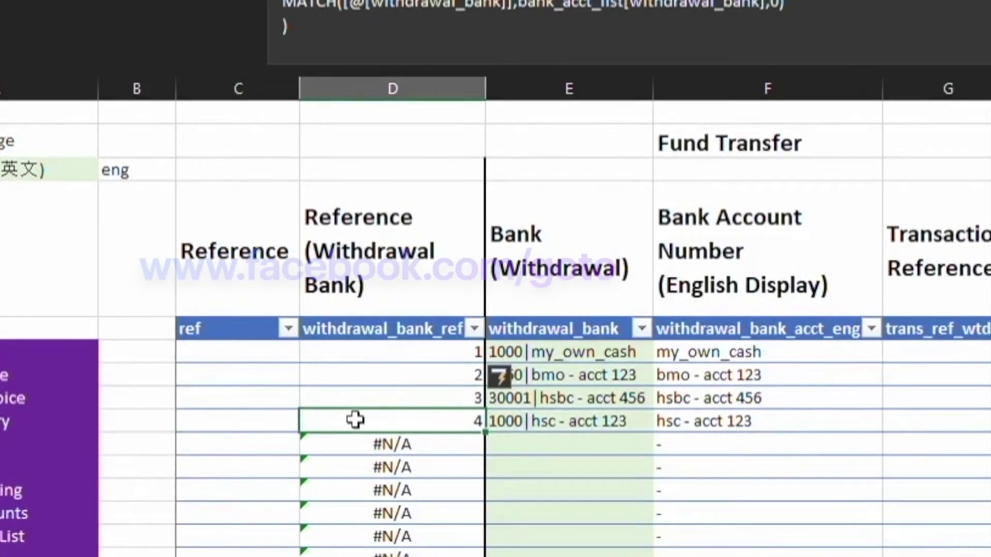
Wrap D6's withdrawal-bank lookup formula in IFERROR(...,"-") so blank rows show a dash.
left_click(459, 375)
left_click(454, 353)
left_click(184, 46)
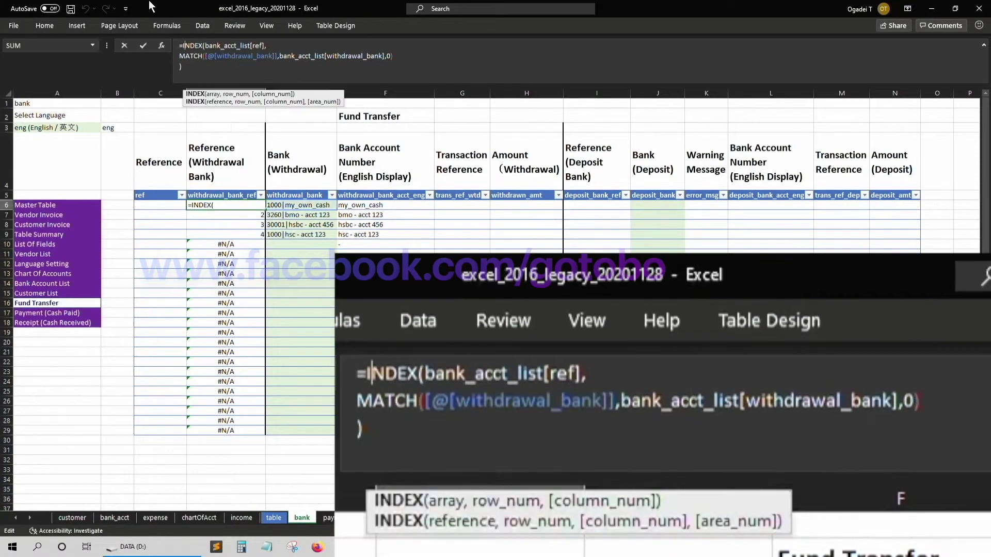
key("Left")
type("iferror(")
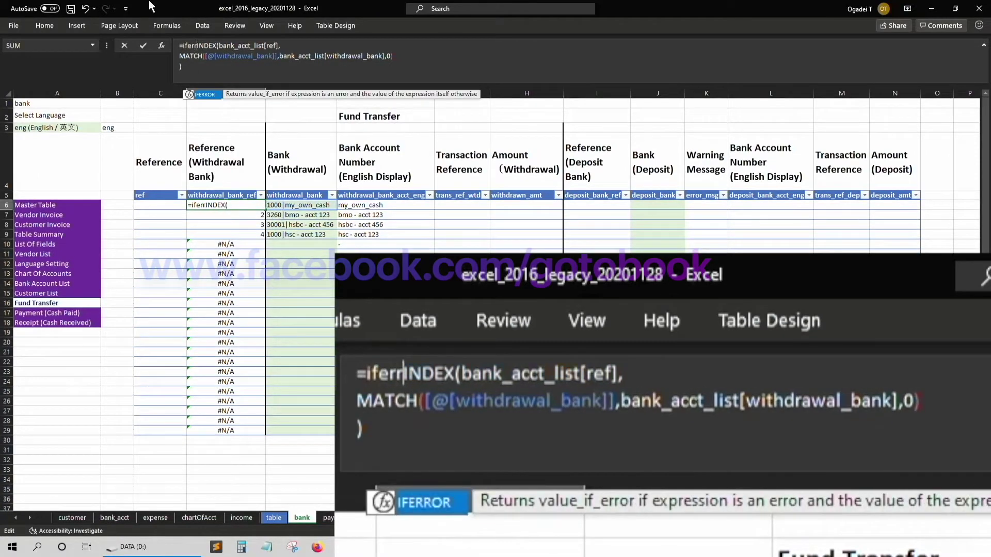
key("alt+Return")
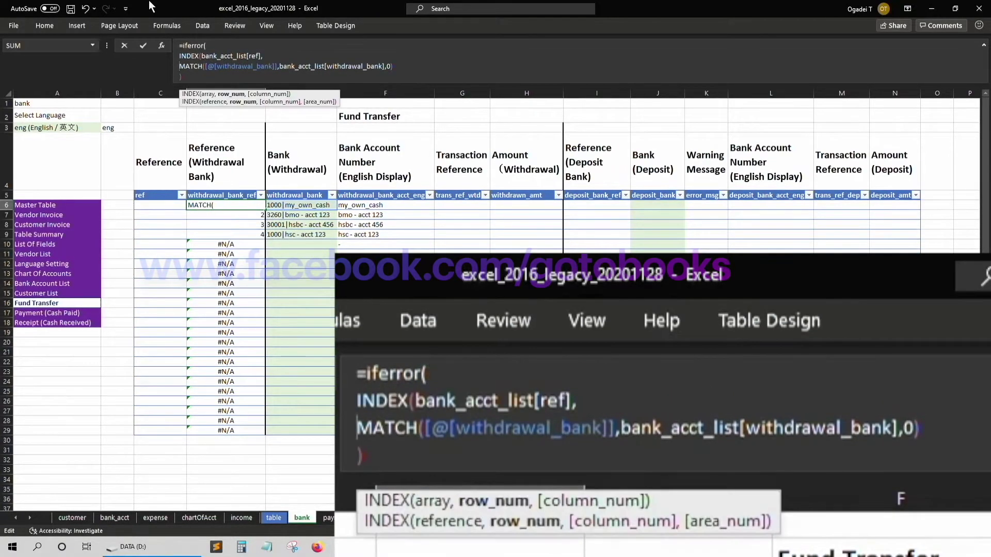
key("ctrl+End")
type(",")
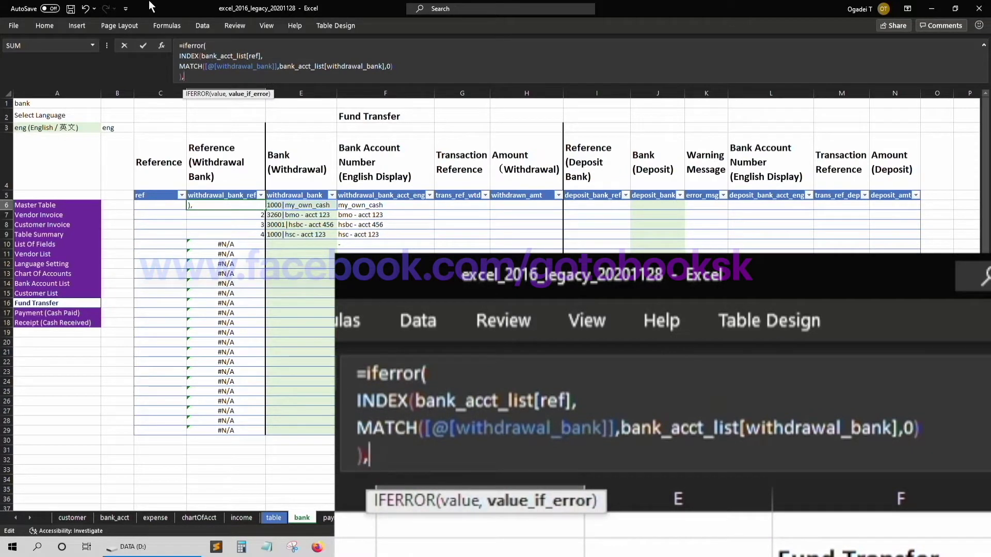
type("\"-\"")
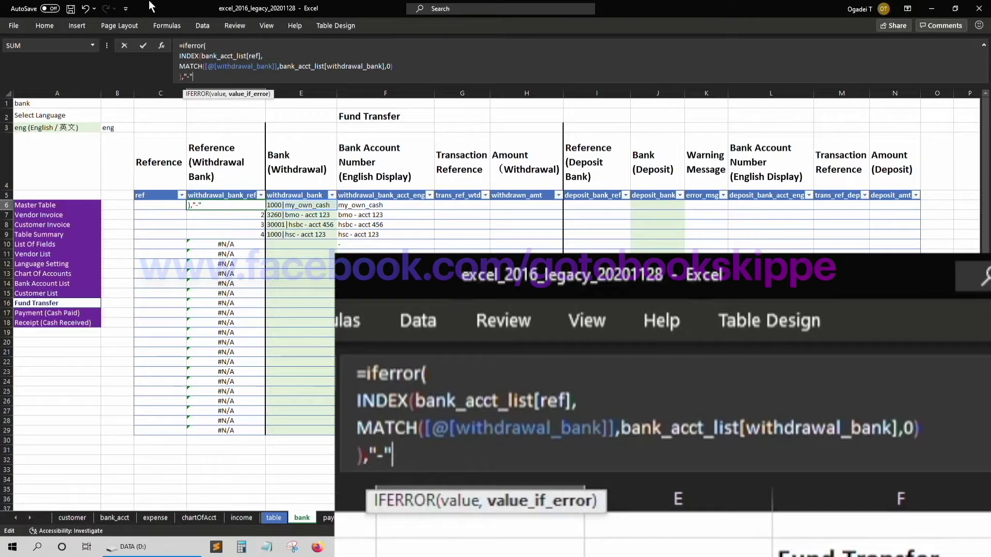
type(")")
key("Return")
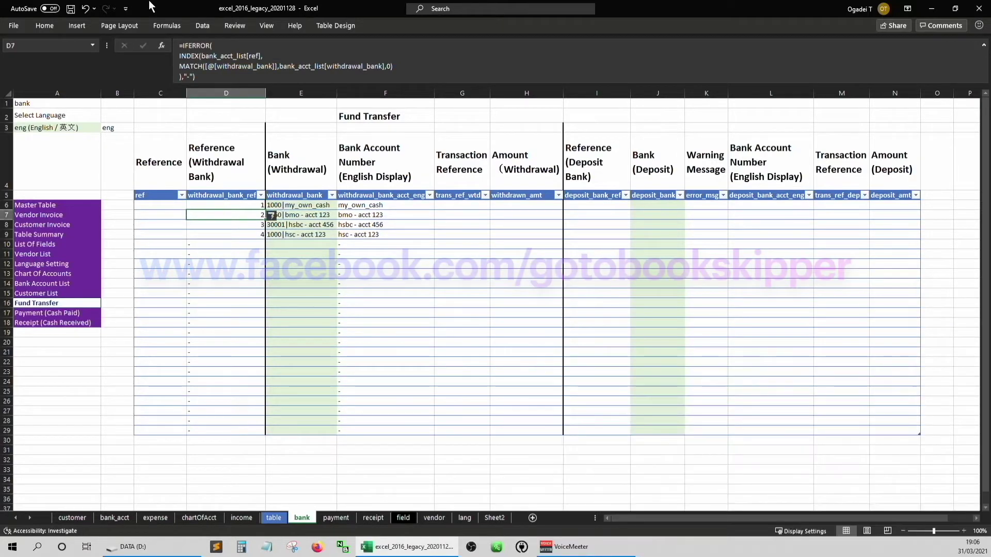
key("Right")
key("Right")
key("Right")
key("Left")
key("Left")
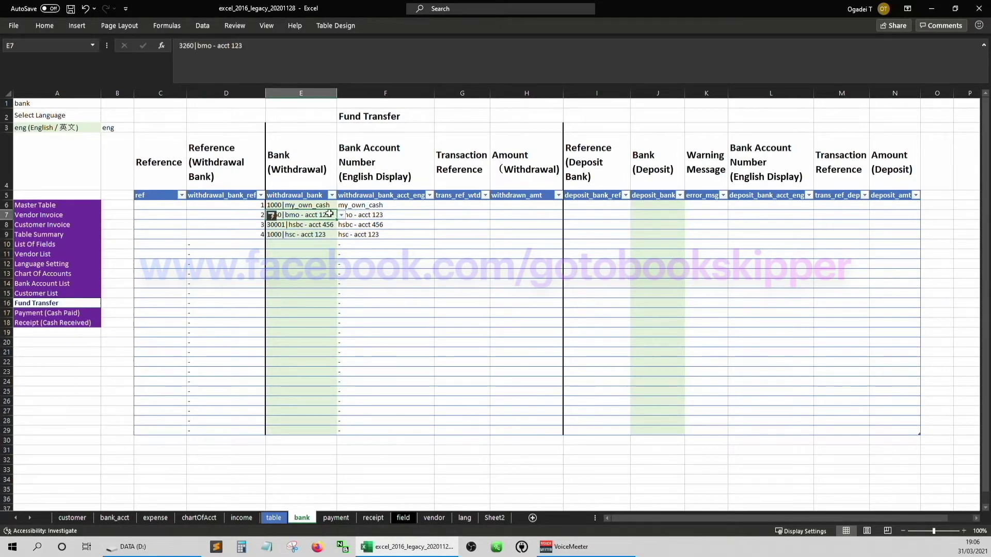
left_click(300, 264)
left_click(342, 264)
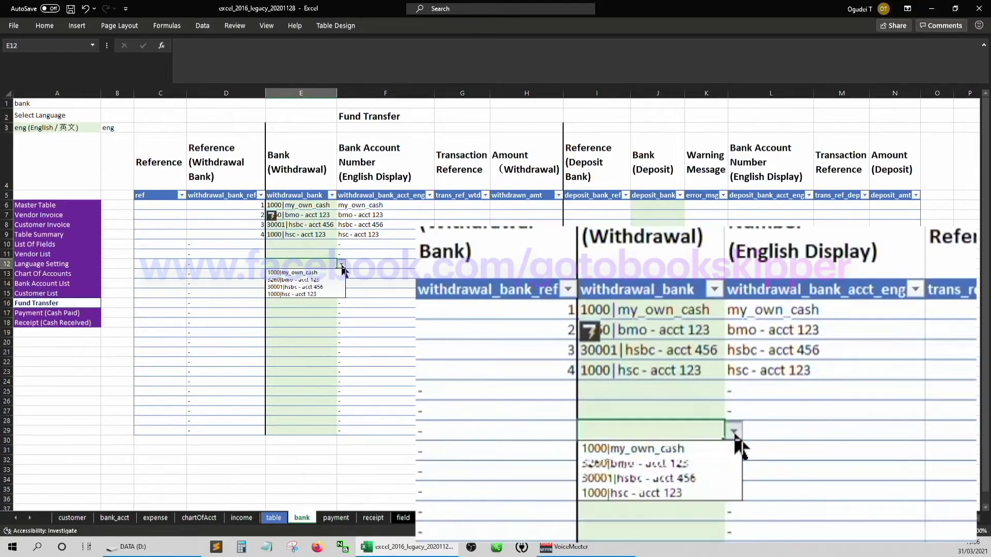
key("Down")
key("Return")
key("Left")
key("Right")
key("Delete")
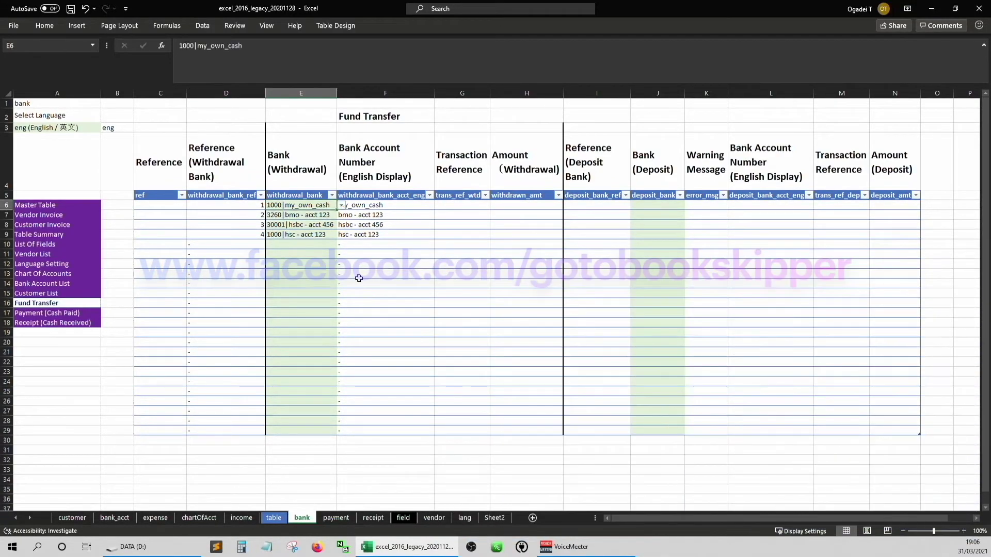
key("Right")
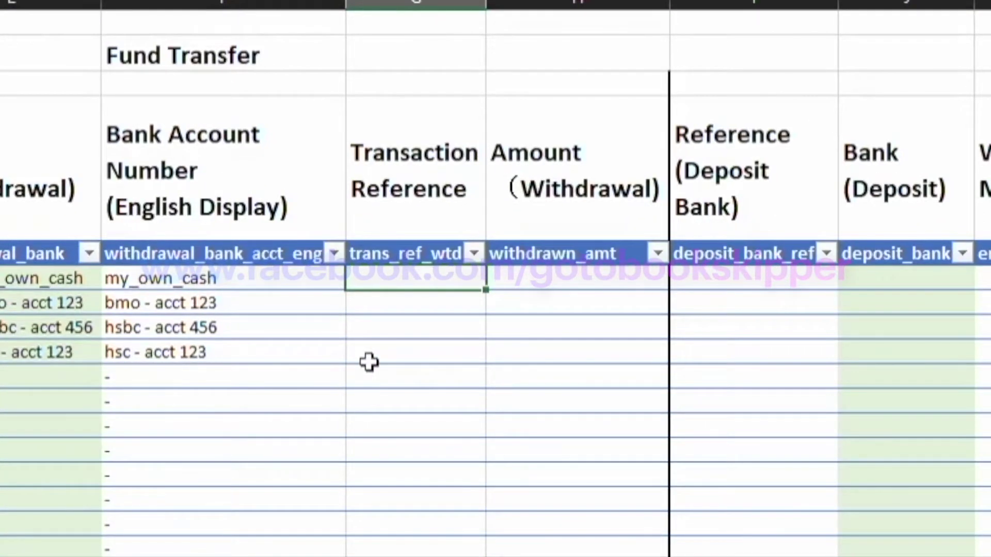
left_click(369, 361)
key("Up")
key("Up")
key("Up")
key("Left")
key("Left")
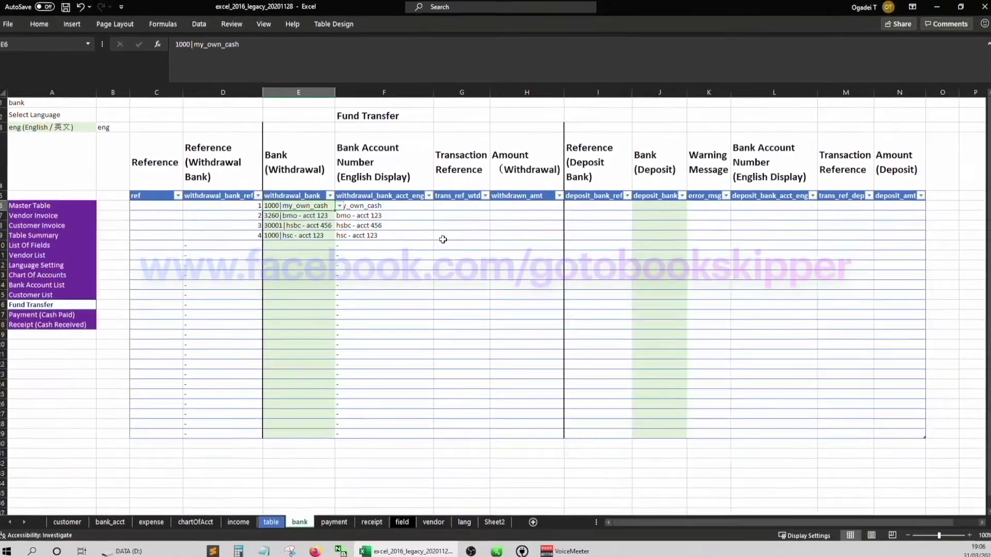
key("Down")
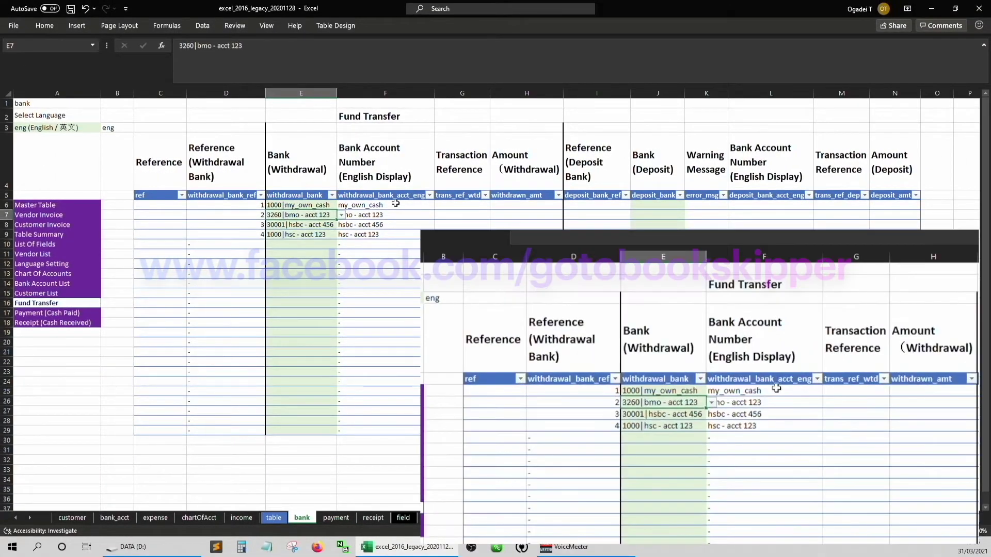
key("Right")
key("Right")
key("Up")
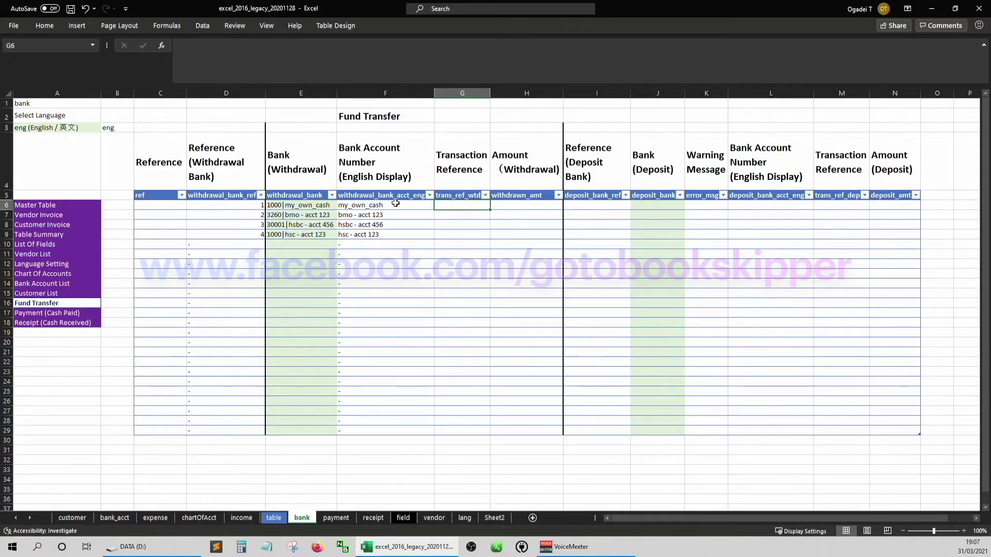
key("ctrl+shift+Down")
key("Up")
Start a new formula-based conditional formatting rule for G6 using =ISBLANK($E6).
key("Down")
key("alt+h")
key("l")
key("r")
key("alt+n")
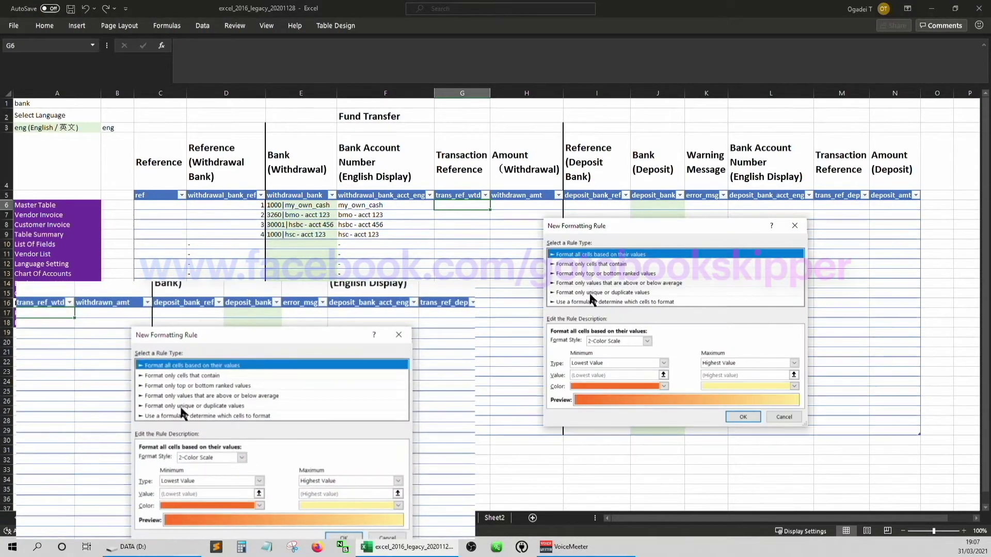
left_click(581, 301)
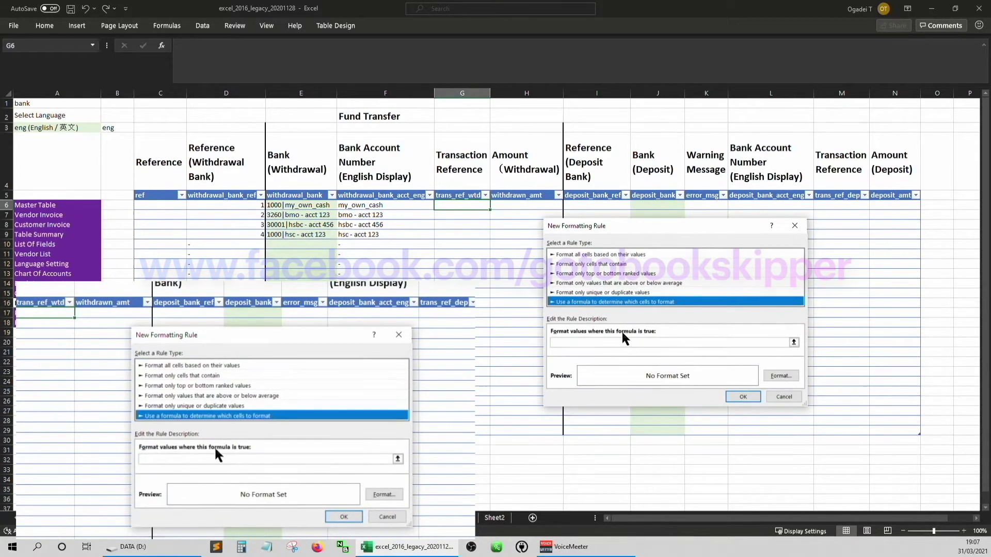
left_click(575, 343)
type("=isblank(")
left_click(321, 205)
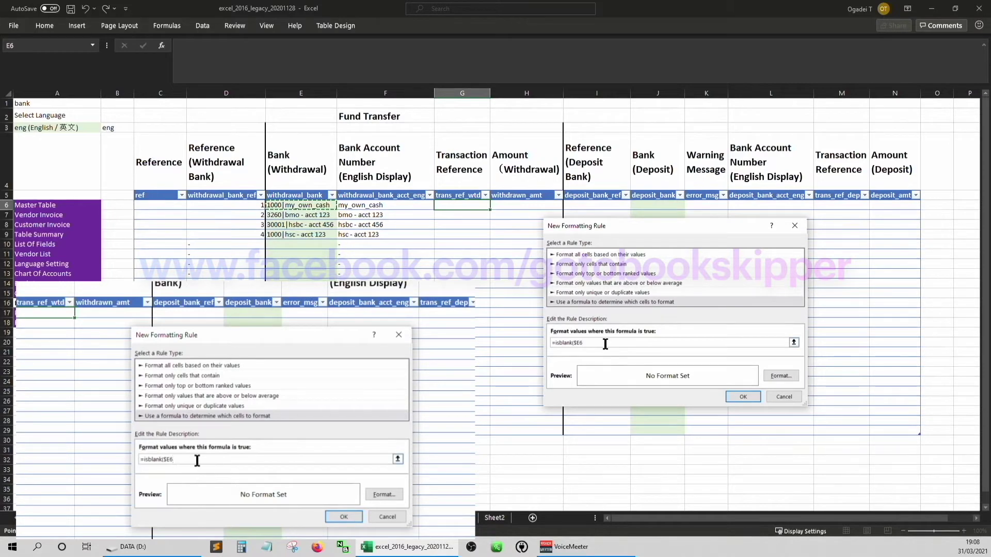
type(")")
Give the ISBLANK rule a black font colour and add it to the Rules Manager.
left_click(781, 376)
left_click(780, 376)
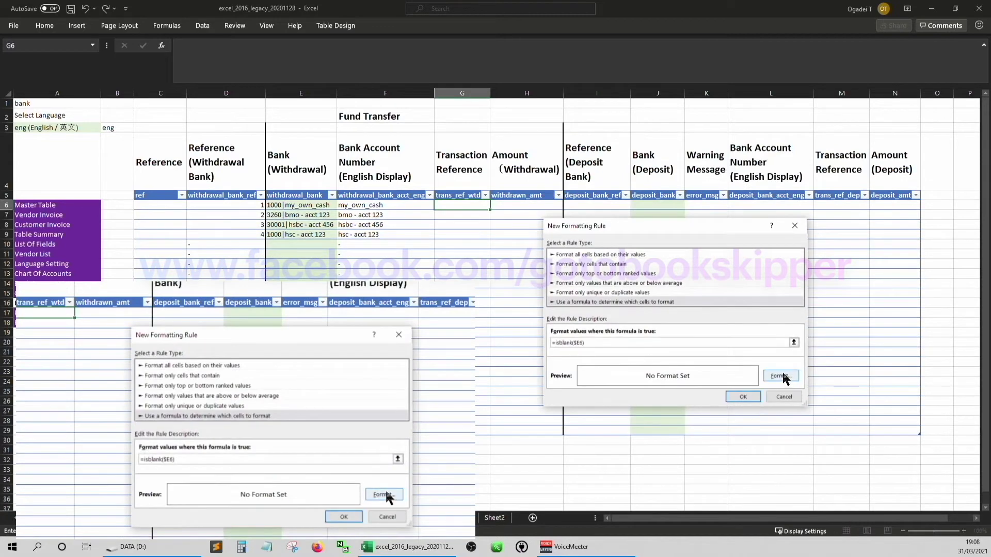
left_click(782, 374)
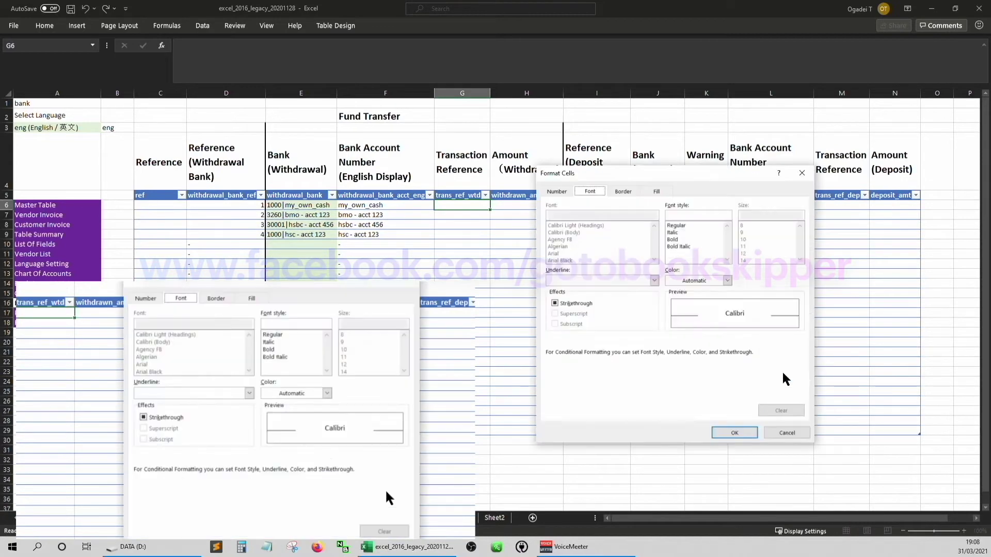
left_click(655, 192)
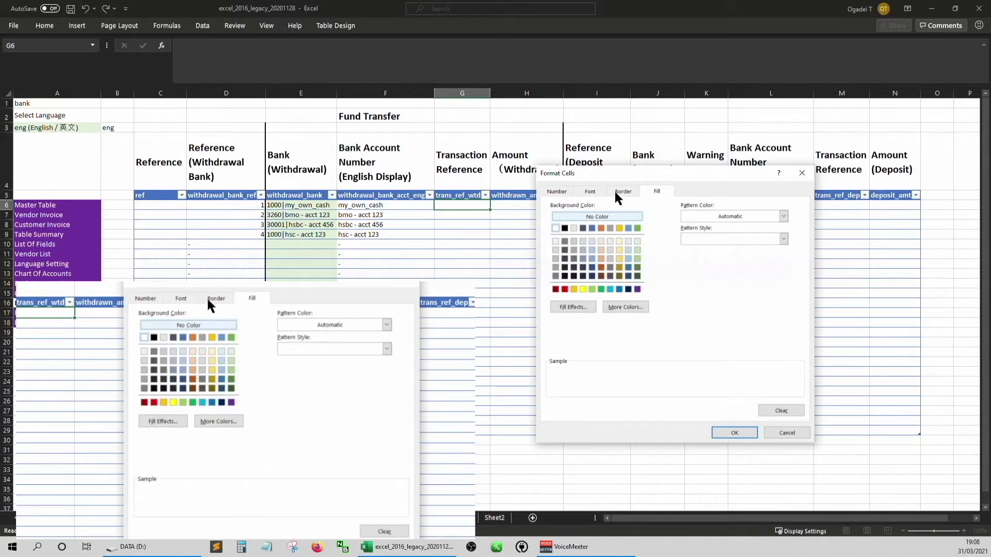
left_click(588, 193)
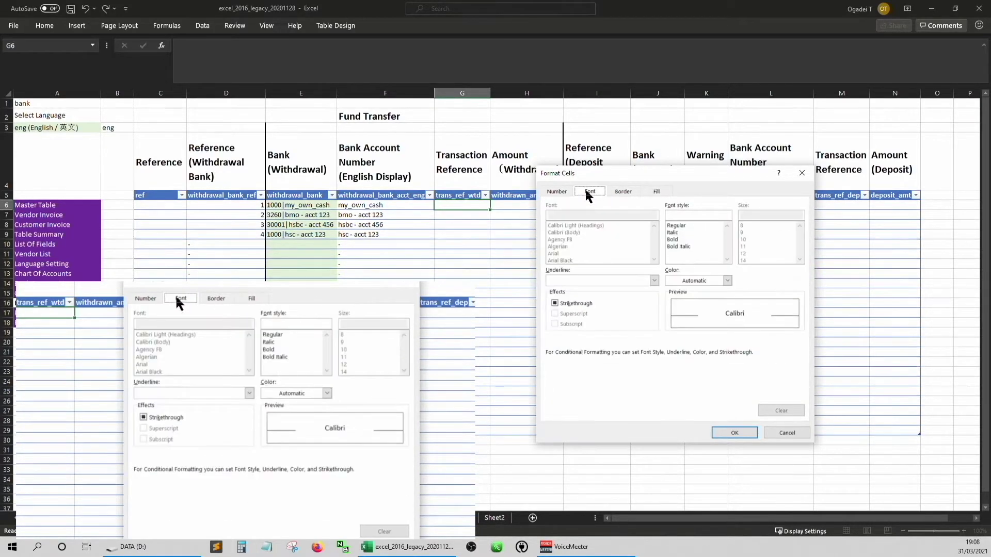
left_click(726, 280)
left_click(678, 323)
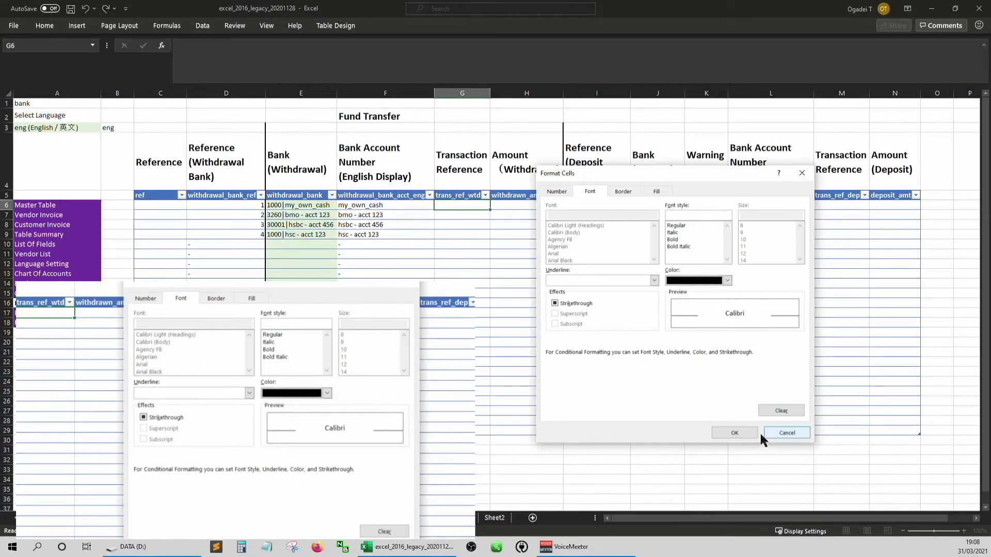
left_click(743, 433)
left_click(727, 373)
left_click(733, 311)
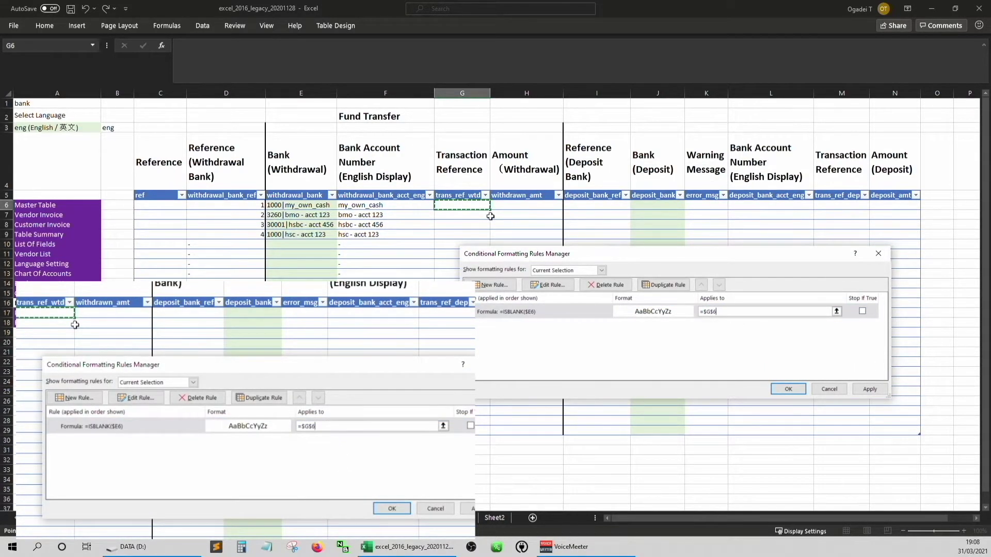
Extend the ISBLANK rule's range to =$G$6:$G$29 and apply it.
key("ctrl+shift+Down")
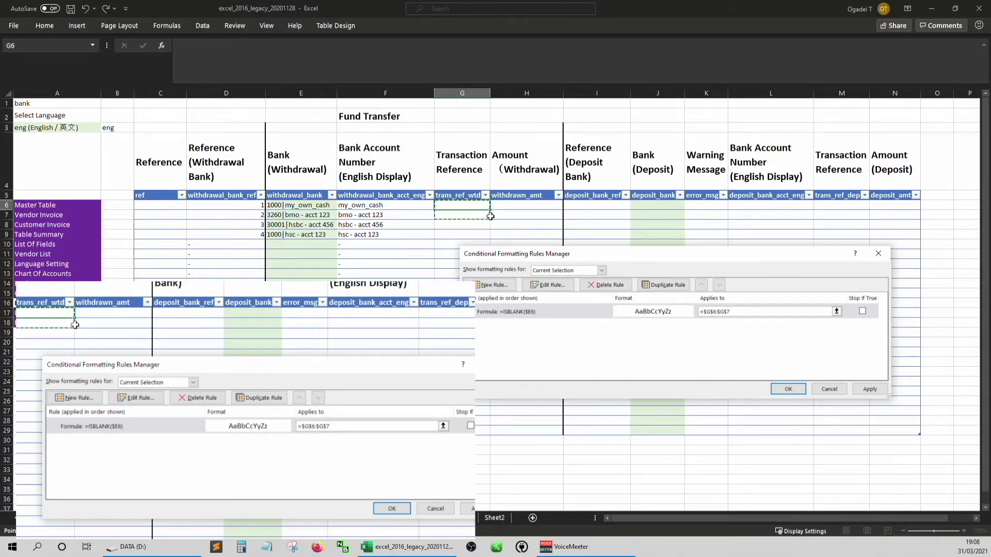
left_click(869, 388)
left_click(793, 391)
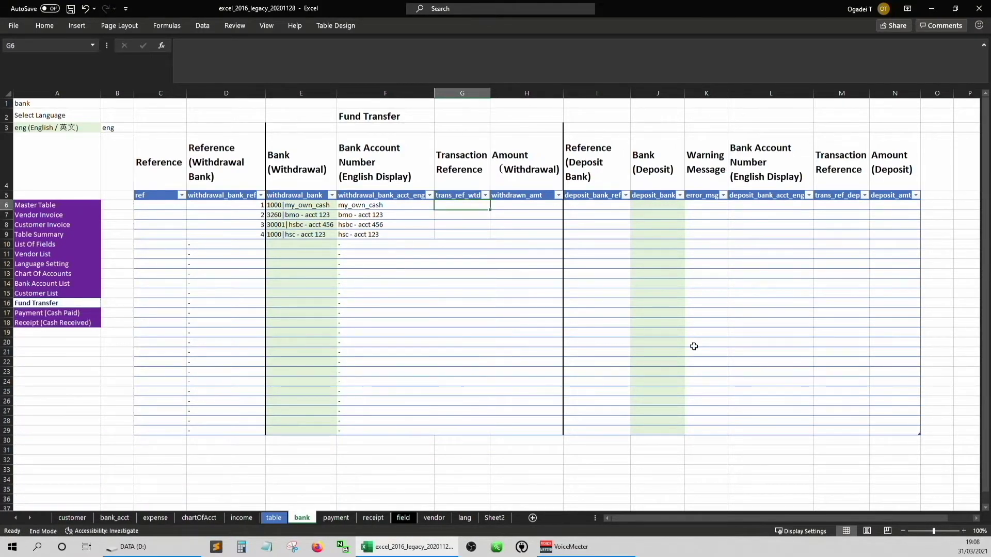
Fill G6:G29 with a light green background.
key("ctrl+shift+Down")
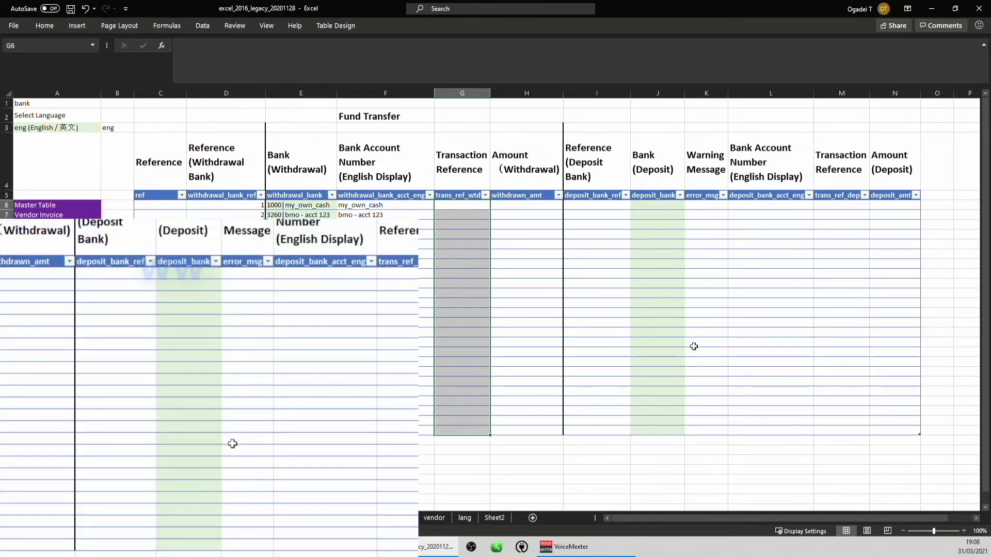
key("ctrl+1")
left_click(691, 201)
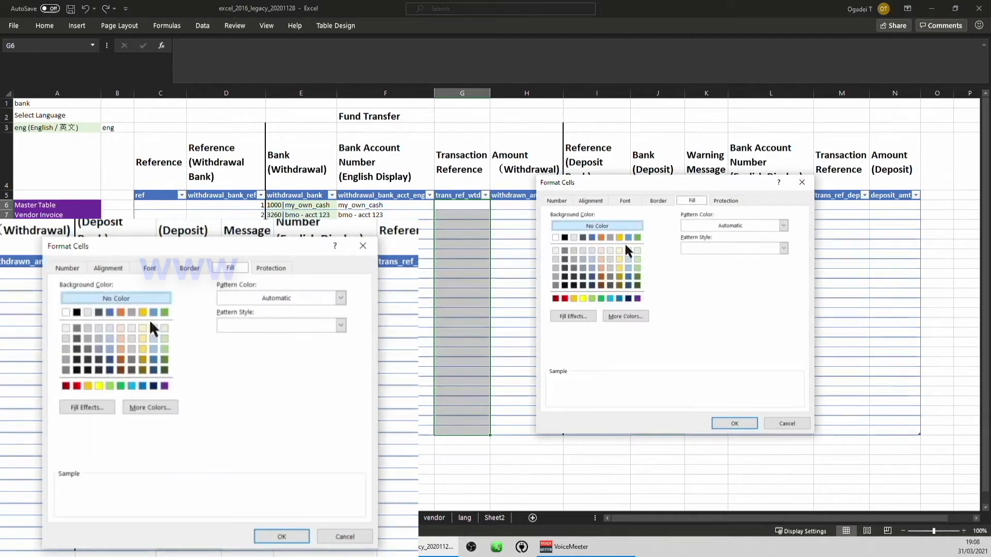
left_click(637, 250)
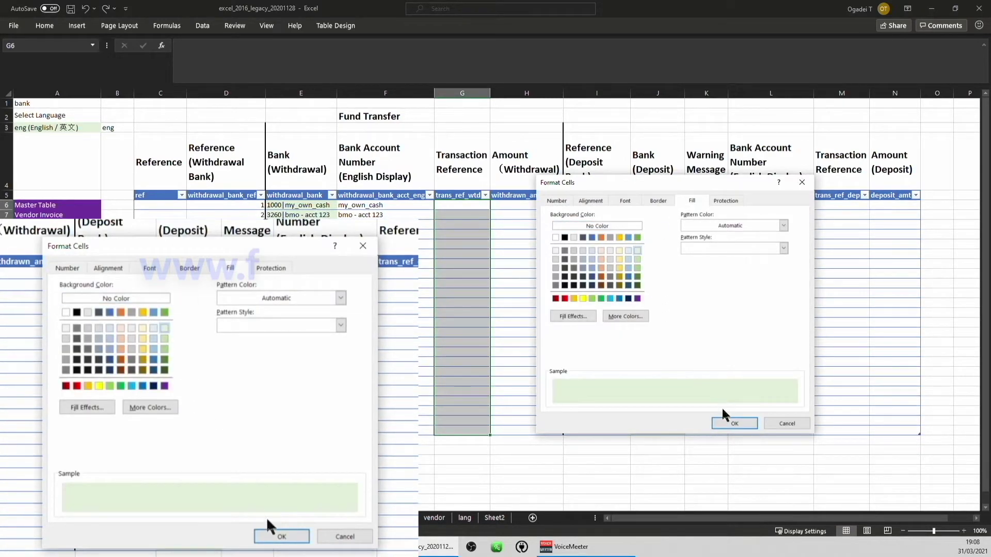
left_click(722, 421)
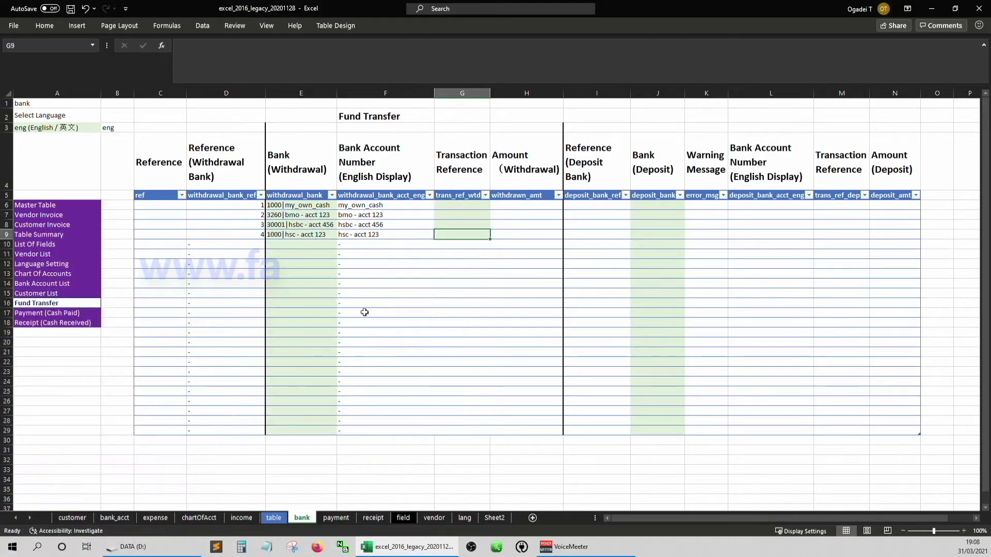
key("Down")
key("Down")
Test the bank validation and reference entries in row 11, then undo the test entries.
type("sfd")
key("Return")
key("Escape")
key("Right")
key("Left")
left_click(341, 254)
left_click(297, 269)
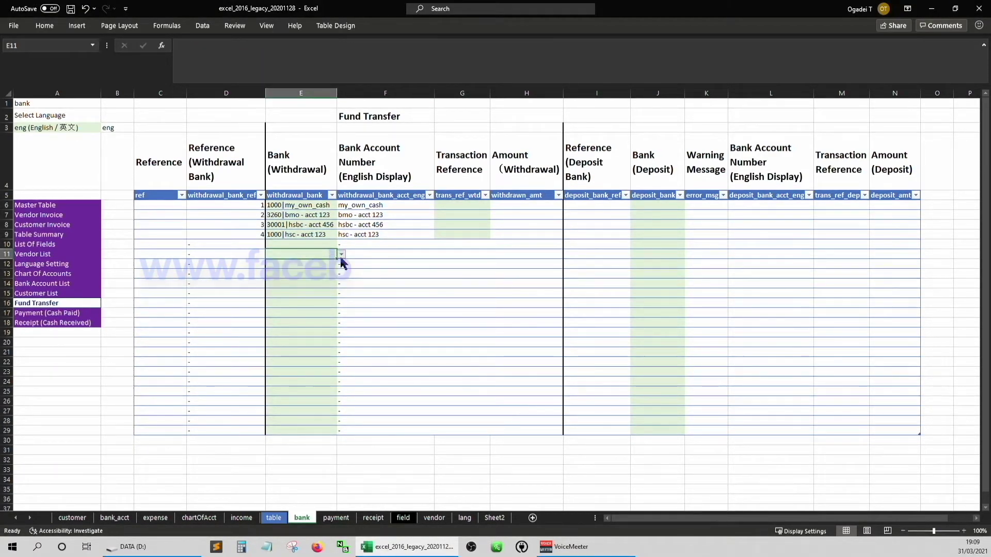
left_click(463, 252)
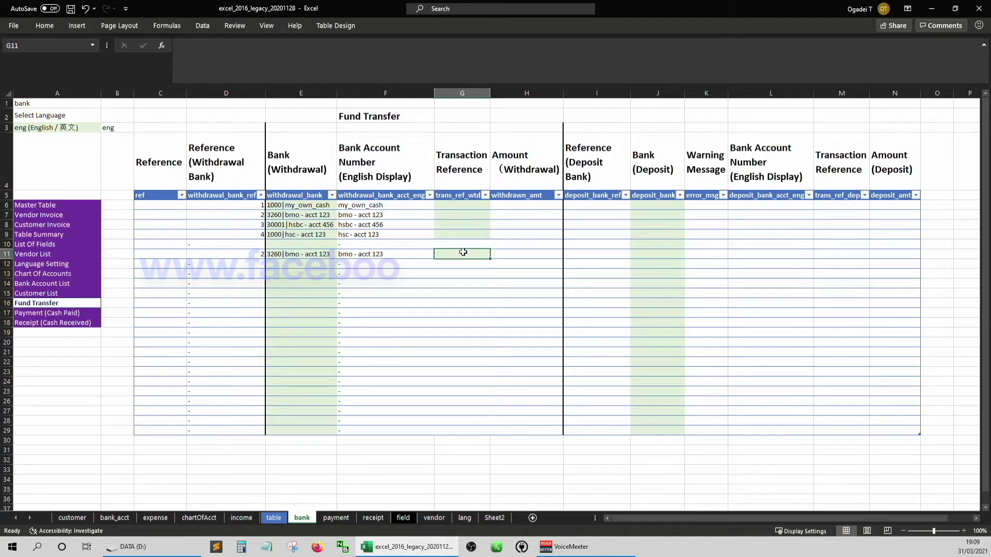
type("dfd")
key("Tab")
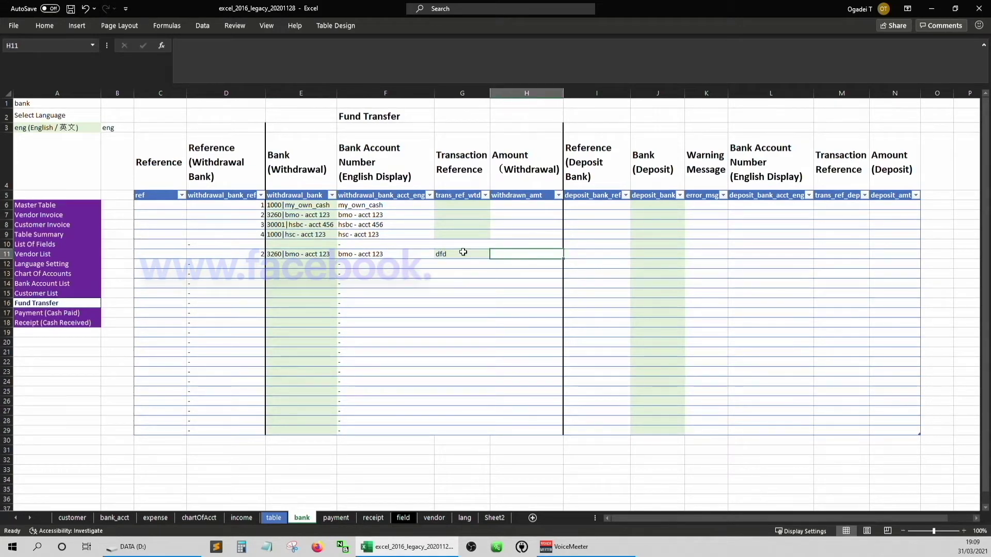
key("ctrl+z")
key("ctrl+z")
Fill the Amount (Withdrawal) column with the same light green background.
left_click(516, 189)
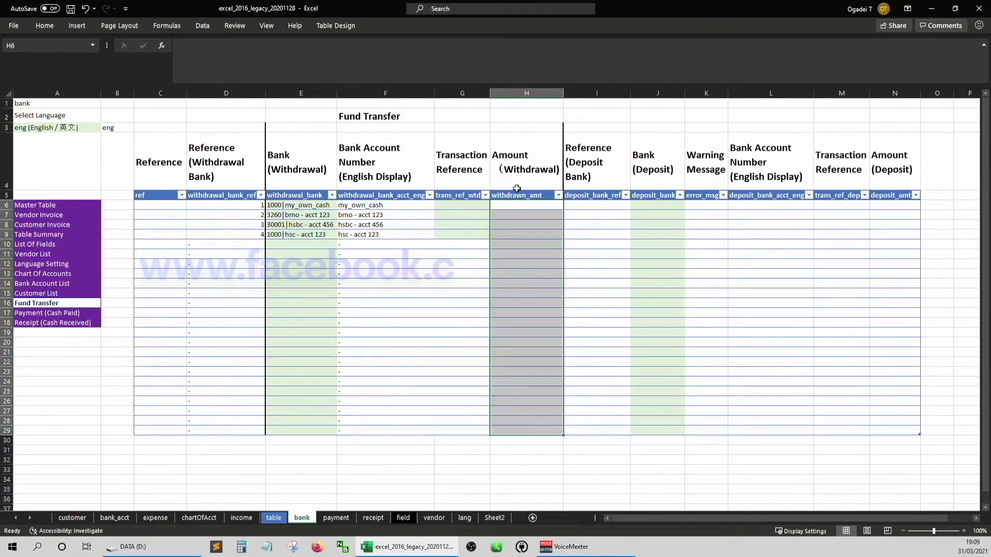
key("ctrl+1")
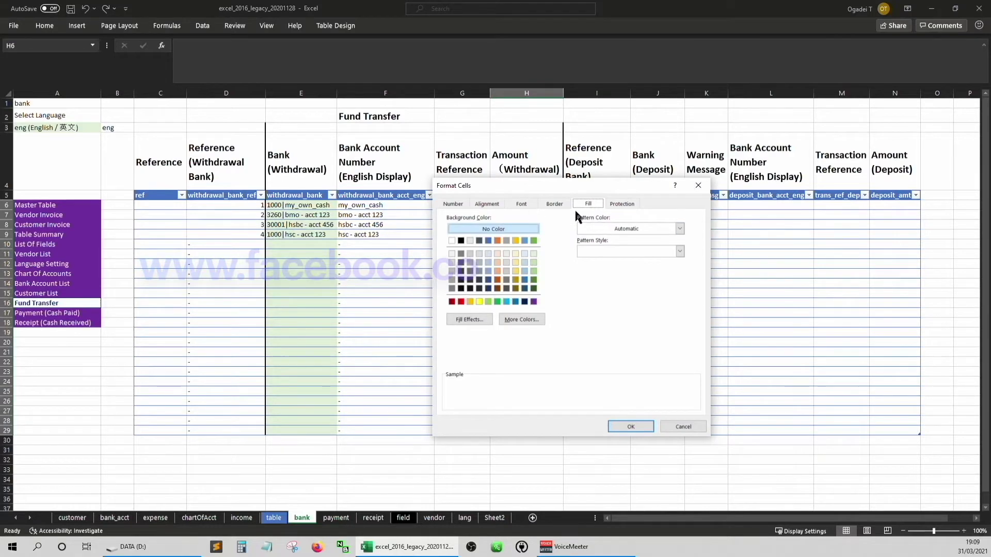
left_click(534, 254)
left_click(630, 427)
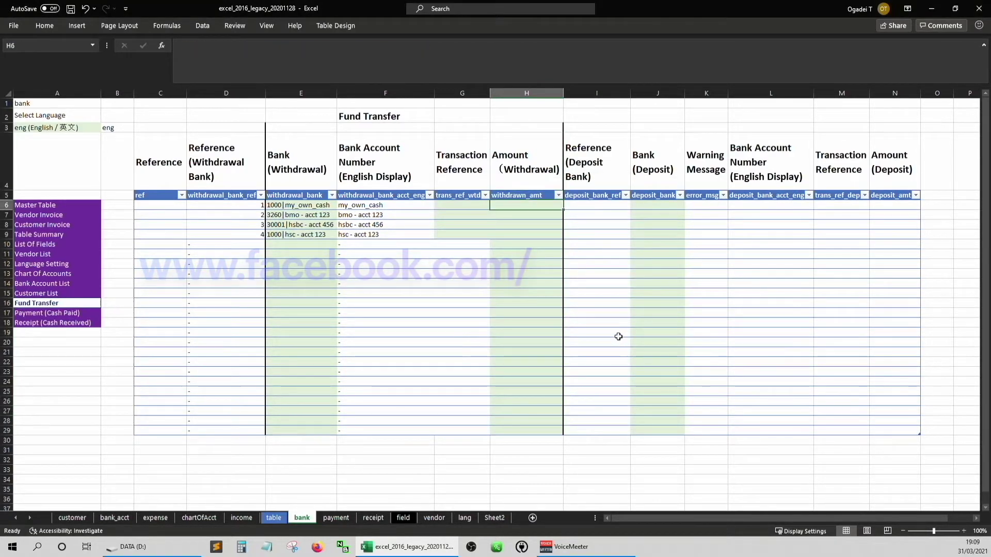
Extend the blank-bank conditional formatting rule to apply to G6:H29.
key("alt+o")
key("d")
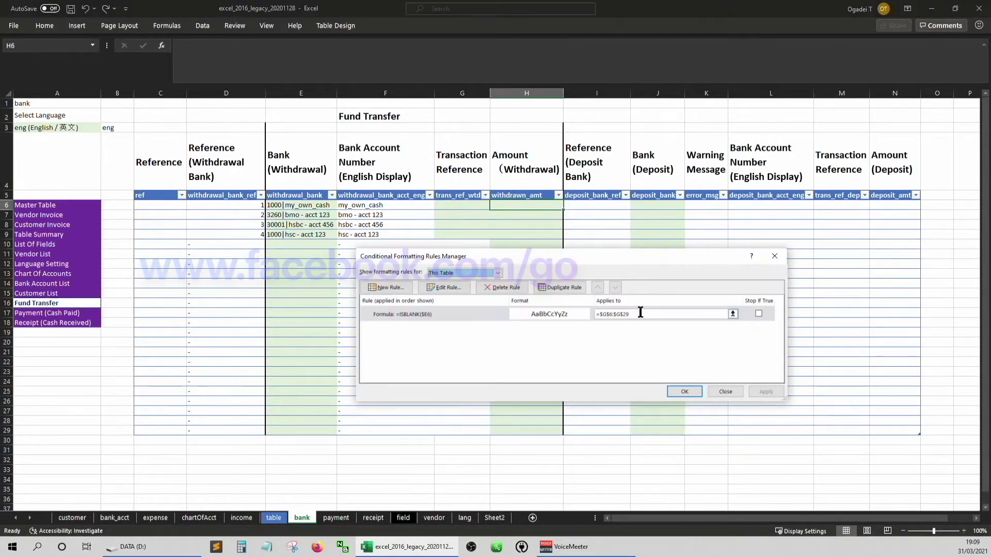
left_click(639, 313)
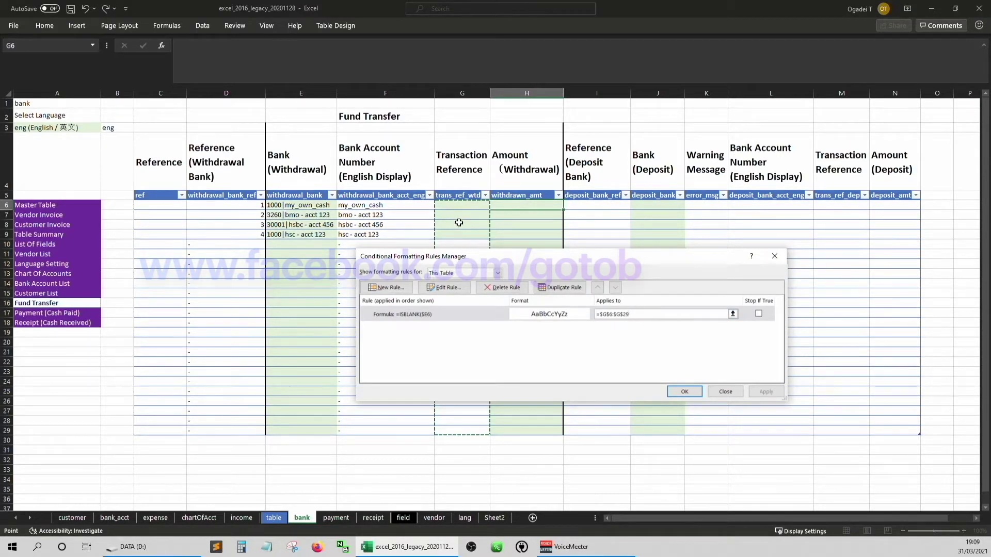
left_click(464, 207)
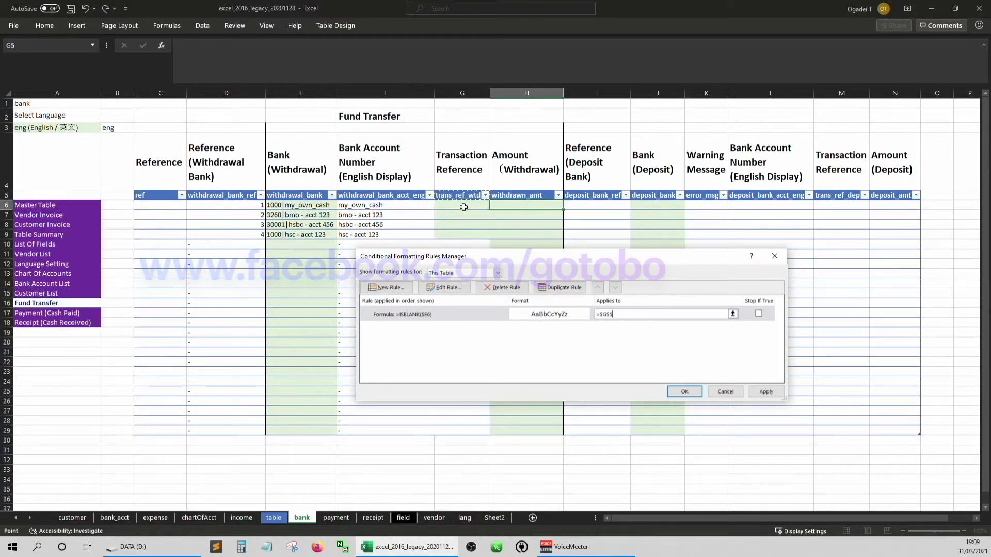
left_click_drag(464, 207, 526, 430)
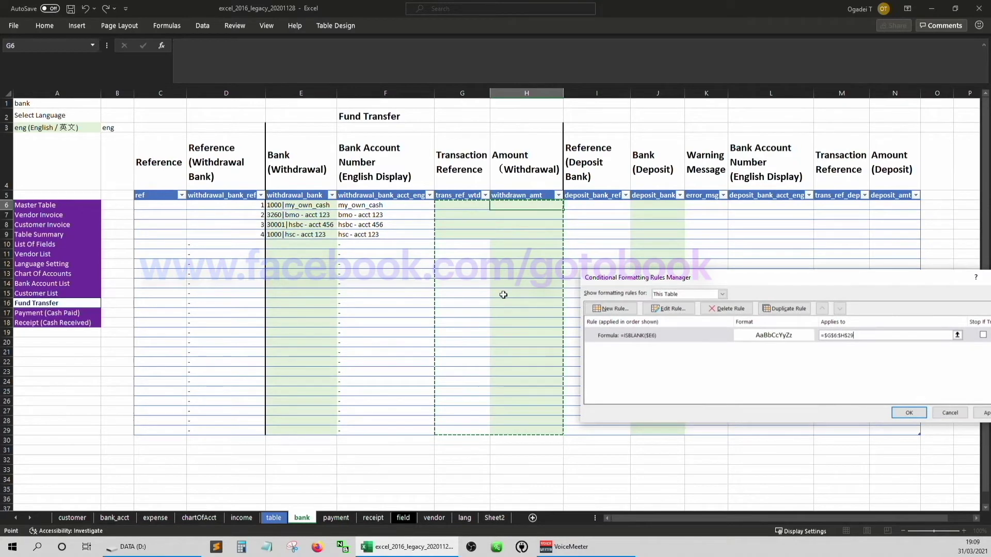
left_click_drag(745, 276, 453, 278)
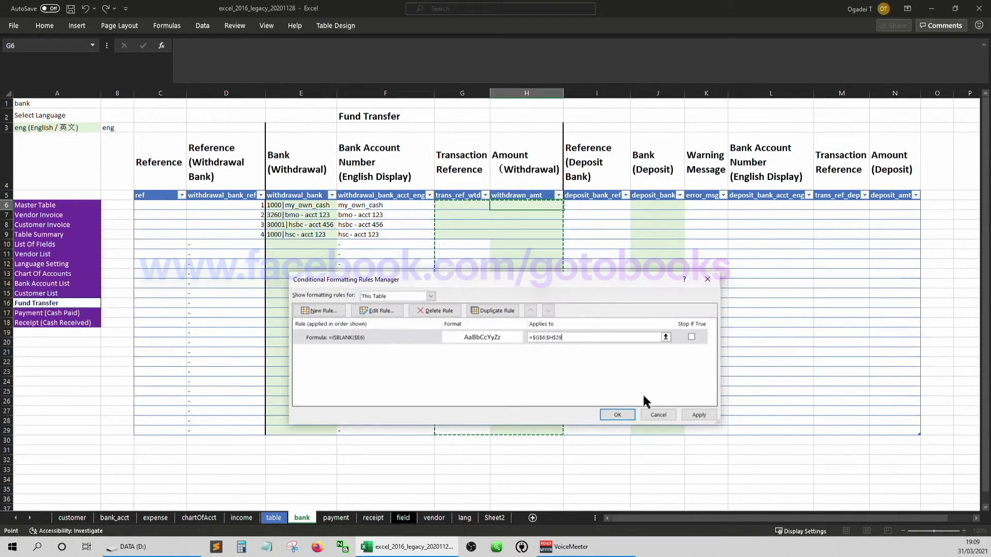
left_click(693, 412)
left_click(621, 416)
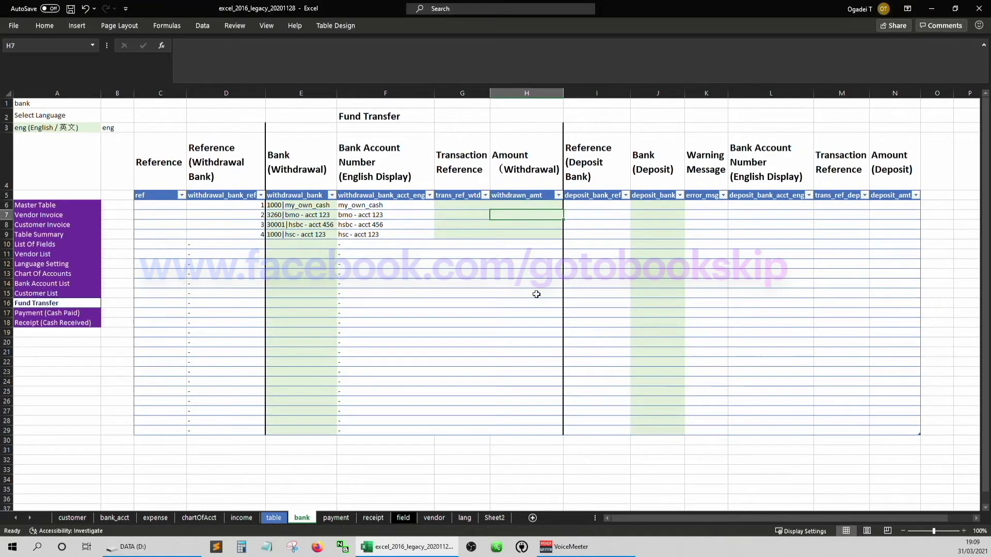
Give column I from I3 to I29 a thick left border.
key("Right")
key("Down")
key("Down")
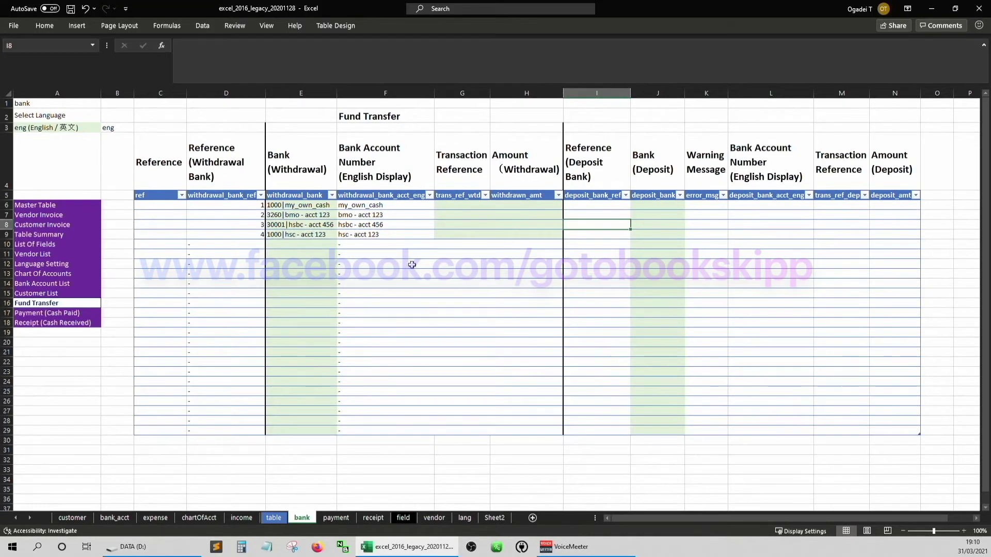
key("Left")
key("Left")
key("Left")
left_click(571, 126)
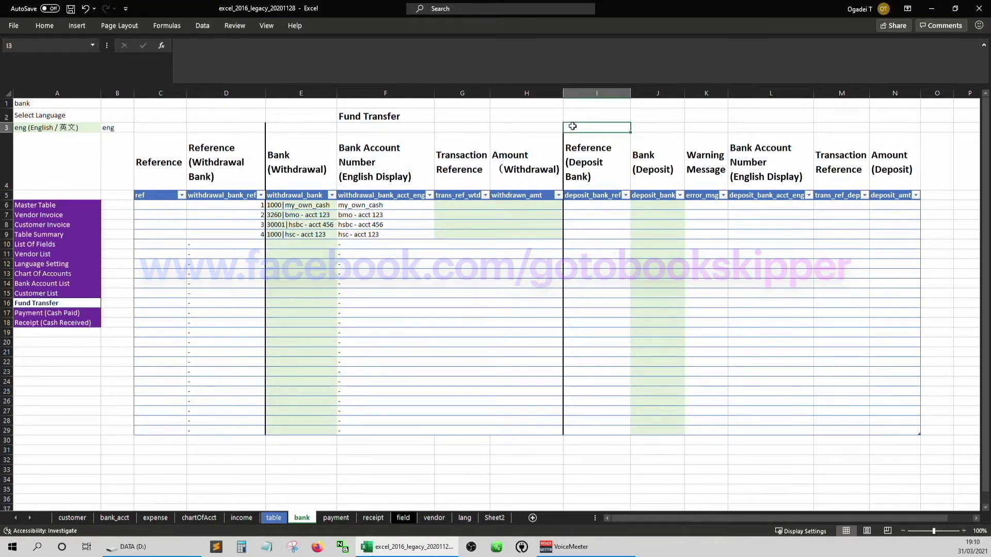
key("ctrl+shift+Down")
key("ctrl+shift+Down")
key("ctrl+shift+Down")
key("ctrl+1")
left_click(488, 226)
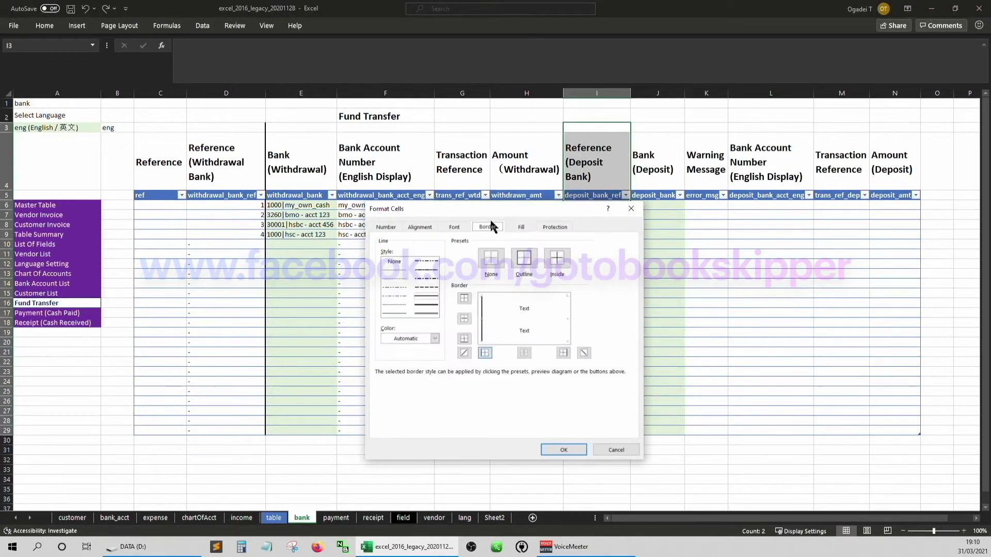
key("Down")
key("Down")
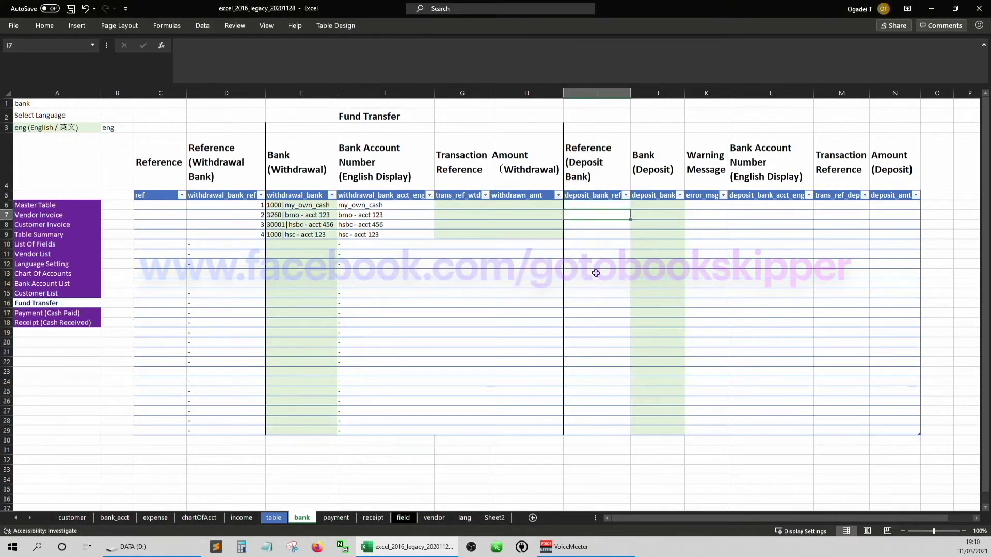
key("Up")
key("Right")
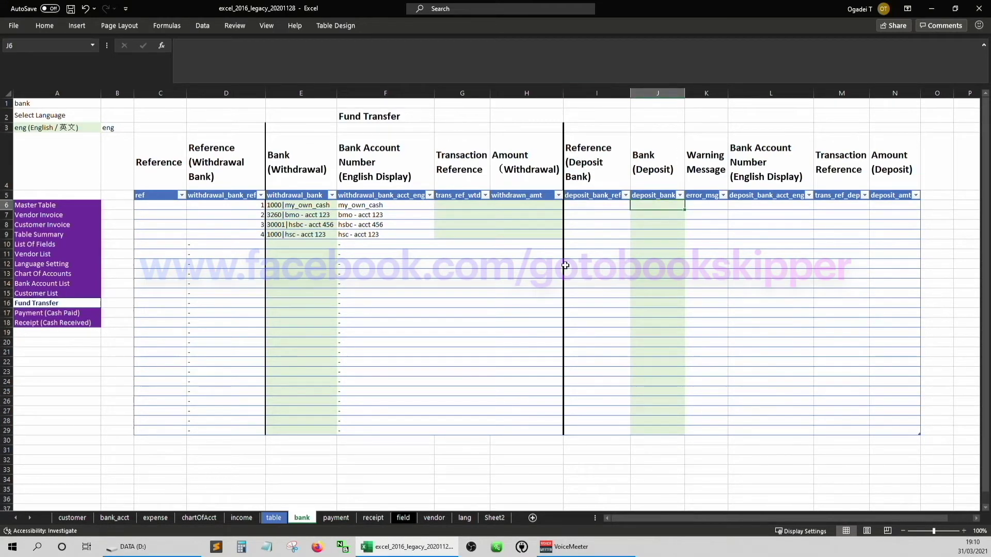
key("Left")
key("Left")
key("Left")
key("Left")
key("Left")
key("Right")
key("Right")
key("Right")
key("Right")
key("Right")
Add List data validation to J6 with select_deposit_bank as the source.
key("alt+a")
key("v")
key("v")
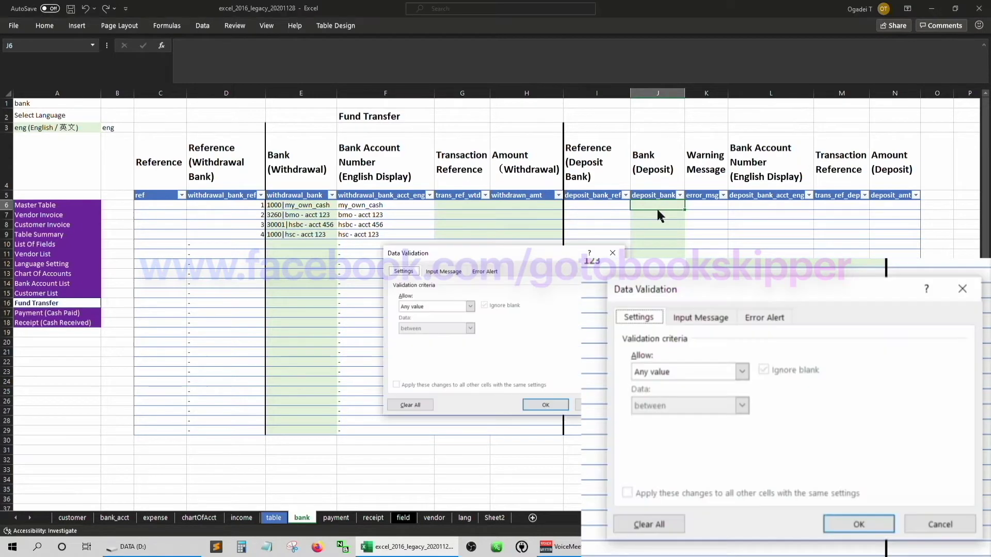
left_click(419, 305)
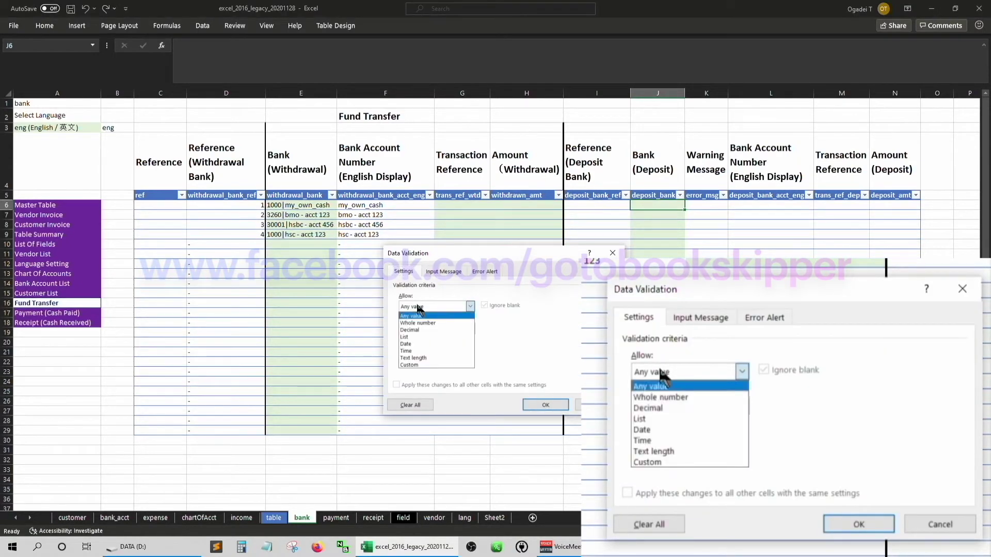
left_click(415, 338)
left_click(425, 349)
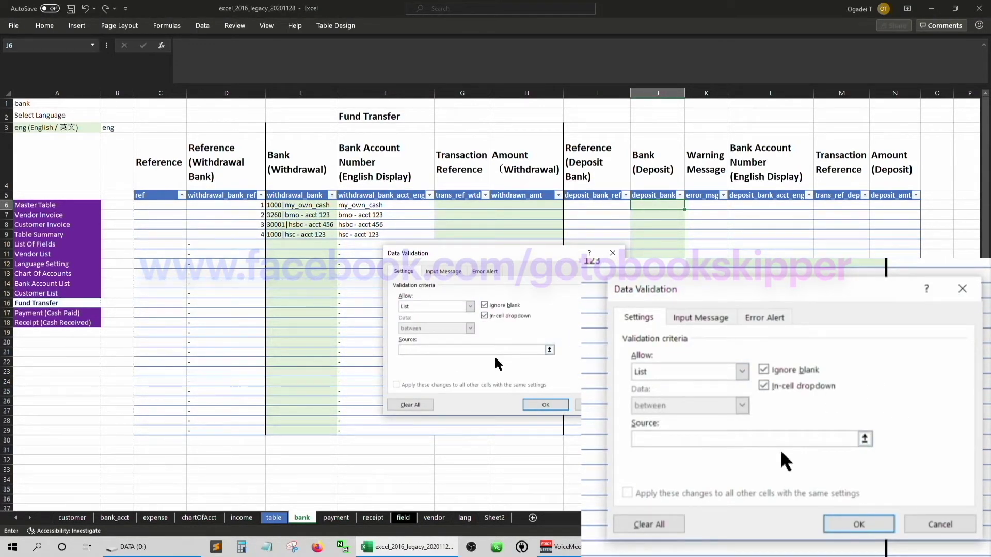
key("F3")
left_click(463, 358)
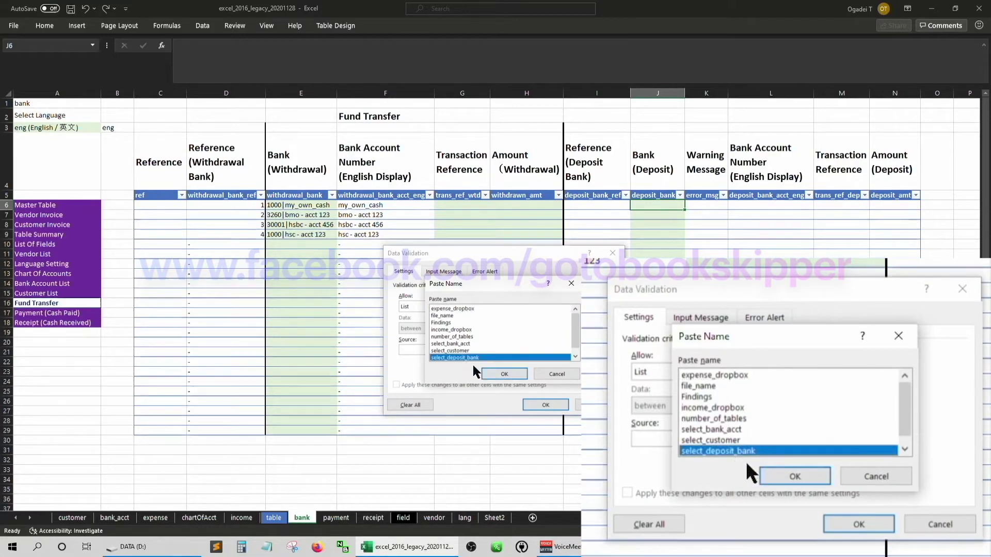
left_click(490, 374)
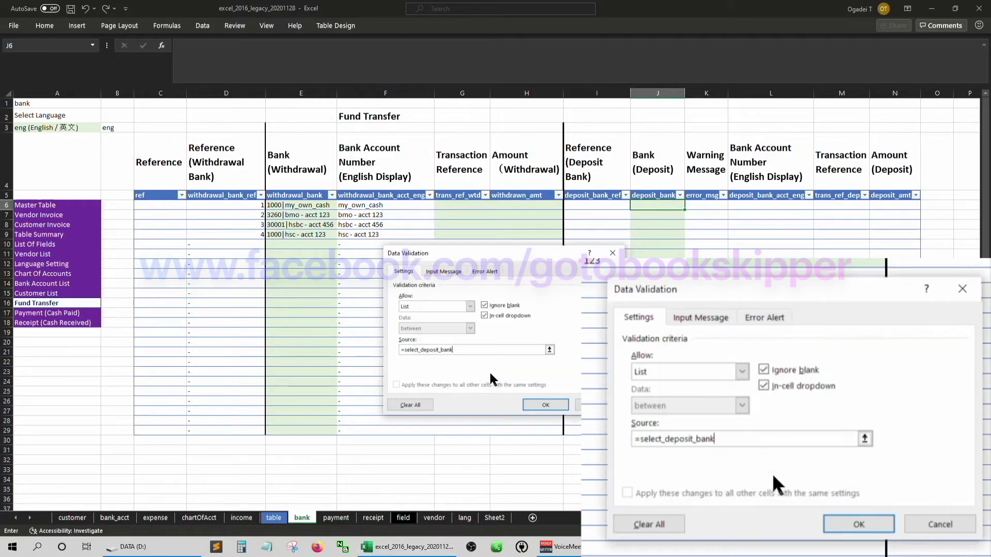
left_click(542, 405)
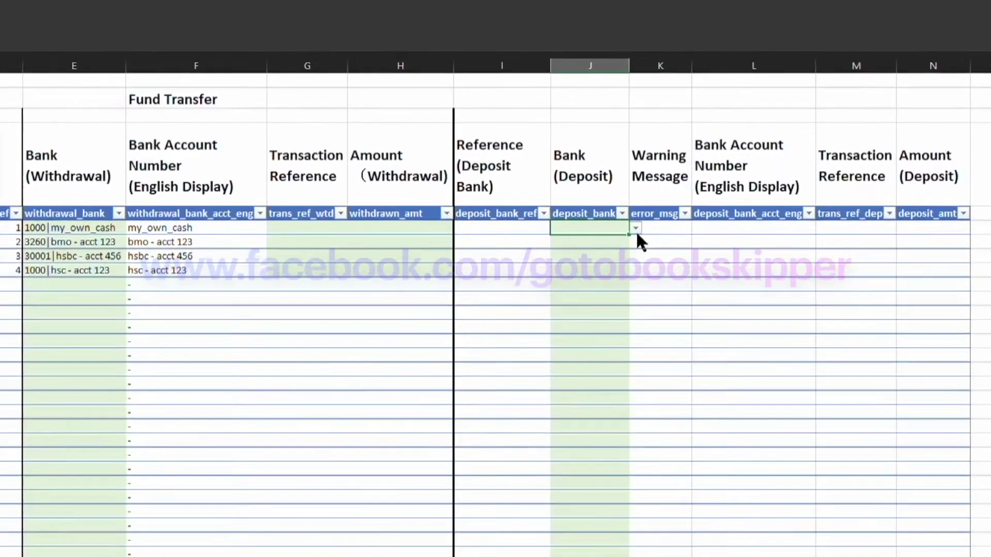
Test J6's bank dropdown, leave it empty, and copy J6.
left_click(687, 206)
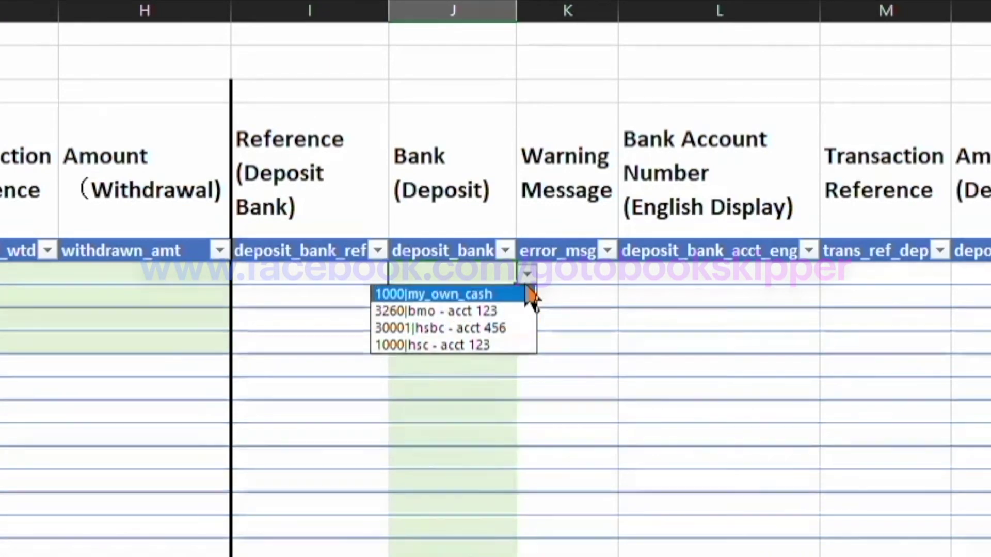
left_click(525, 282)
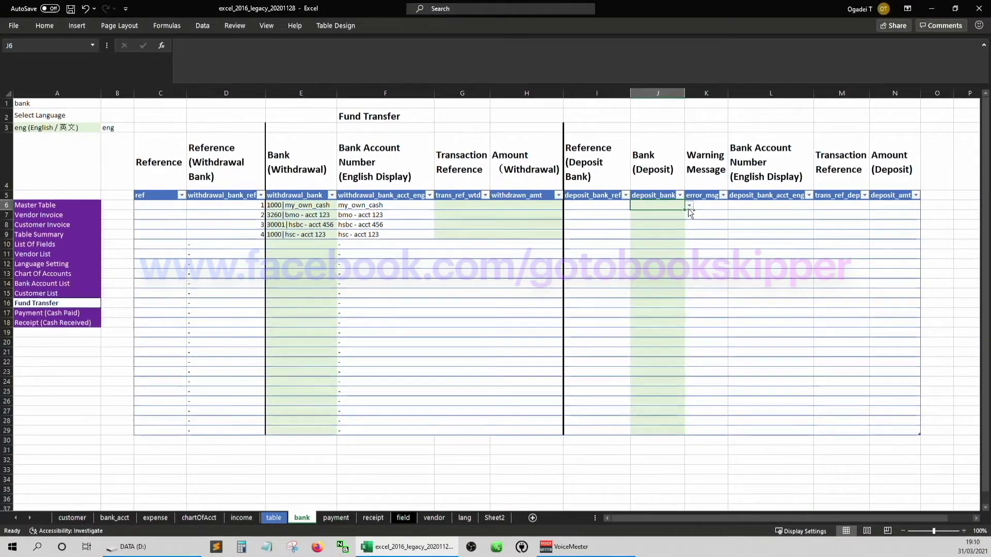
key("ctrl+c")
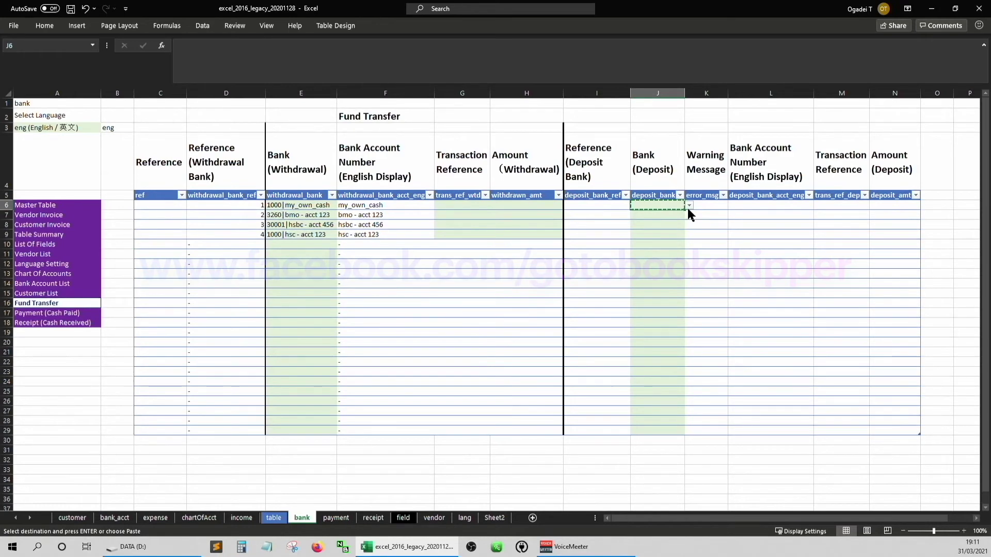
Select the data cells of the Bank (Deposit) column.
key("ctrl+space")
Paste only the validation rule onto column J and check the J9 and J7 dropdowns.
right_click(642, 215)
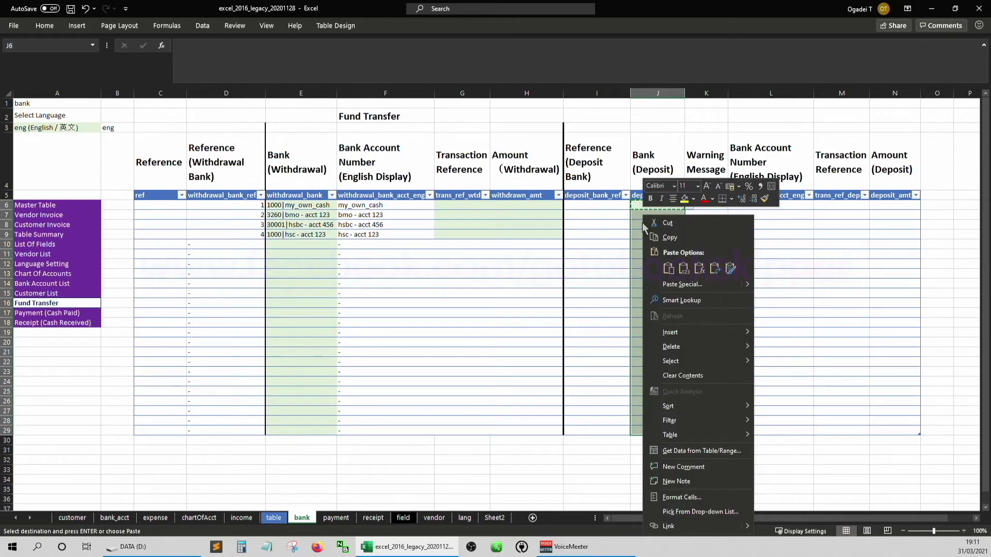
left_click(707, 289)
left_click(496, 217)
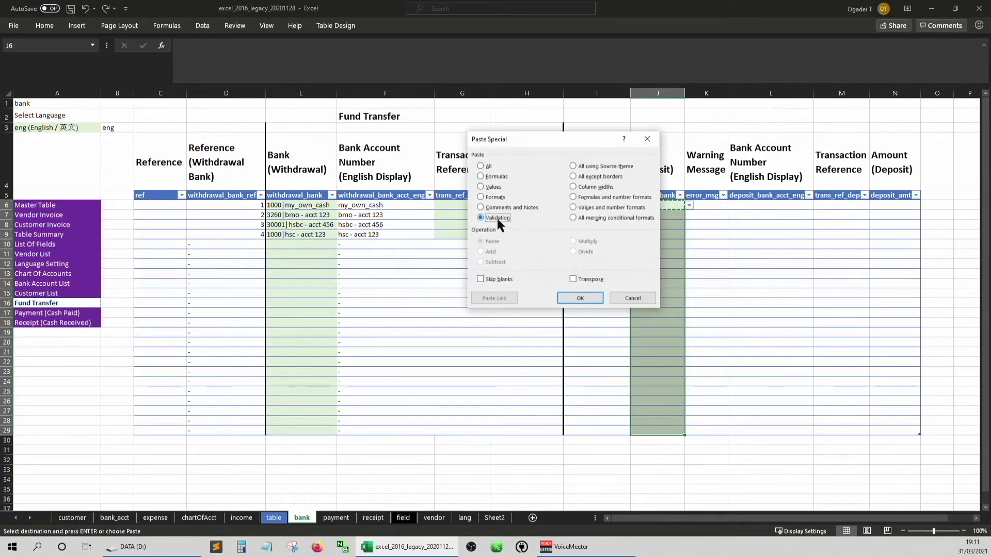
left_click(598, 301)
key("Down")
left_click(634, 233)
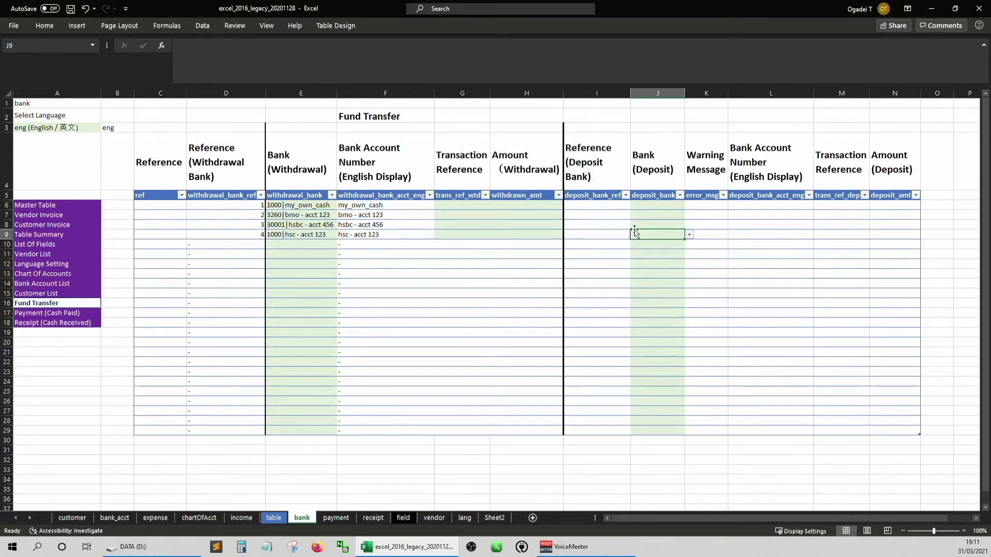
left_click(688, 235)
key("Escape")
key("Up")
key("Up")
left_click(688, 215)
key("Escape")
key("Up")
Set J6–J9 to 1000|hsc - acct 123, 30001|hsbc - acct 456, 3260|bmo - acct 123, 1000|my_own_cash.
left_click(689, 205)
key("Down")
key("Down")
key("Down")
key("Return")
left_click(689, 215)
key("Down")
key("Down")
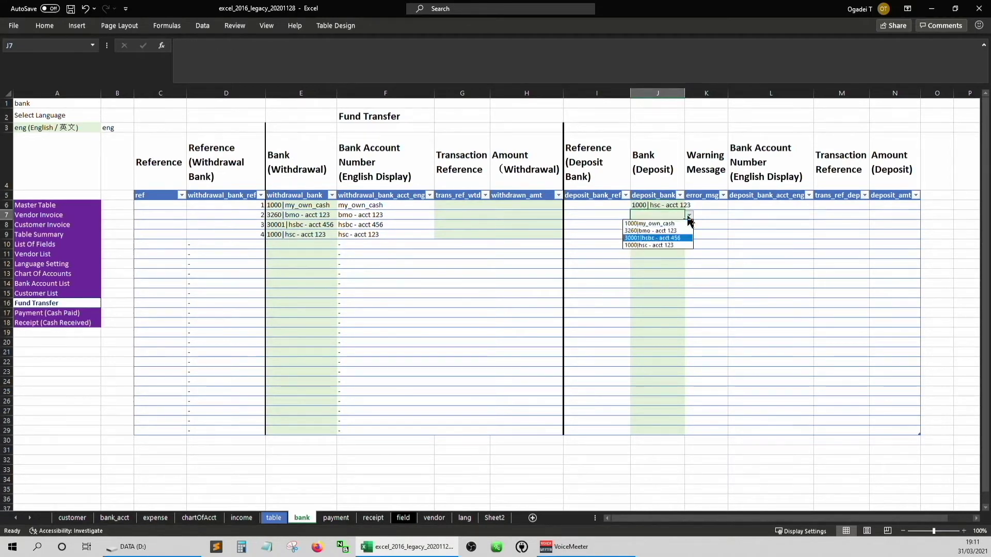
key("Return")
left_click(689, 225)
key("Down")
key("Return")
key("Down")
left_click(688, 235)
key("Down")
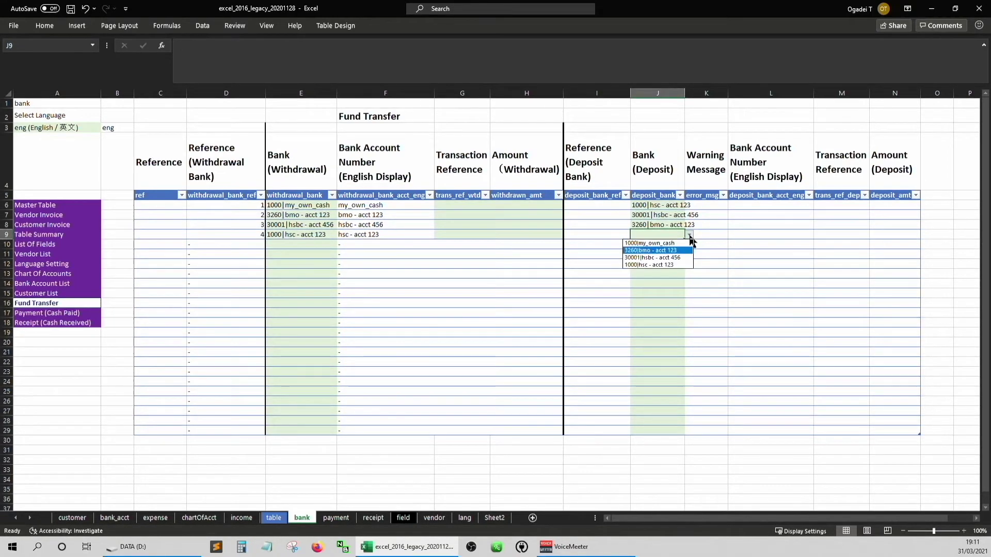
key("Right")
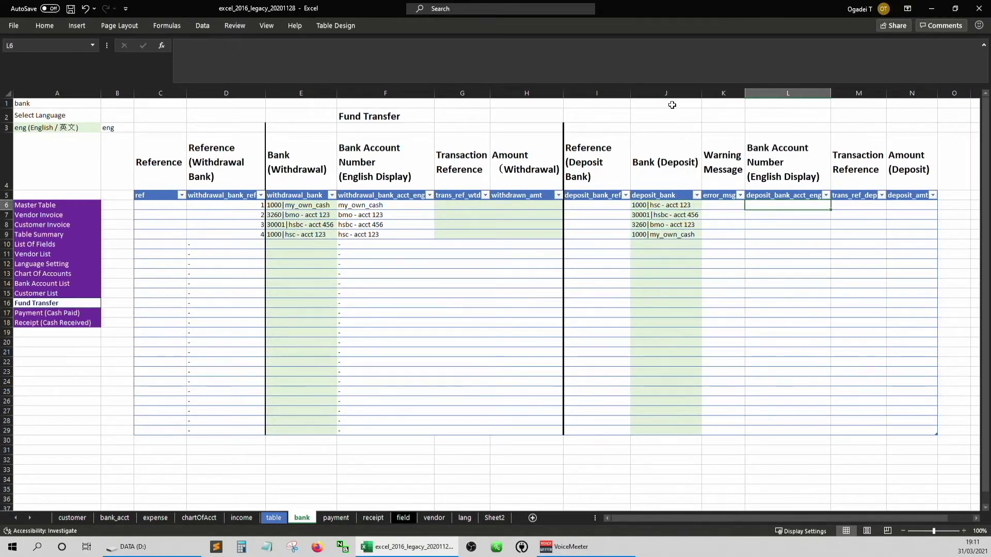
left_click(386, 207)
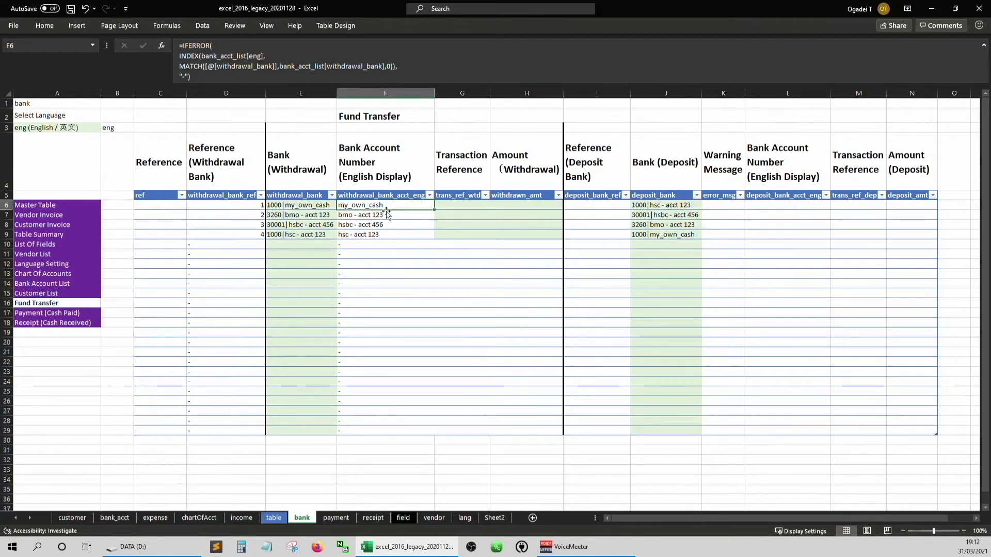
Copy F6's account lookup into L6 and change its lookup value to [@[deposit_bank]].
key("ctrl+c")
key("Right")
key("Right")
key("Right")
key("Right")
key("Right")
key("Right")
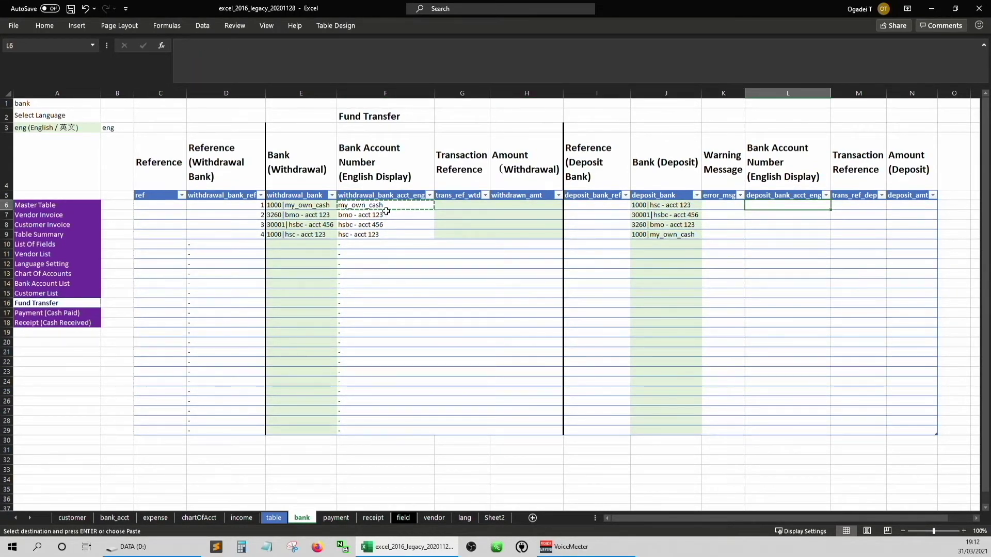
key("ctrl+v")
left_click(224, 66)
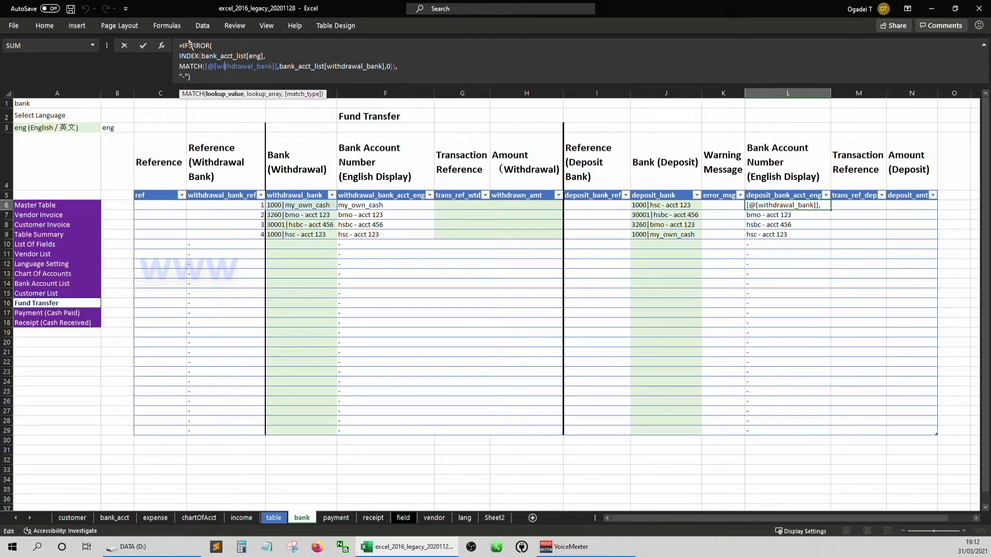
key("Right")
key("Right")
key("Right")
key("Right")
key("Right")
key("Right")
key("Delete")
key("Delete")
key("BackSpace")
key("BackSpace")
key("BackSpace")
key("BackSpace")
key("BackSpace")
key("BackSpace")
key("BackSpace")
key("BackSpace")
type("depo")
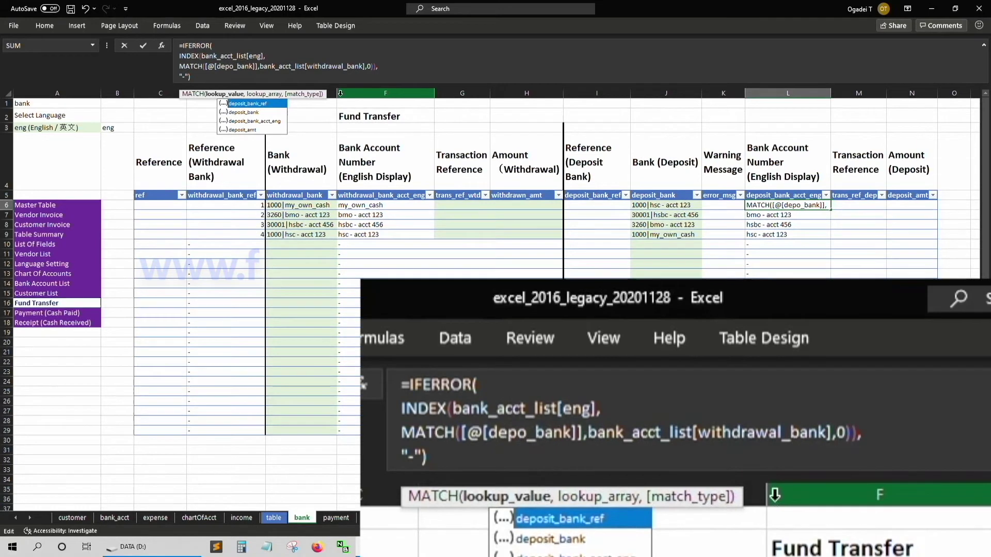
type("sit")
key("Right")
key("Right")
key("Right")
key("Right")
key("Right")
key("Right")
key("Right")
key("Right")
key("Right")
key("Right")
key("Right")
key("Right")
key("Right")
key("Right")
key("Right")
key("Right")
key("Right")
key("Right")
key("Right")
key("Right")
key("Right")
key("Right")
key("Right")
key("Right")
key("Right")
key("Right")
key("Right")
key("Right")
key("Right")
key("Right")
key("Right")
Point the MATCH lookup column to bank_acct_list[deposit_bank] so deposit account names appear.
key("Delete")
key("Delete")
key("BackSpace")
key("BackSpace")
key("BackSpace")
key("BackSpace")
key("BackSpace")
key("BackSpace")
key("BackSpace")
key("BackSpace")
type("de")
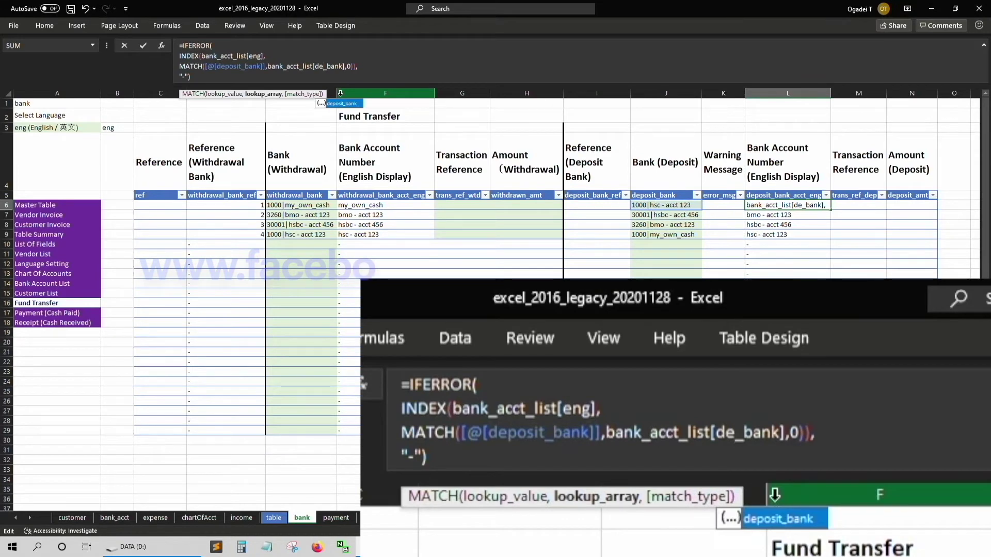
key("Tab")
key("Return")
key("Left")
key("Right")
key("Up")
key("Left")
key("Left")
key("Left")
key("Left")
left_click(237, 208)
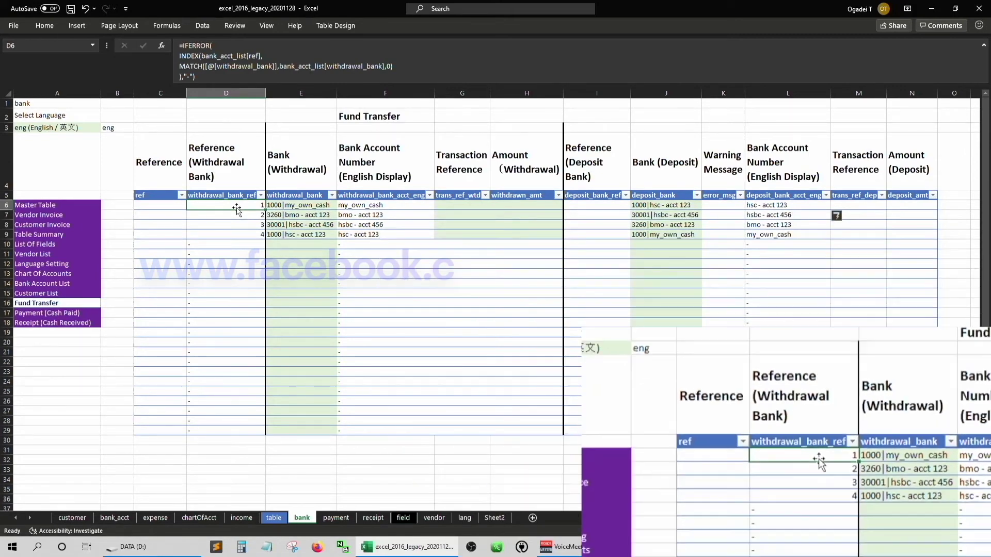
Paste D6's IFERROR reference formula into I6 as formulas only, giving references 1–4.
key("ctrl+c")
key("Right")
key("Right")
key("Right")
key("Right")
key("Right")
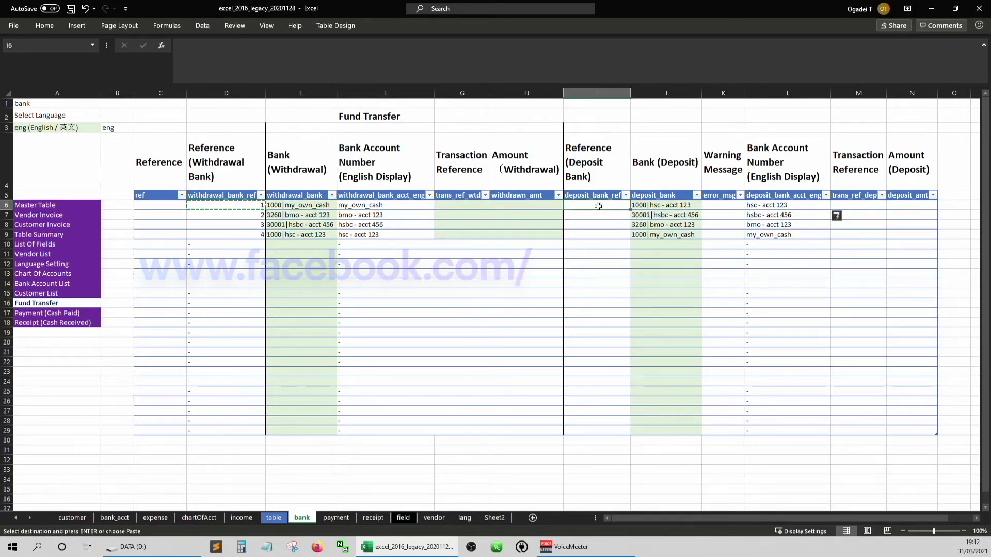
right_click(588, 203)
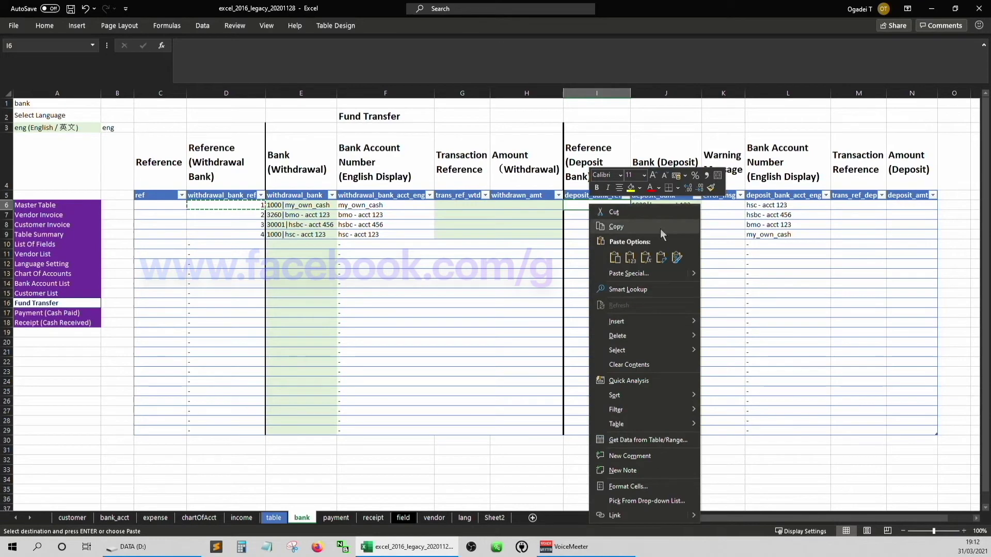
left_click(645, 276)
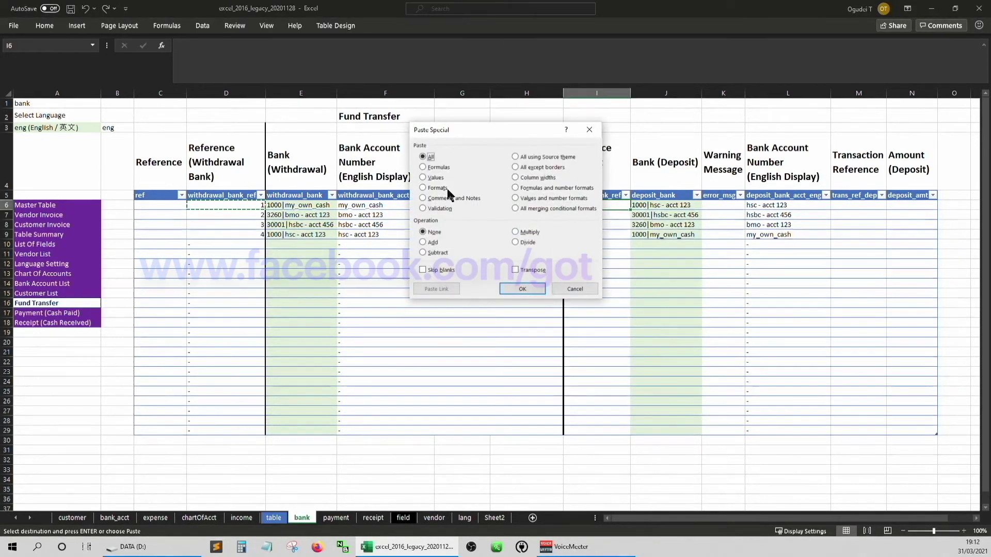
left_click(436, 167)
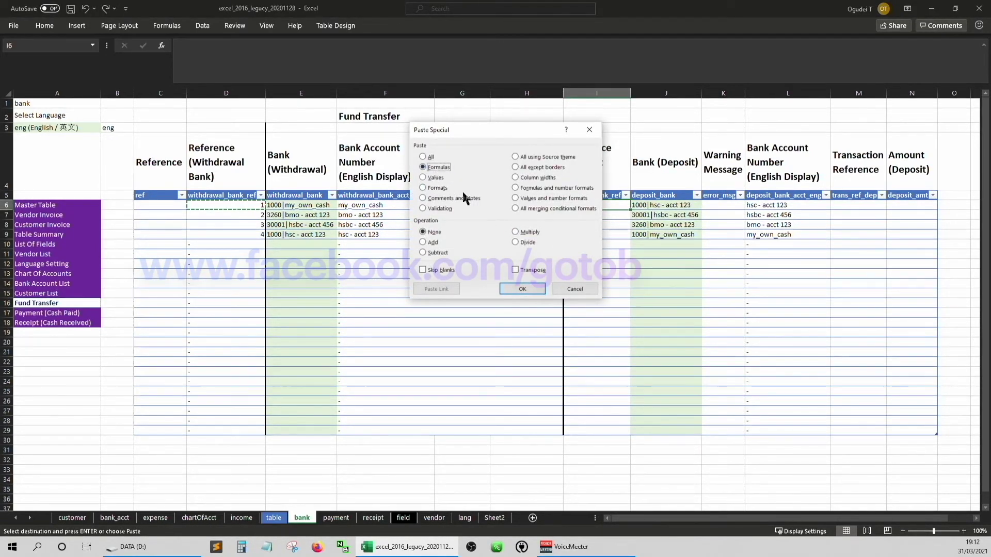
left_click(522, 289)
key("Down")
key("Down")
key("Escape")
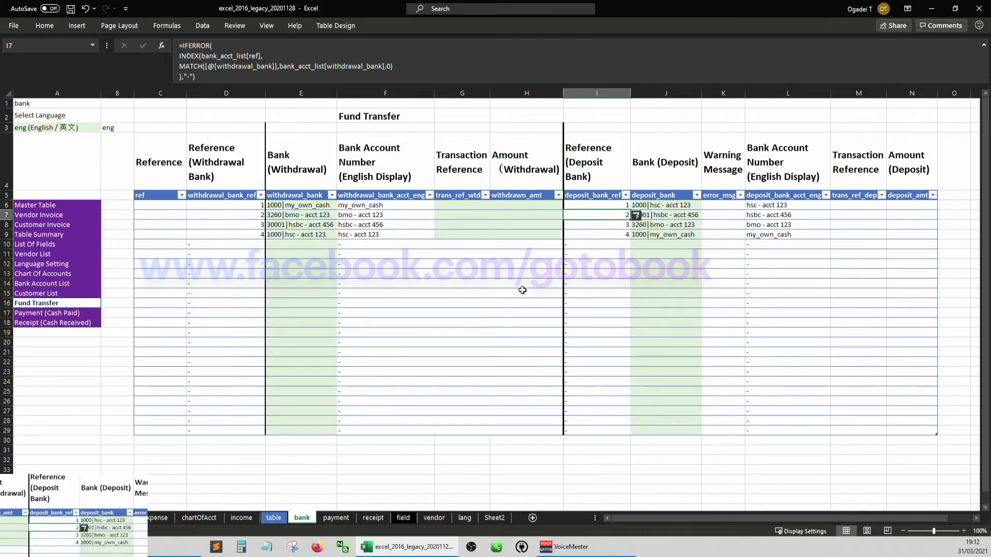
key("Up")
key("Up")
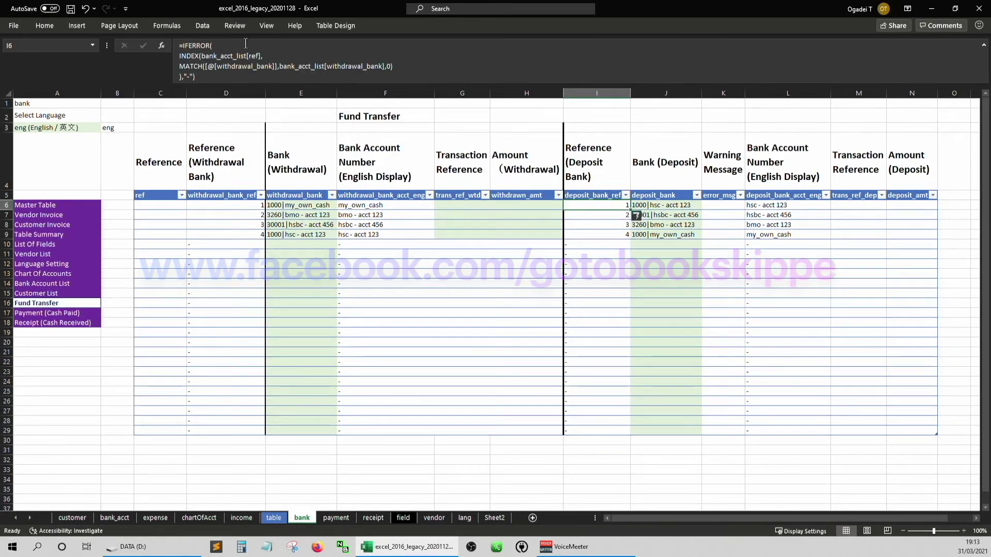
left_click(235, 66)
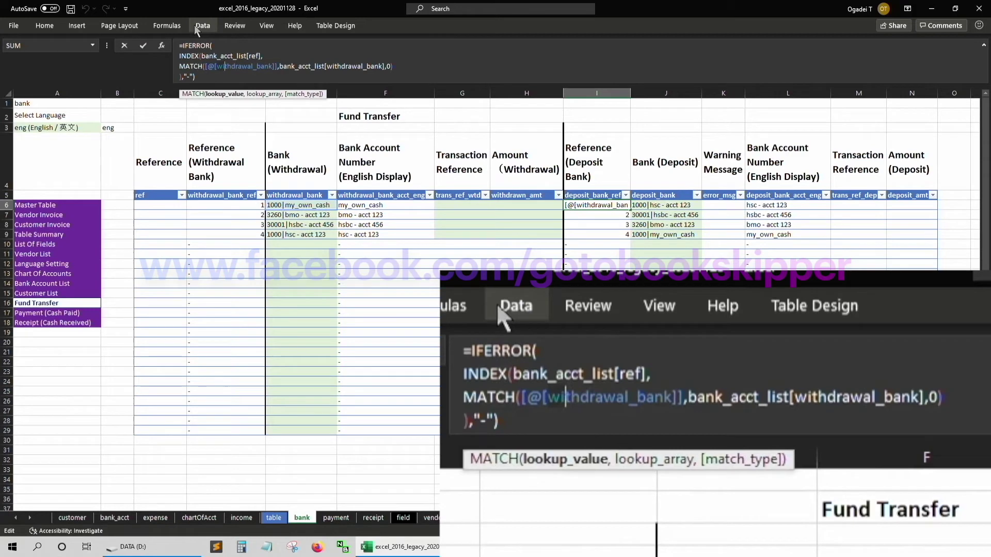
type("depo")
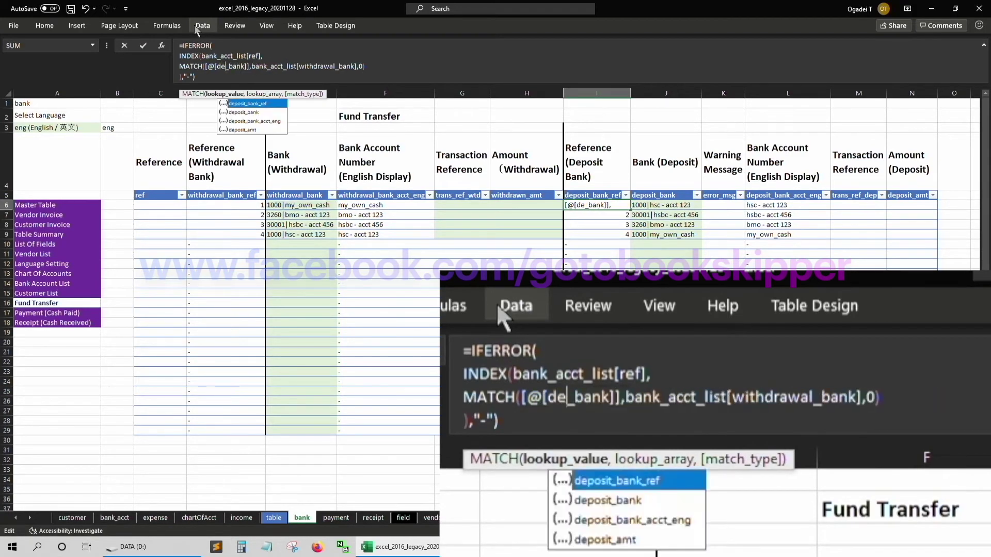
key("Down")
key("Tab")
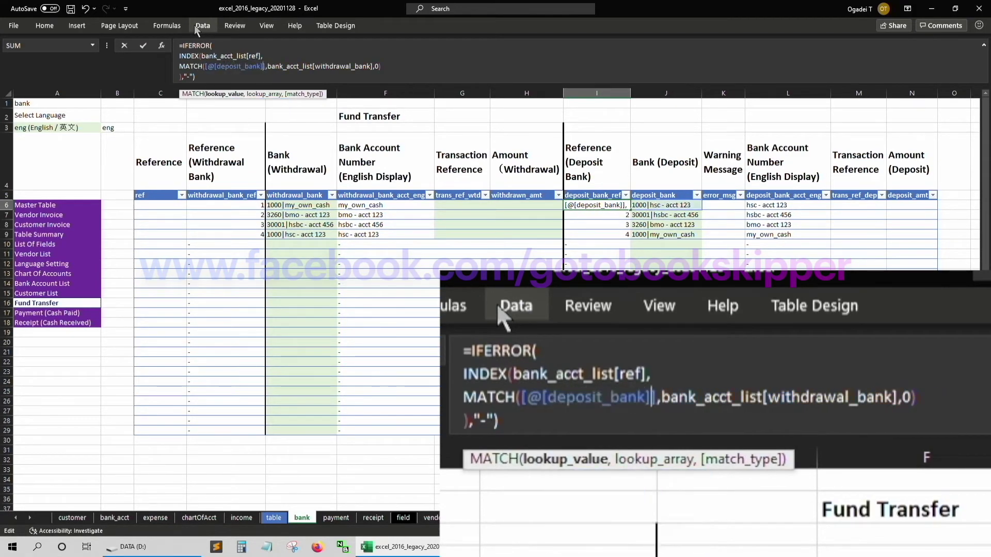
key("Right")
key("Right")
key("Right")
left_click(324, 65)
key("Left")
key("Left")
key("Left")
key("shift+Right")
key("shift+Right")
key("shift+Right")
key("shift+Right")
key("shift+Right")
key("shift+Right")
key("shift+Right")
key("shift+Right")
key("shift+Right")
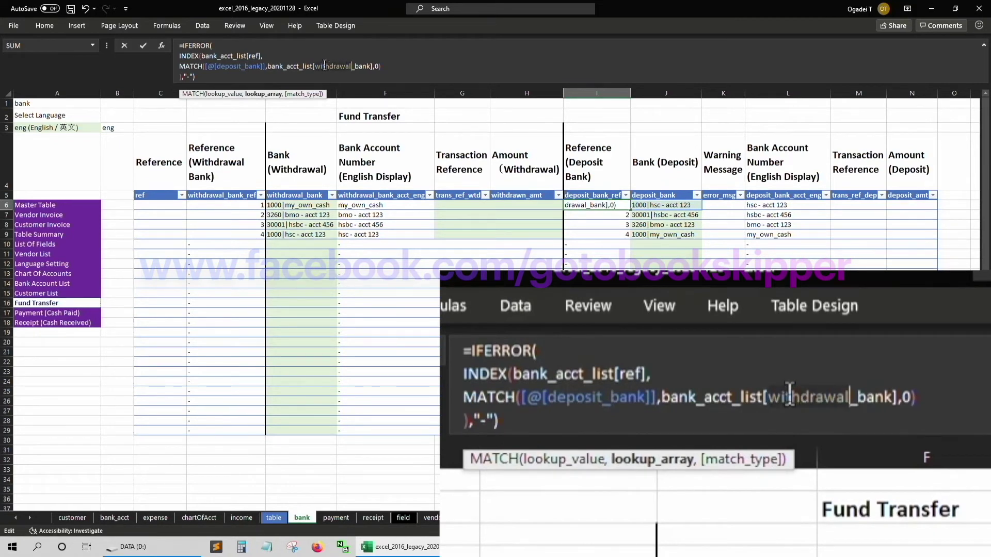
type("deposit")
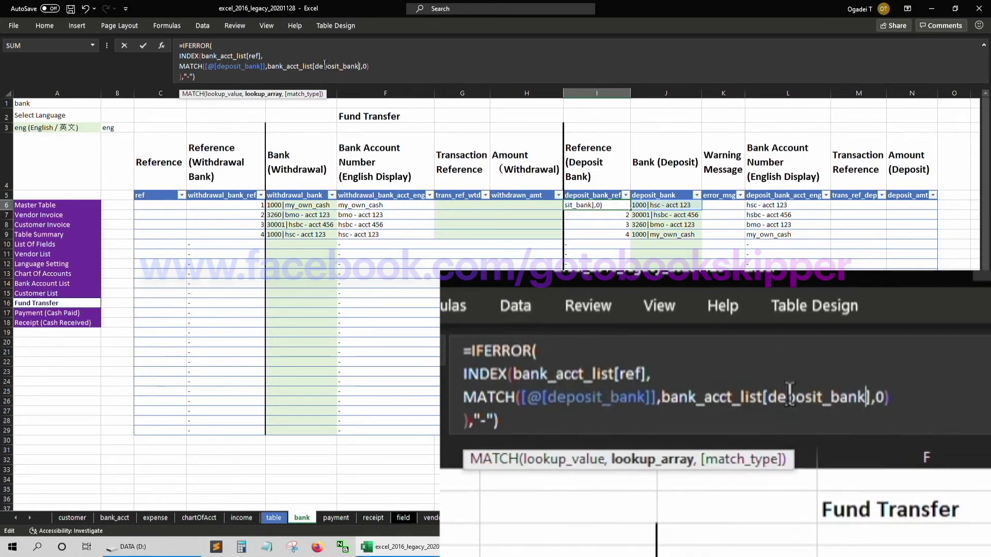
key("Return")
key("Up")
key("Up")
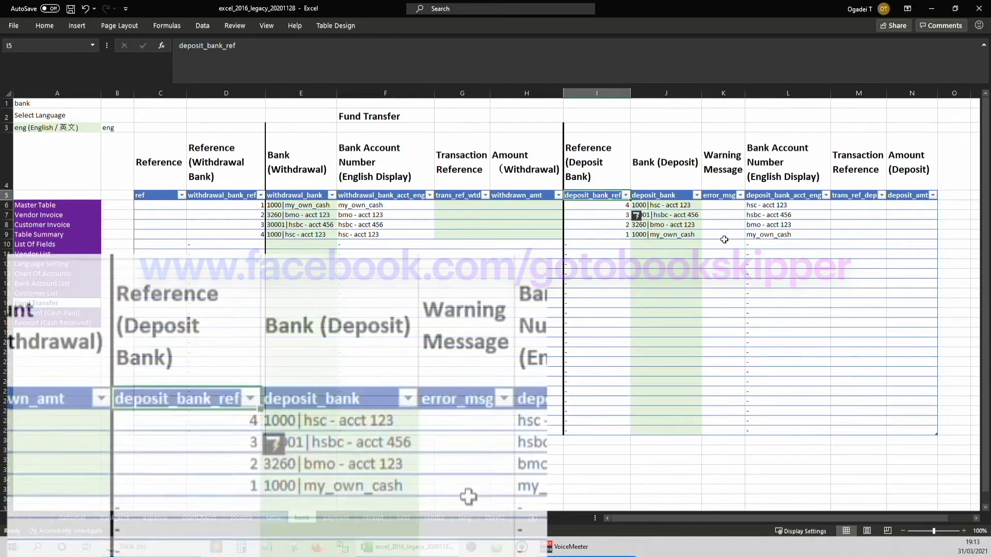
key("Down")
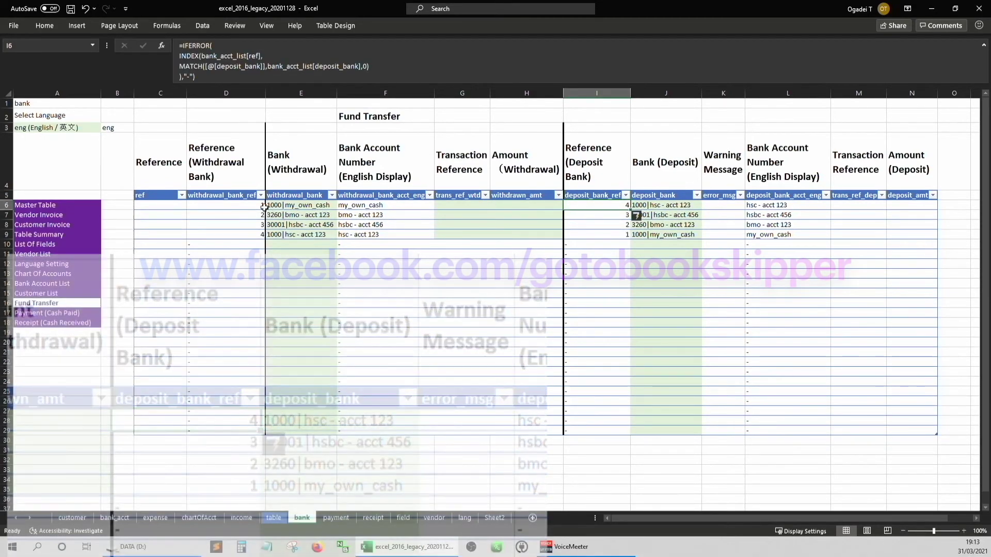
left_click(230, 208)
key("Down")
key("Down")
key("Down")
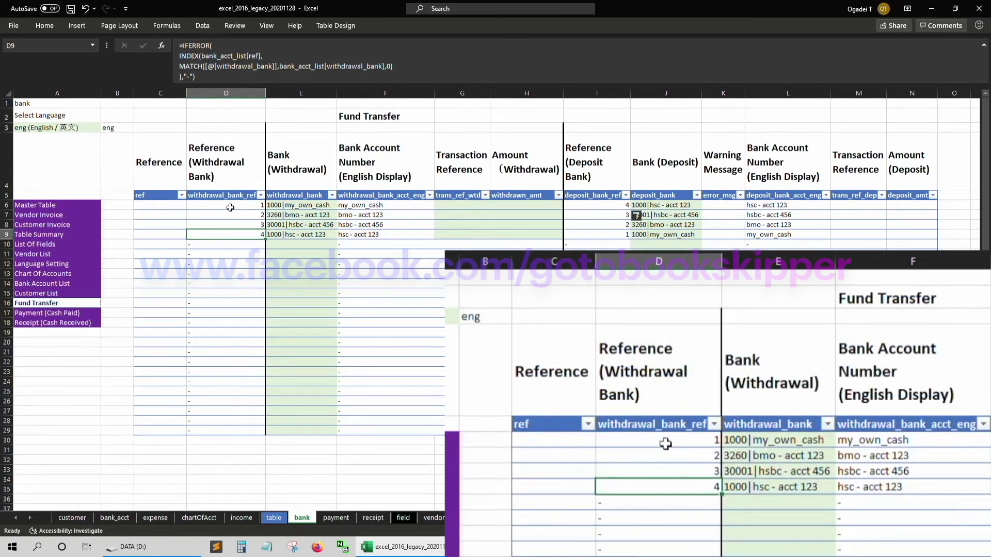
key("Up")
key("Up")
key("Up")
key("Right")
key("Right")
key("Right")
key("Right")
key("Right")
key("Right")
key("Right")
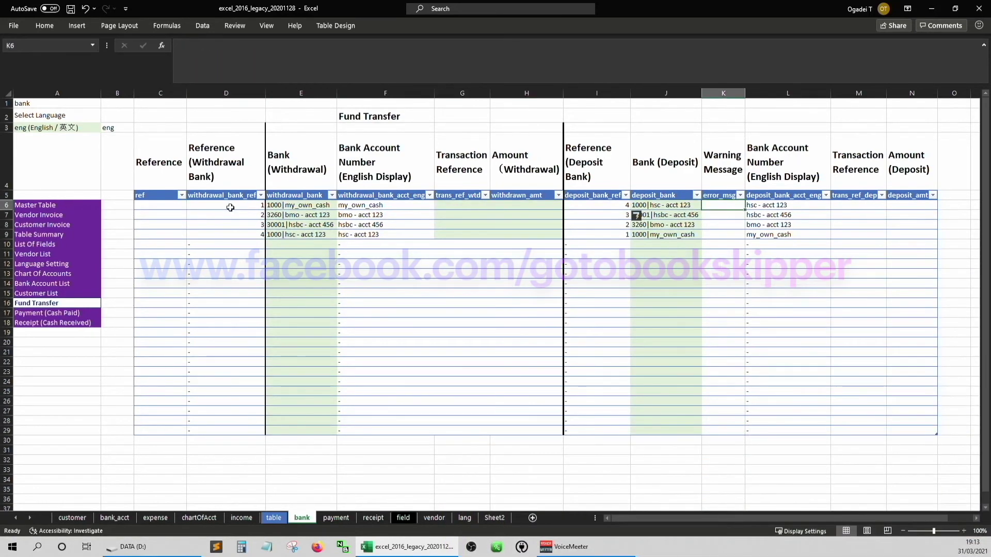
key("Right")
key("Right")
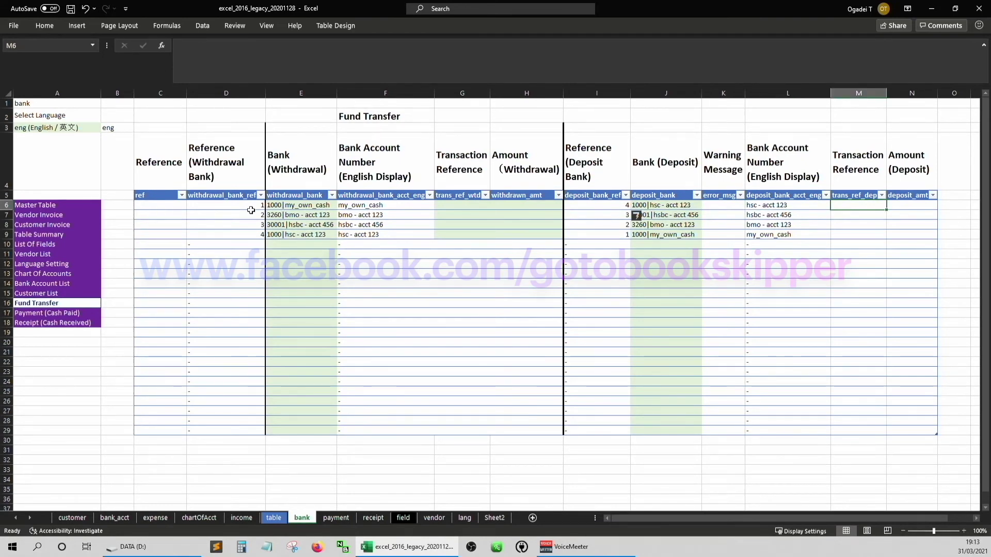
Fill the deposit Transaction Reference and Amount range M6:N29 light green.
key("shift+Right")
key("shift+Down")
key("End")
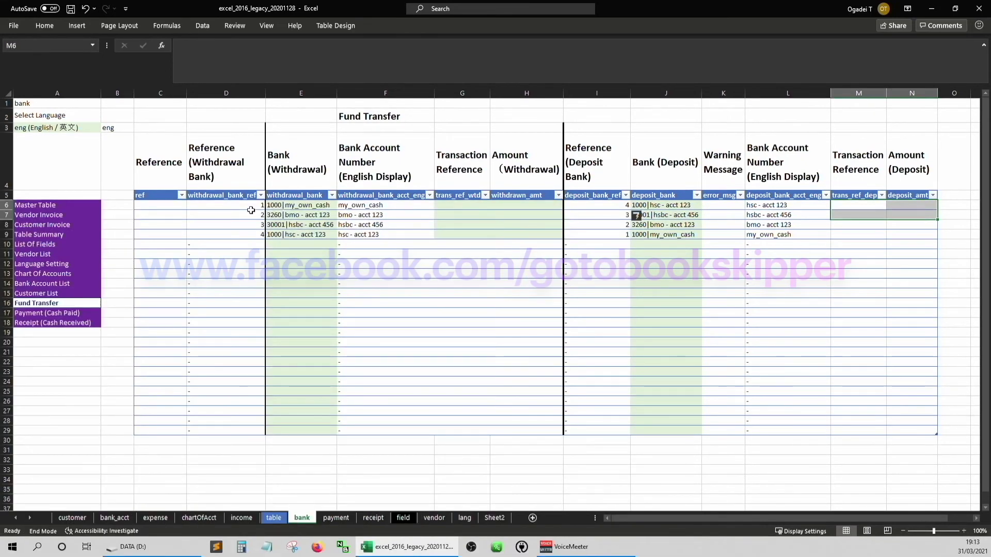
key("shift+Down")
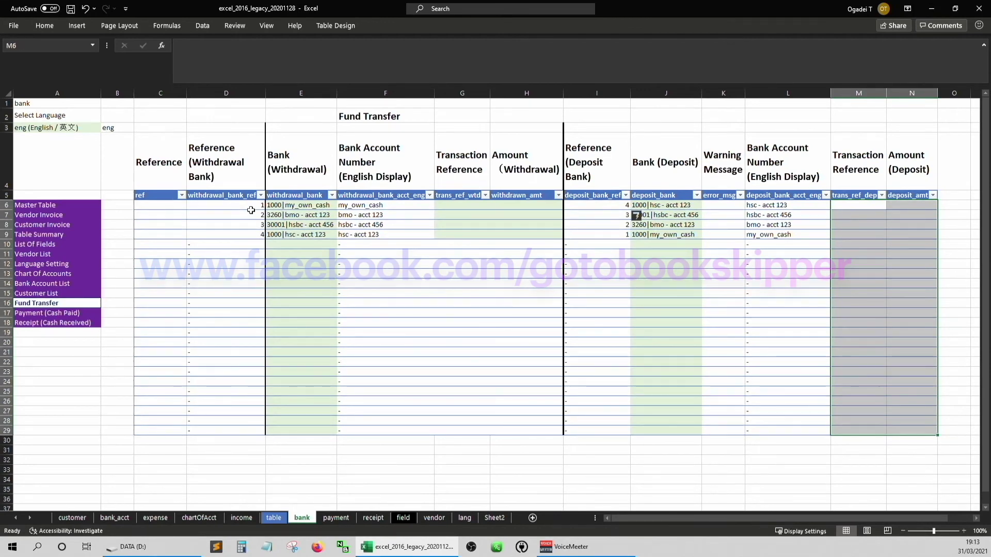
key("ctrl+1")
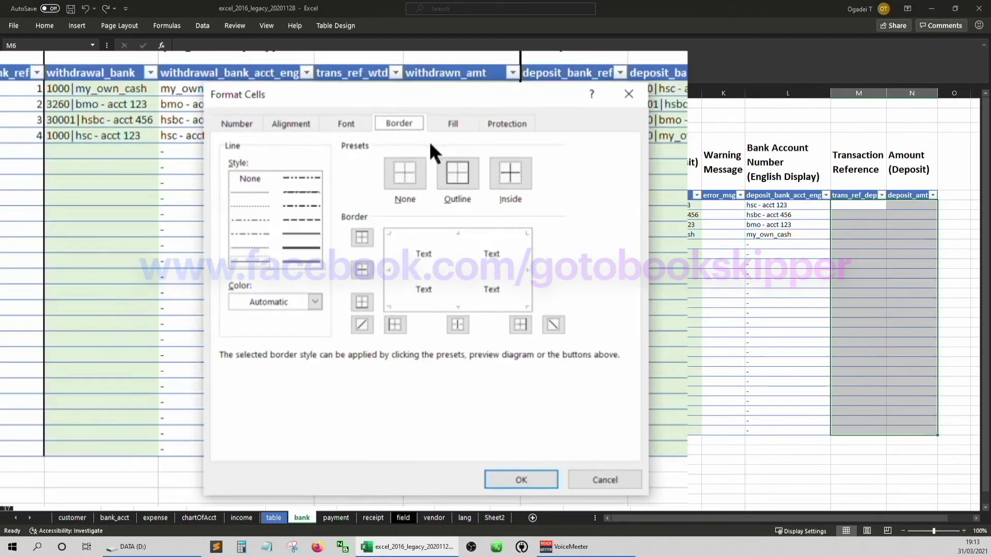
left_click(449, 124)
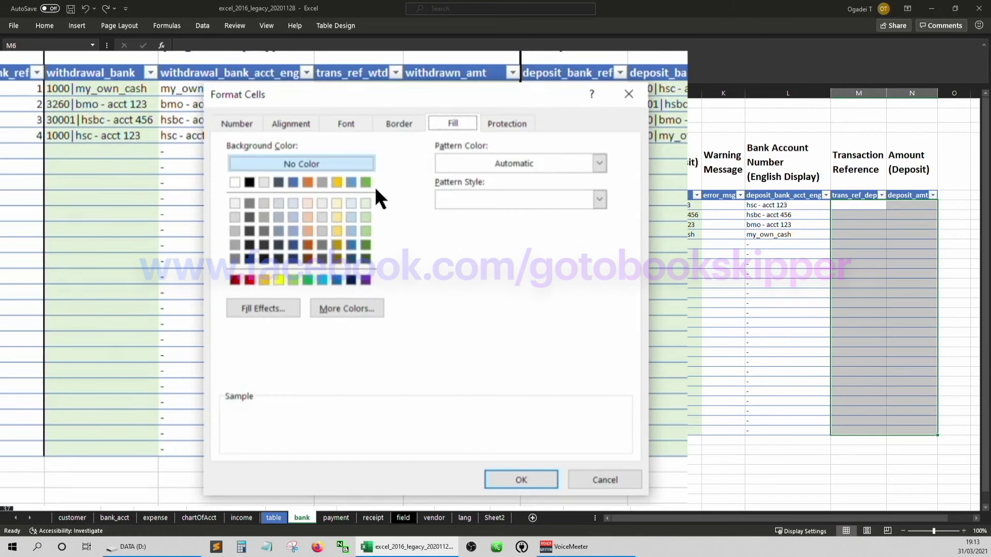
left_click(364, 202)
left_click(521, 480)
key("Down")
key("Up")
Add a formula-based conditional formatting rule =ISBLANK($J6).
key("alt+o")
key("d")
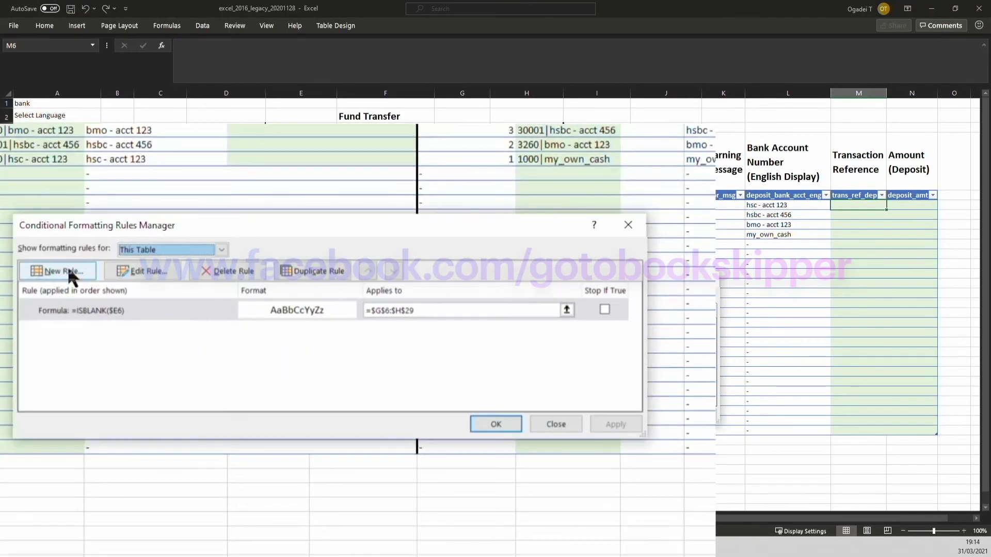
left_click(67, 270)
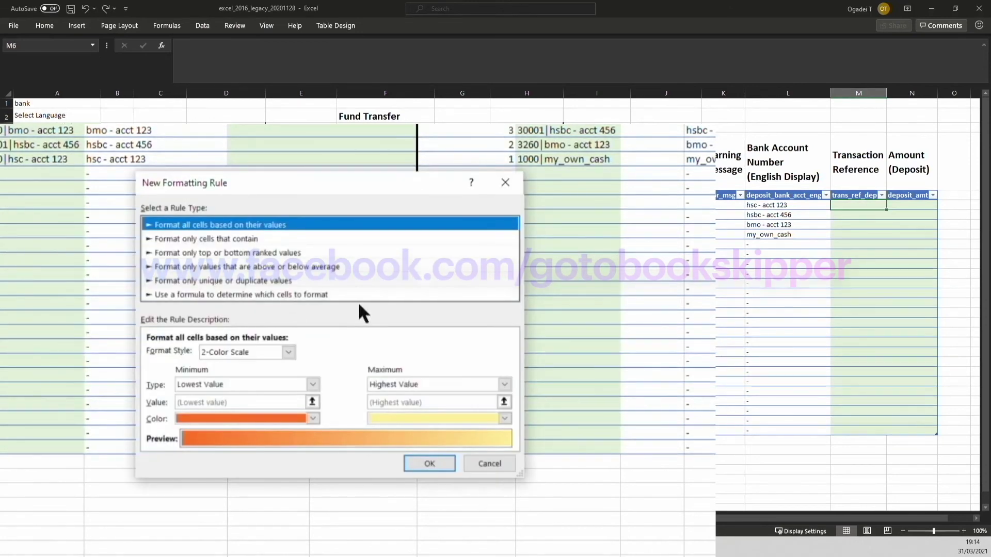
left_click(211, 294)
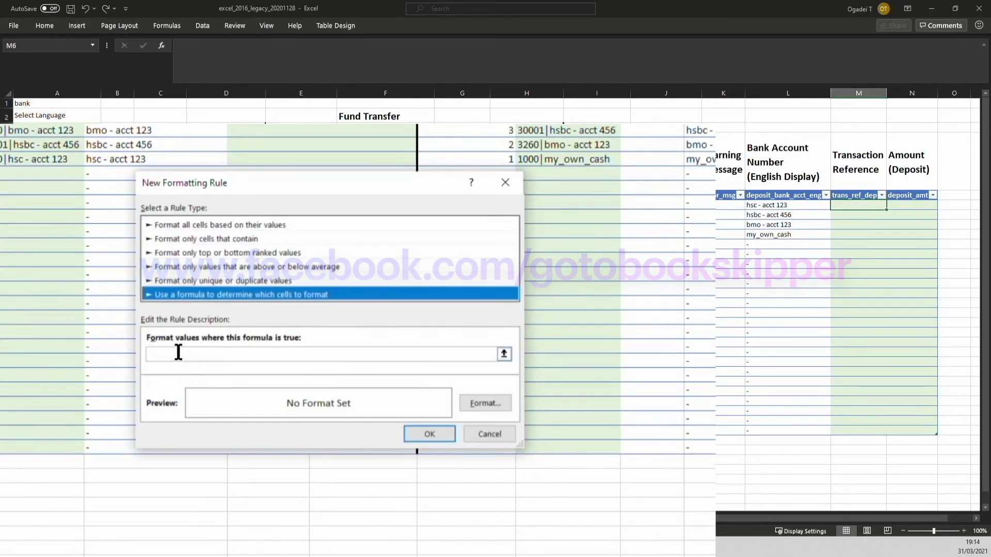
type("=isblank(")
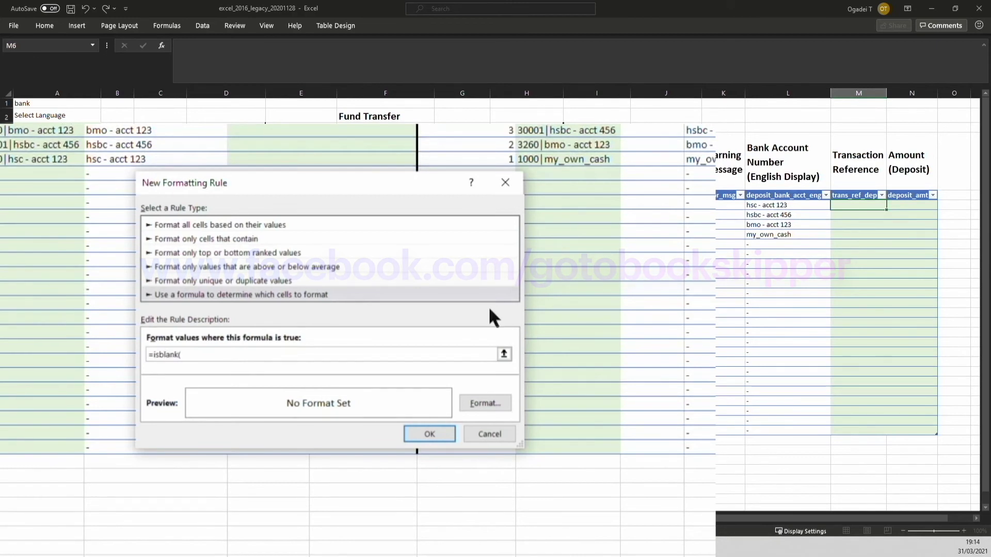
left_click(567, 119)
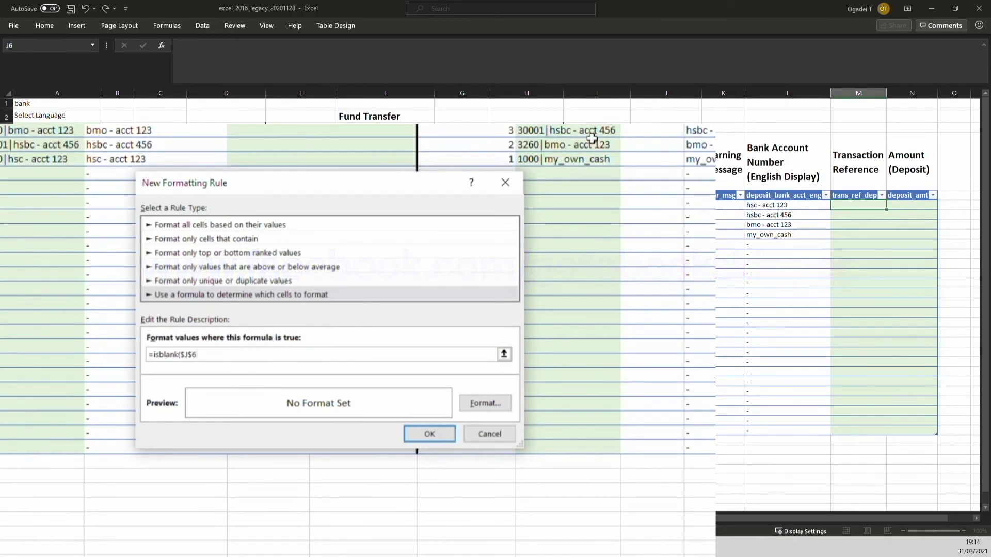
key("F4")
type(")")
left_click(429, 434)
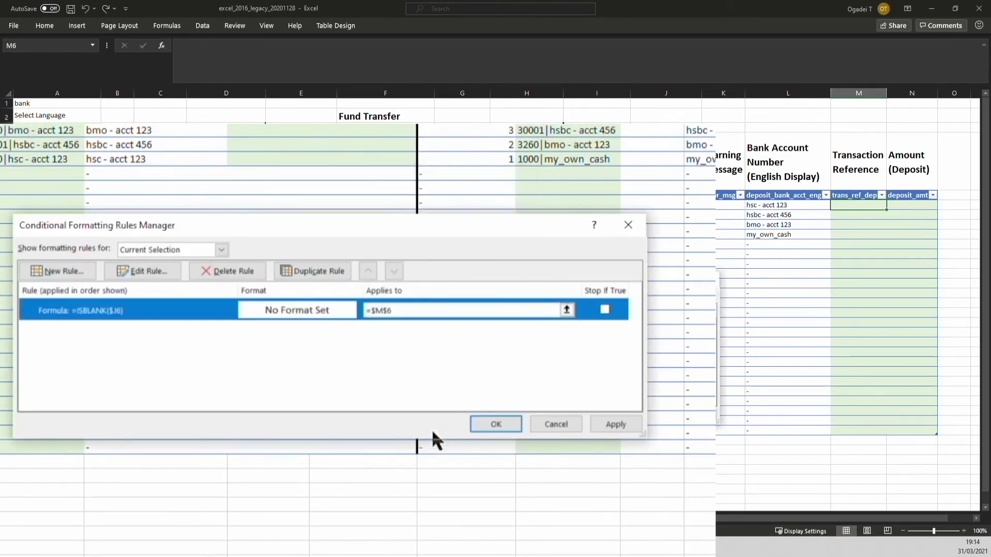
Make the ISBLANK rule apply to $M$6:$N$29.
left_click(407, 310)
left_click(847, 211)
key("BackSpace")
key("Down")
key("shift+Right")
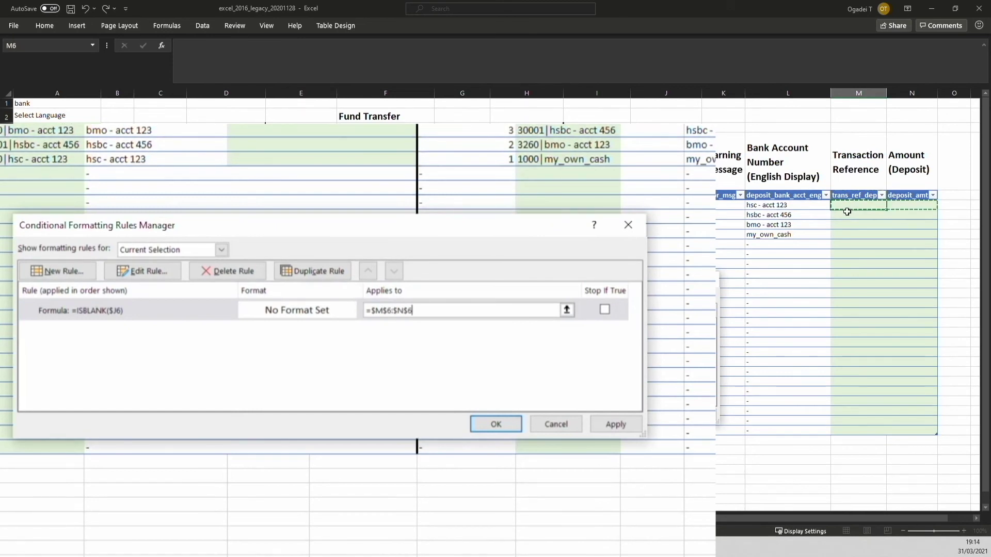
key("ctrl+shift+Down")
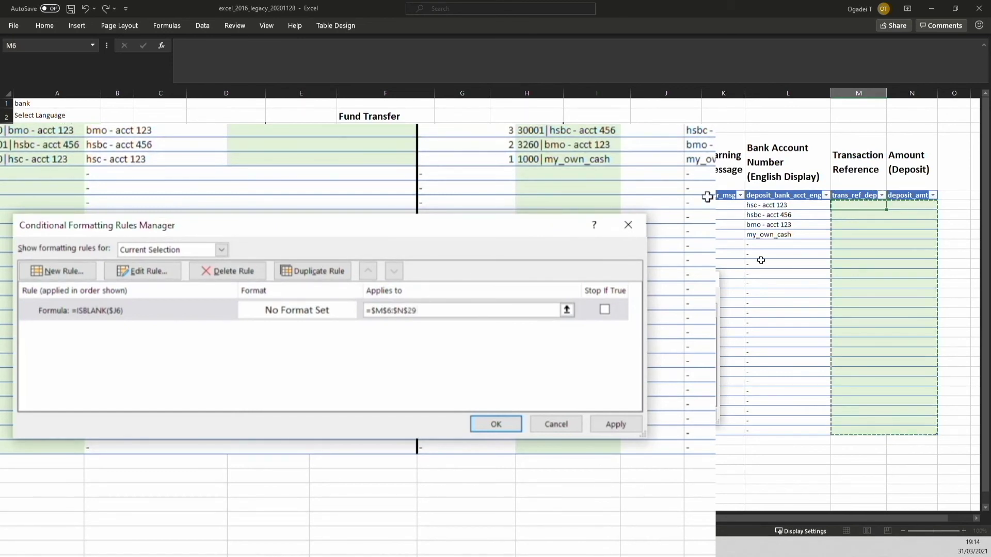
left_click(624, 421)
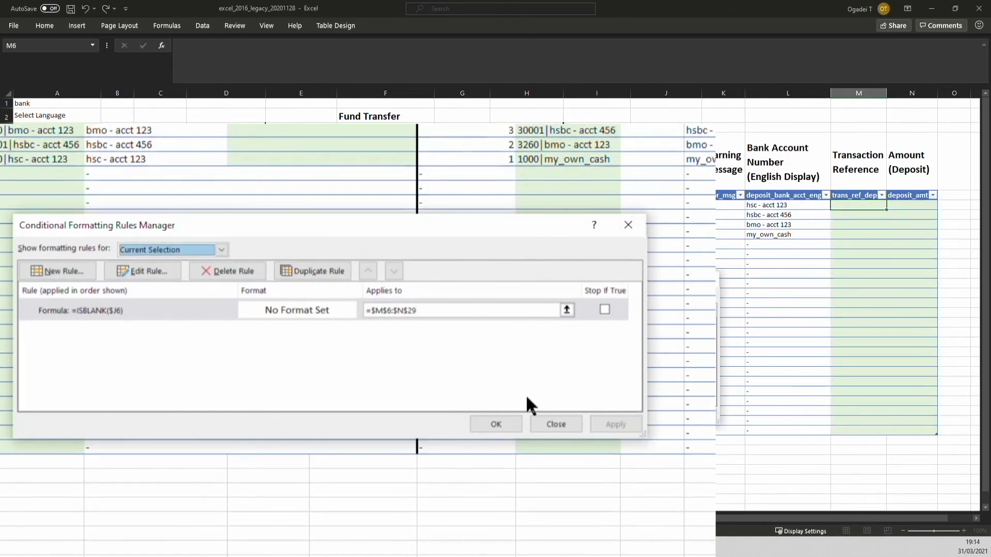
left_click(496, 426)
Give the =ISBLANK($J6) rule a no-fill format so only rows with a deposit bank stay green.
key("alt+o")
key("d")
left_click(124, 314)
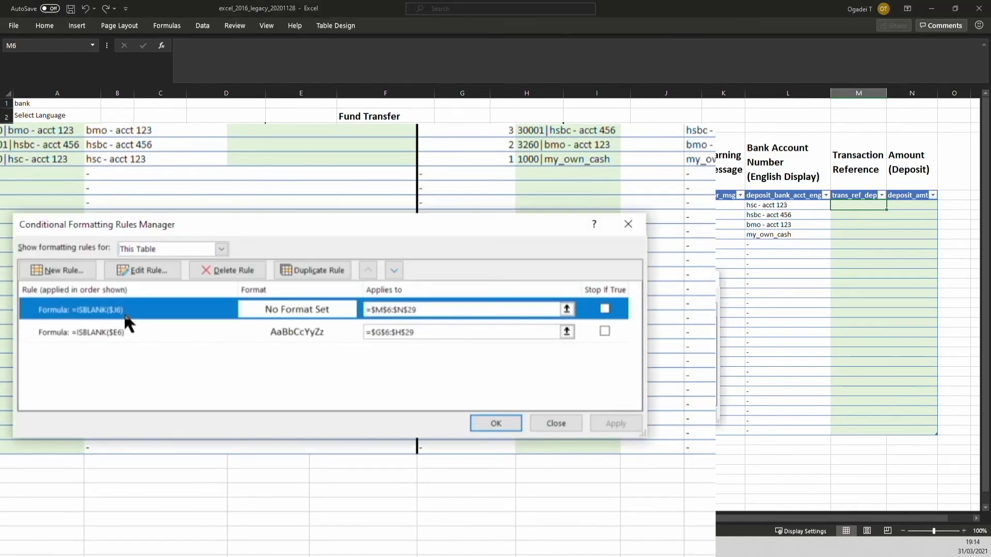
left_click(147, 270)
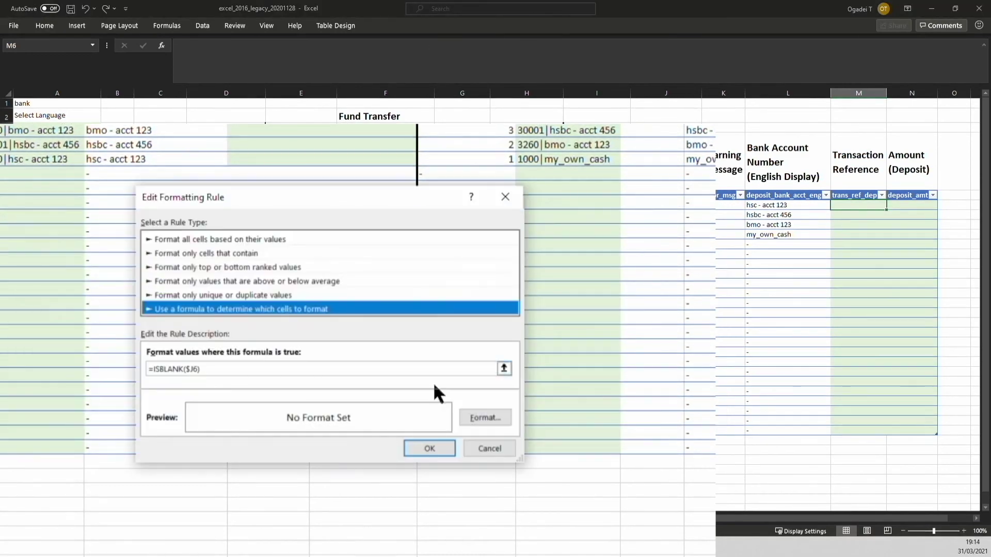
left_click(484, 418)
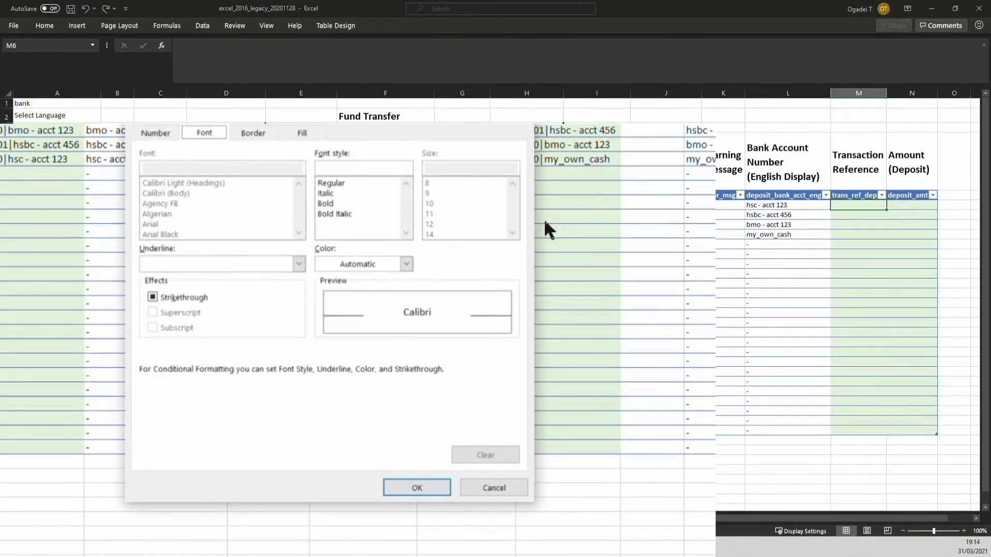
left_click(296, 136)
left_click(204, 133)
left_click(417, 488)
left_click(426, 449)
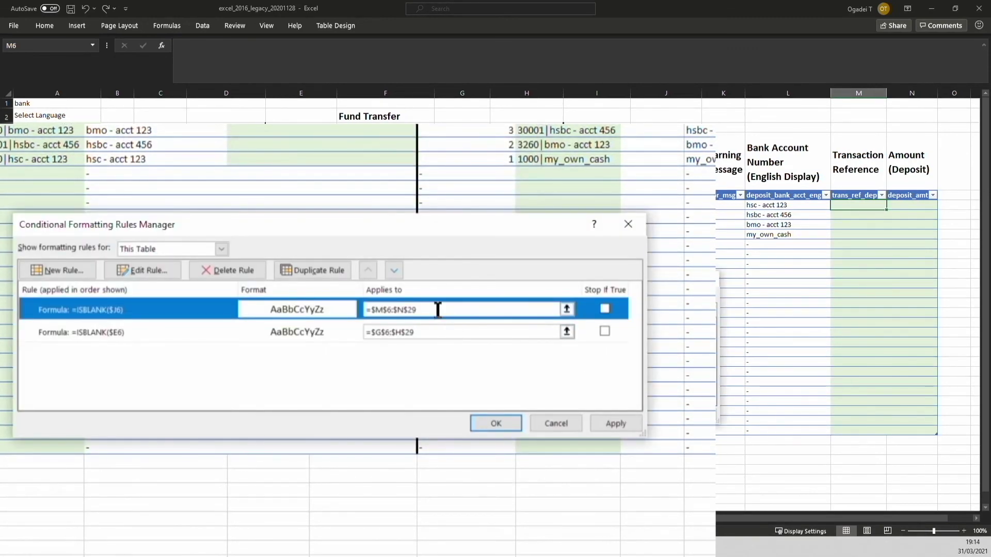
left_click(496, 423)
left_click(791, 282)
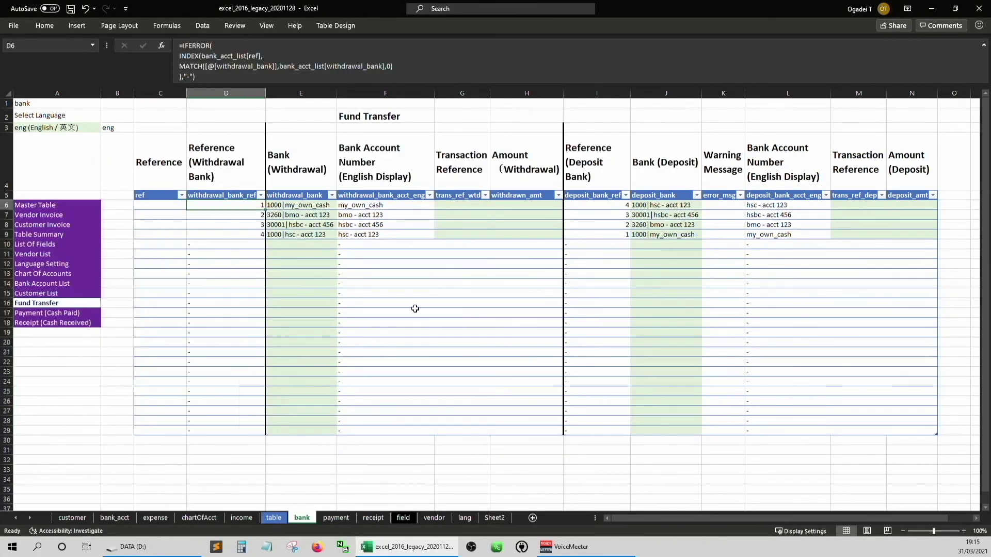
Review cells G6, J6, H6 and F6, then go to the Payment (Cash Paid) sheet via A17.
key("Right")
key("Right")
key("Right")
key("Right")
key("Right")
key("Right")
key("Right")
key("ctrl+shift+Down")
key("Left")
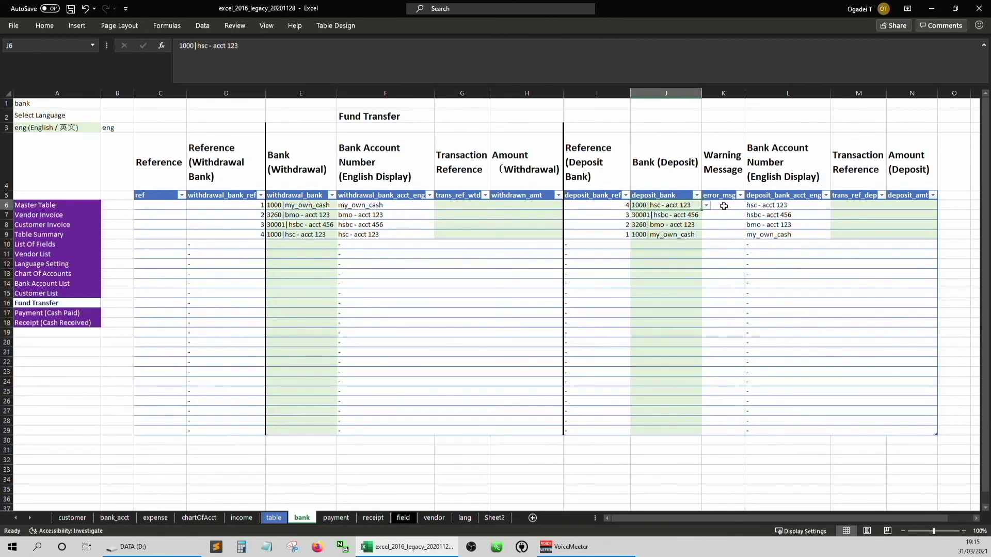
key("Left")
key("Left")
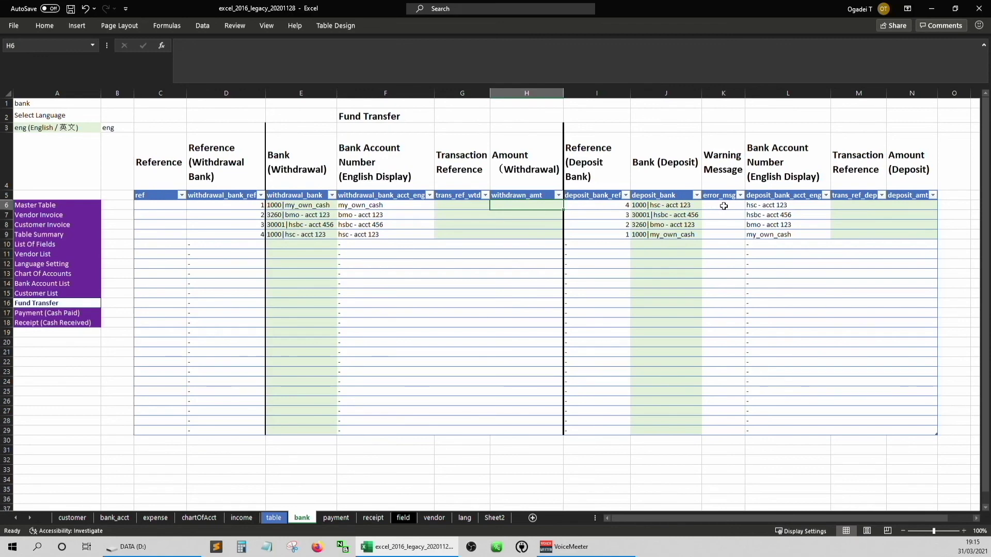
key("Left")
key("Left")
key("Left")
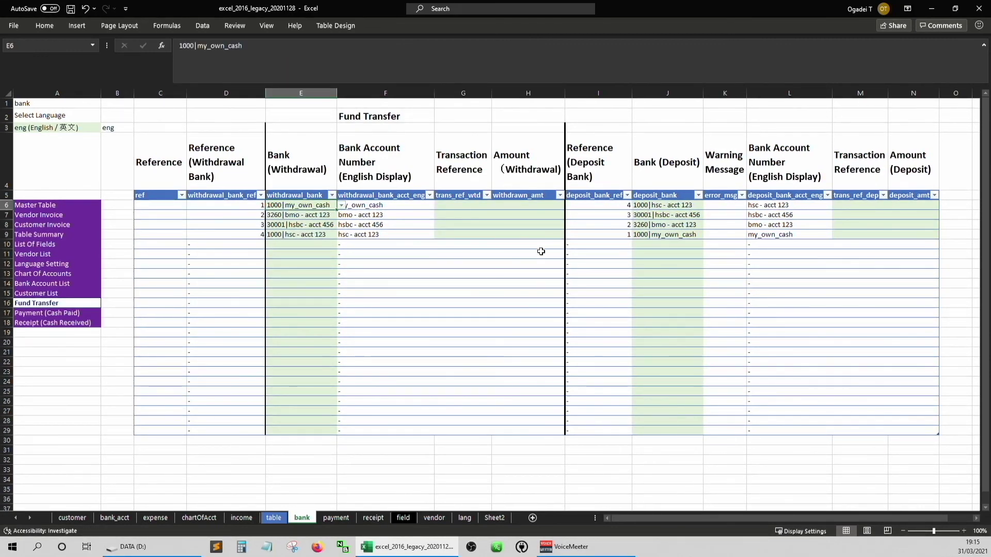
left_click(66, 313)
left_click(44, 285)
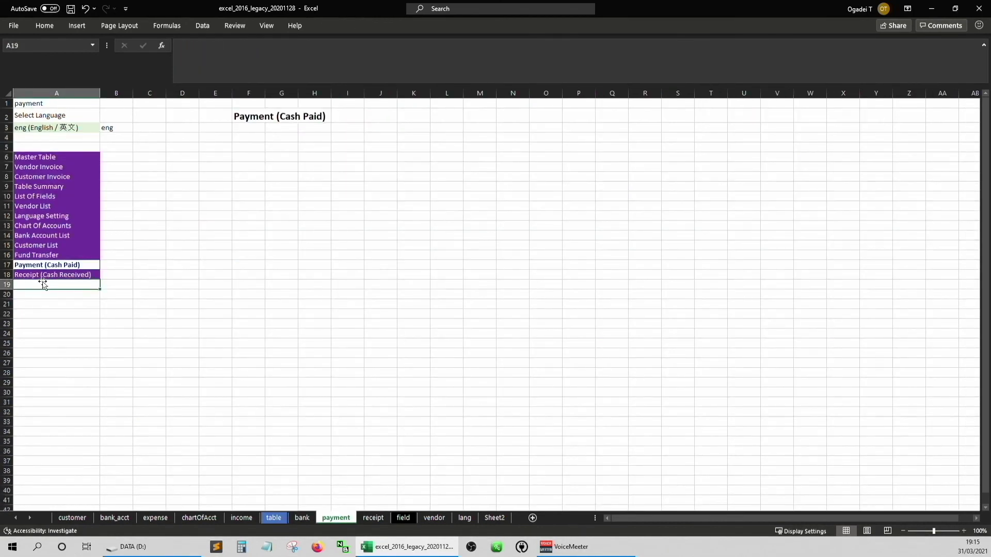